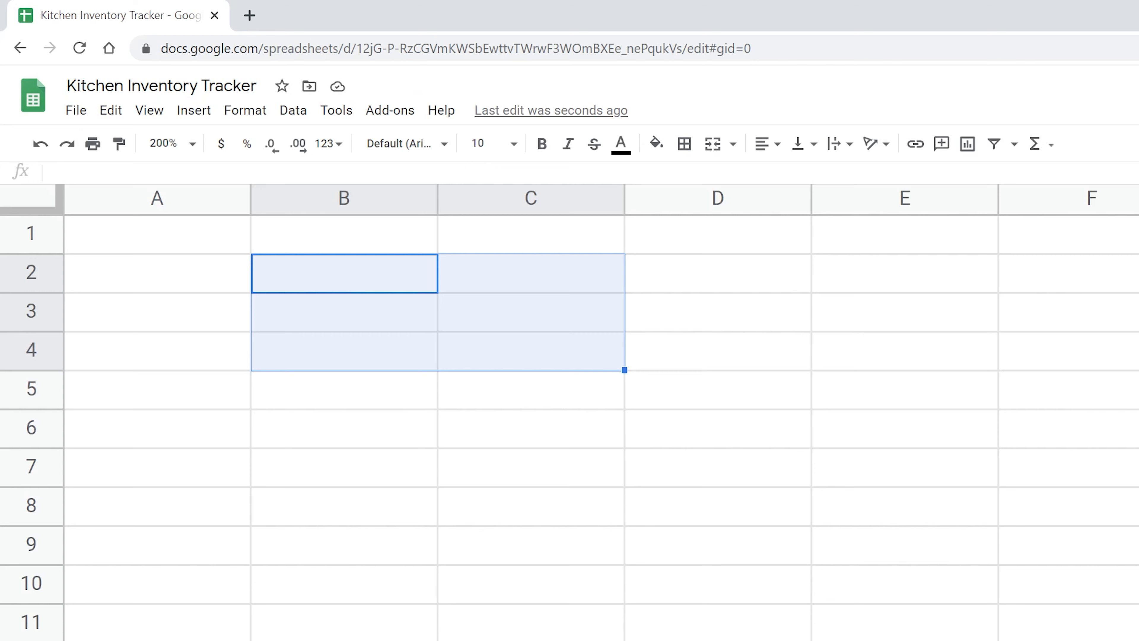
Step: Enter the sheet title "Pantry Inventory" in cell A1
left_click(243, 245)
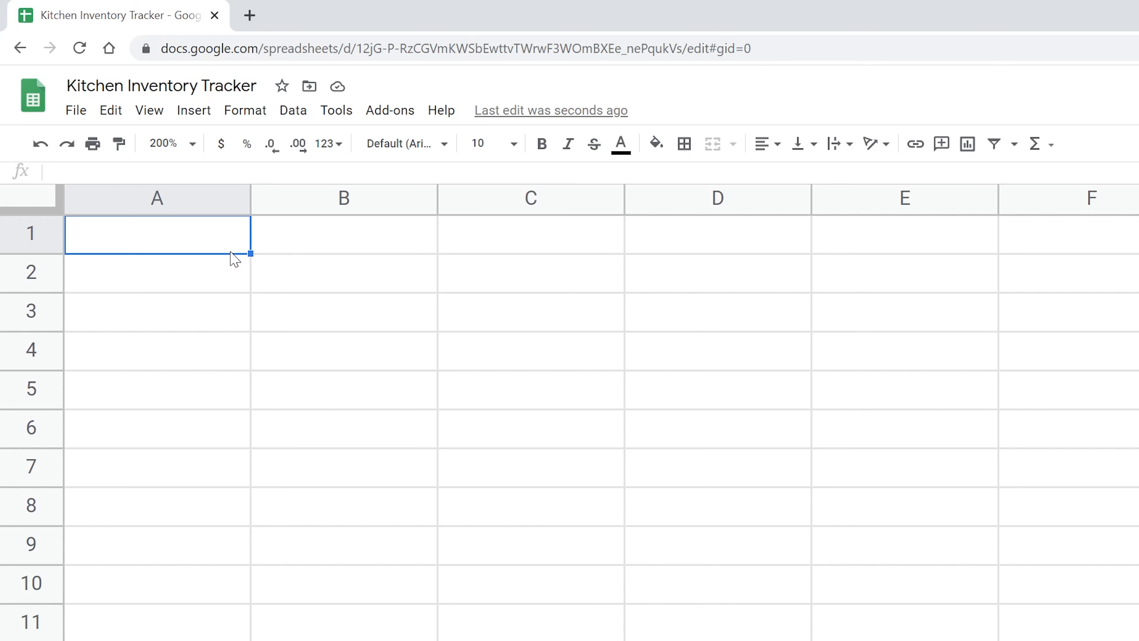
type("P")
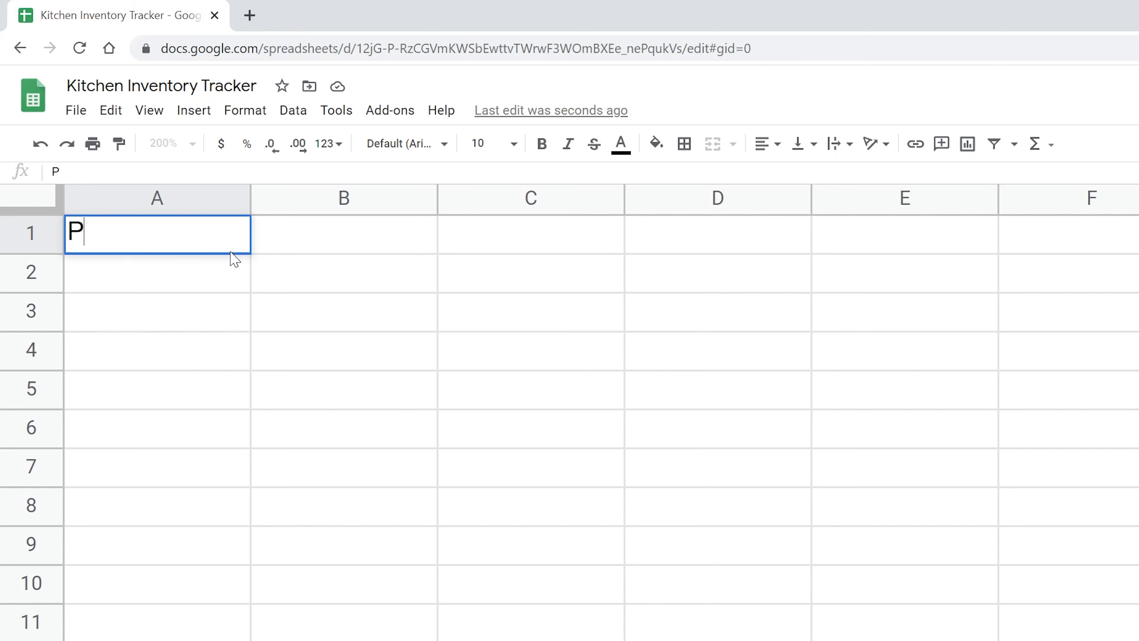
type("antry Inventory")
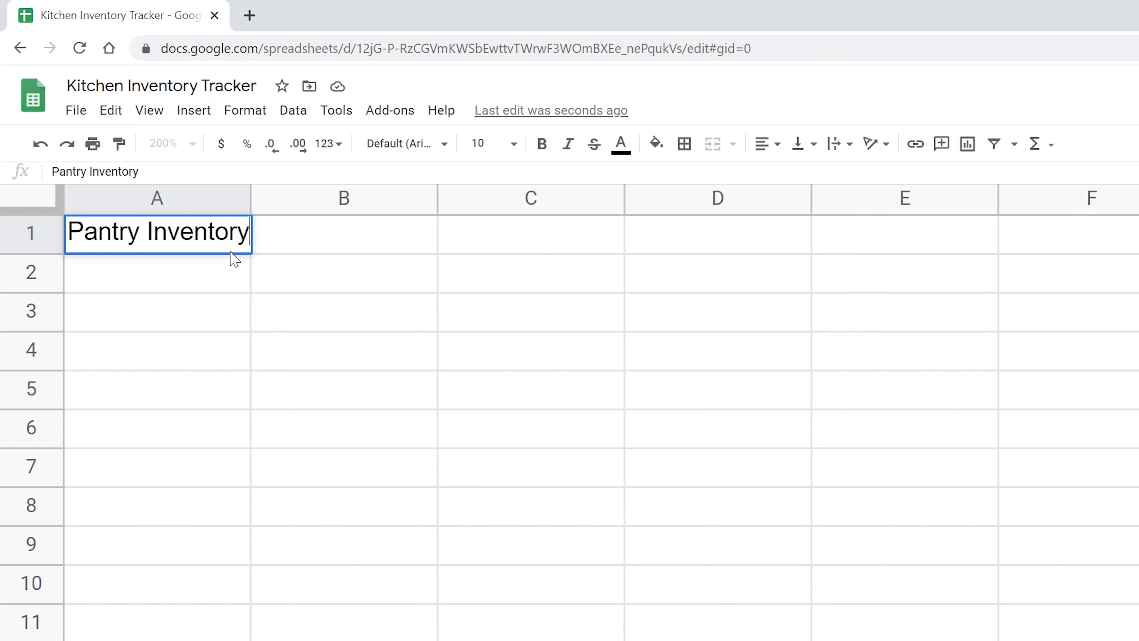
key("Return")
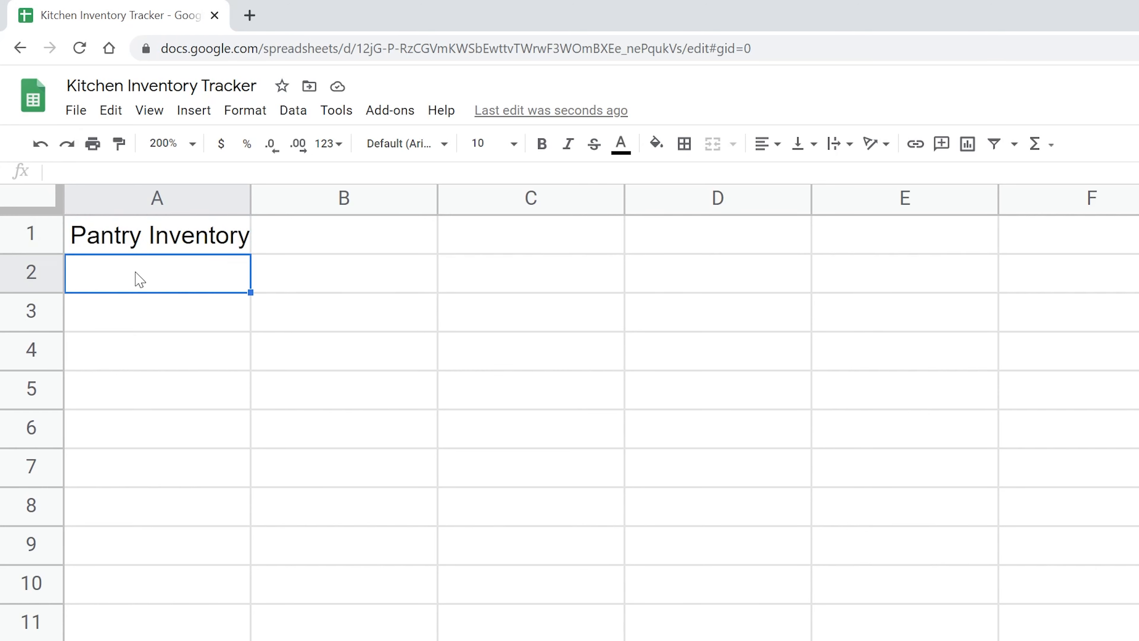
left_click_drag(145, 280, 846, 544)
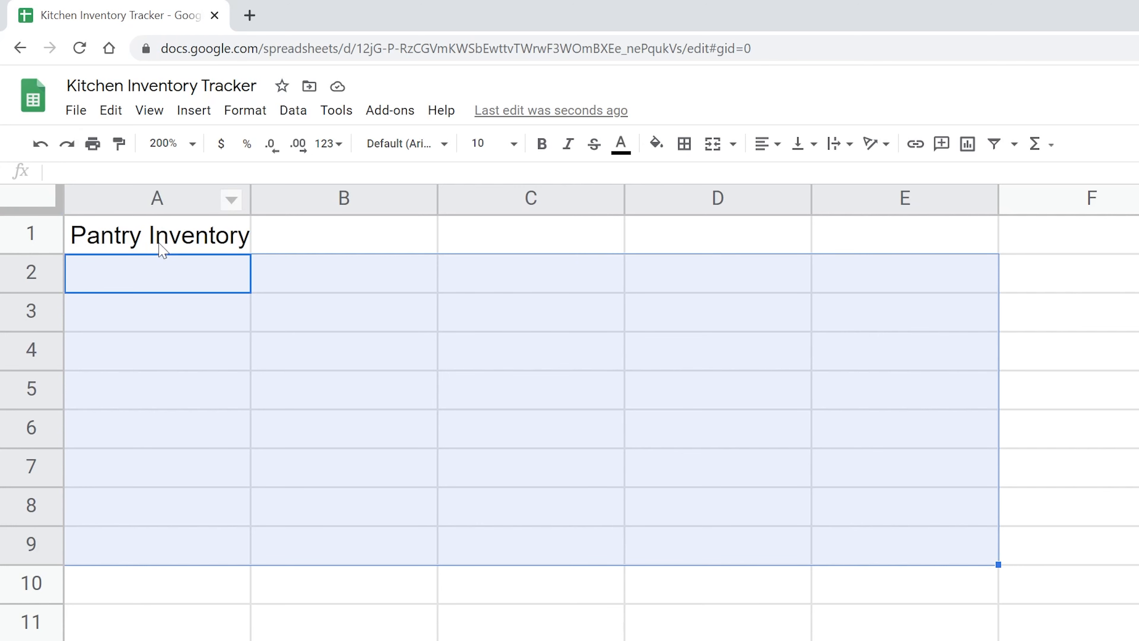
Step: Add the header "Item #" in A3 and enter the item numbers 1 and 2 in the two cells beneath it
left_click(161, 316)
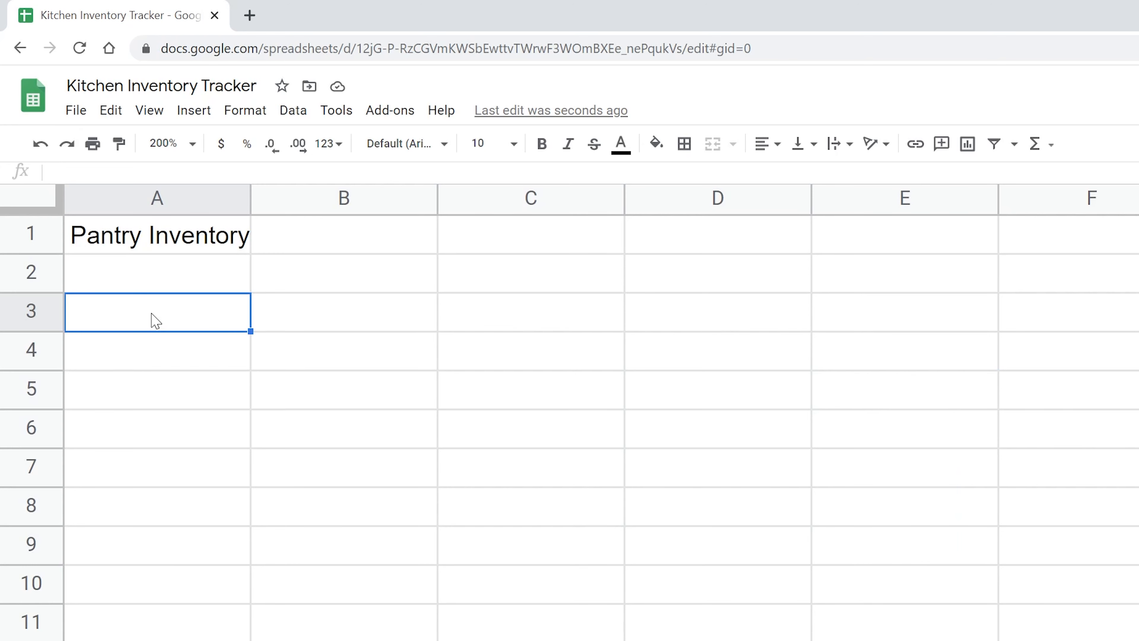
type("Ite")
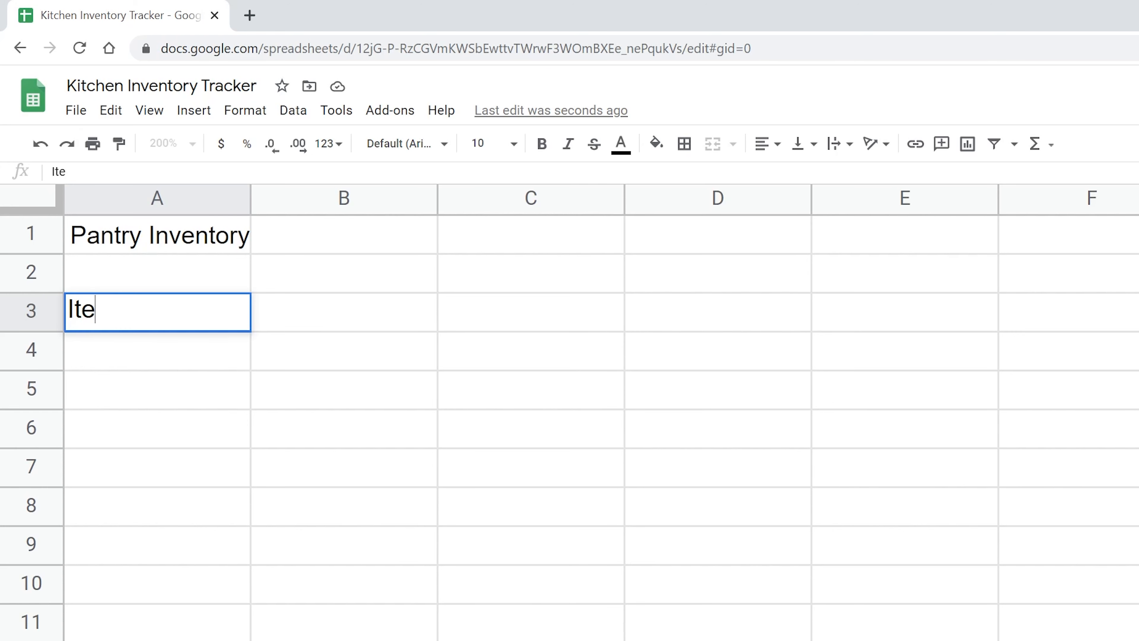
type("m #")
key("Return")
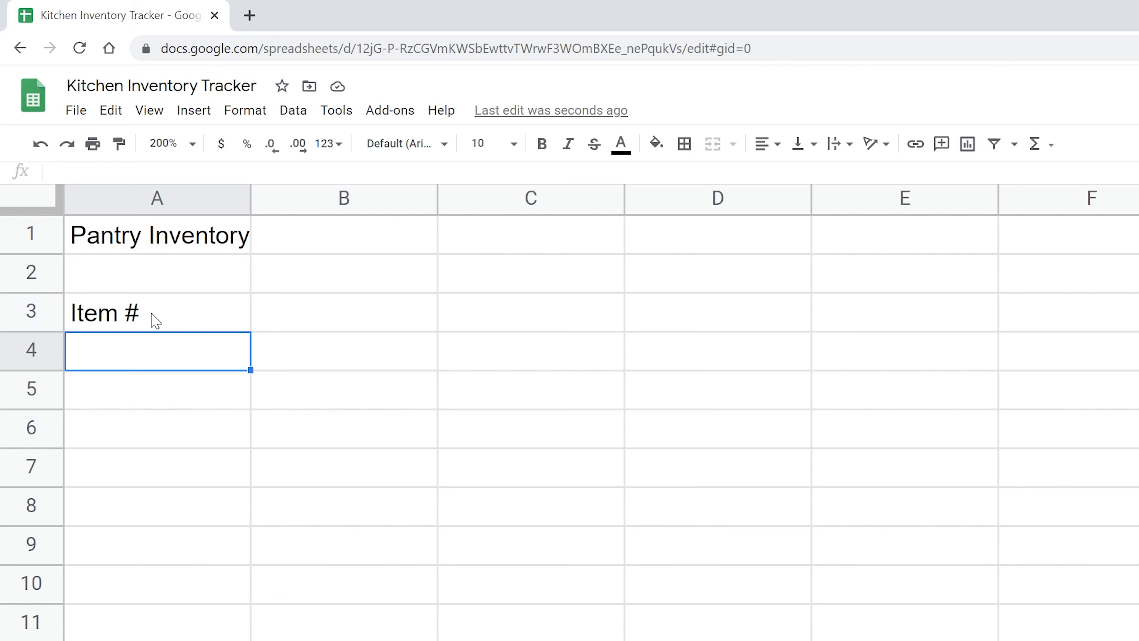
type("1")
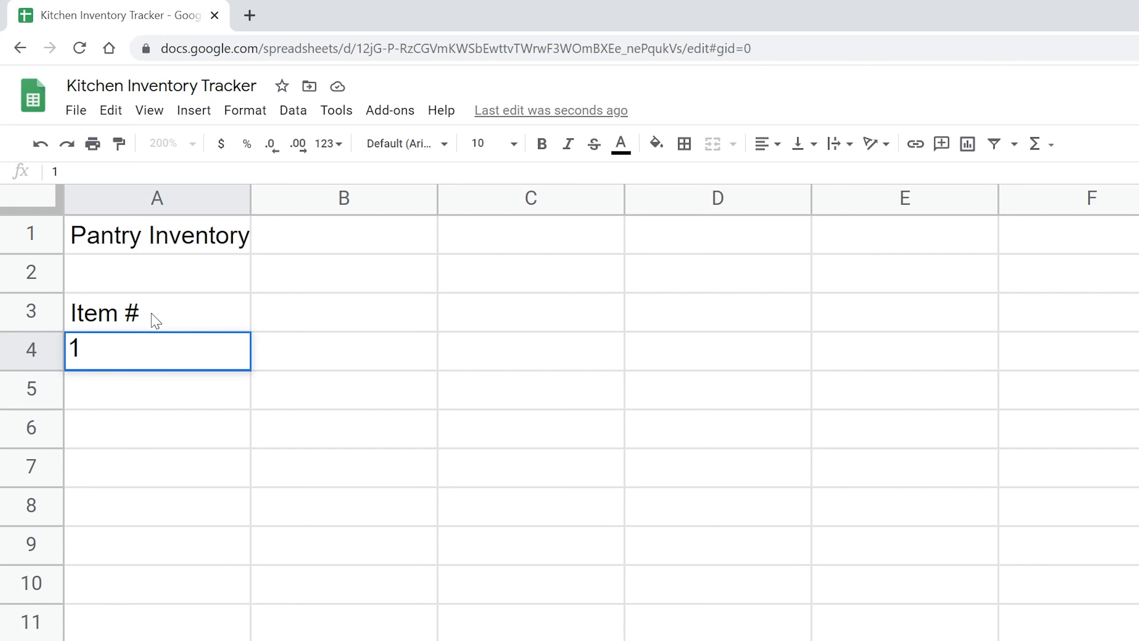
key("Return")
type("2")
key("Return")
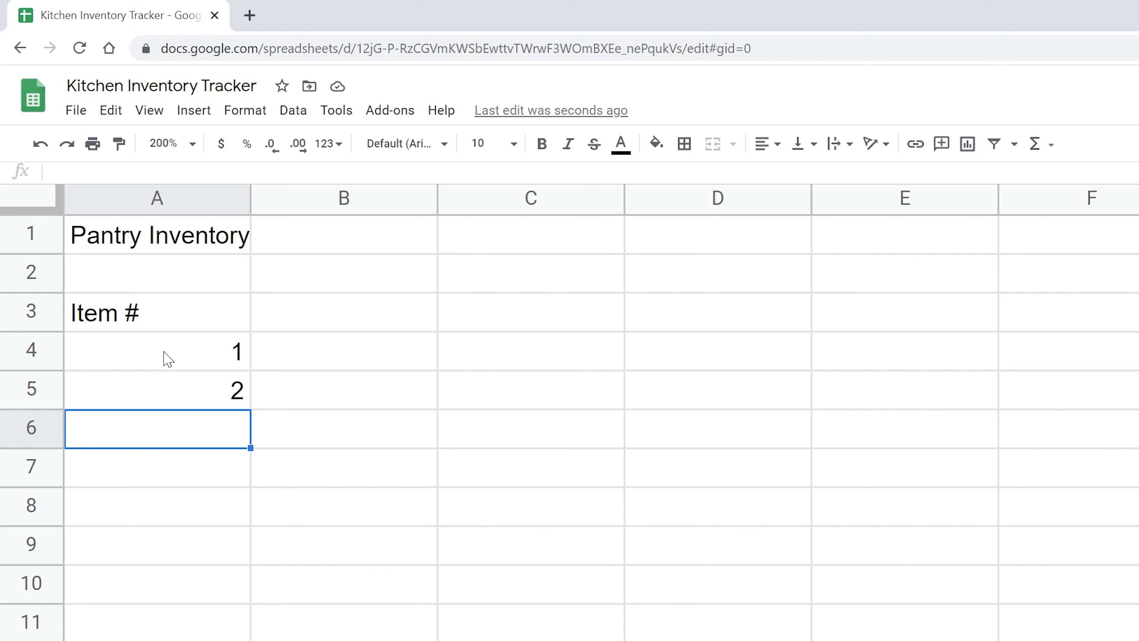
Step: Extend the number series from A4:A5 down to A7 so the item numbers run through 4
left_click(169, 358)
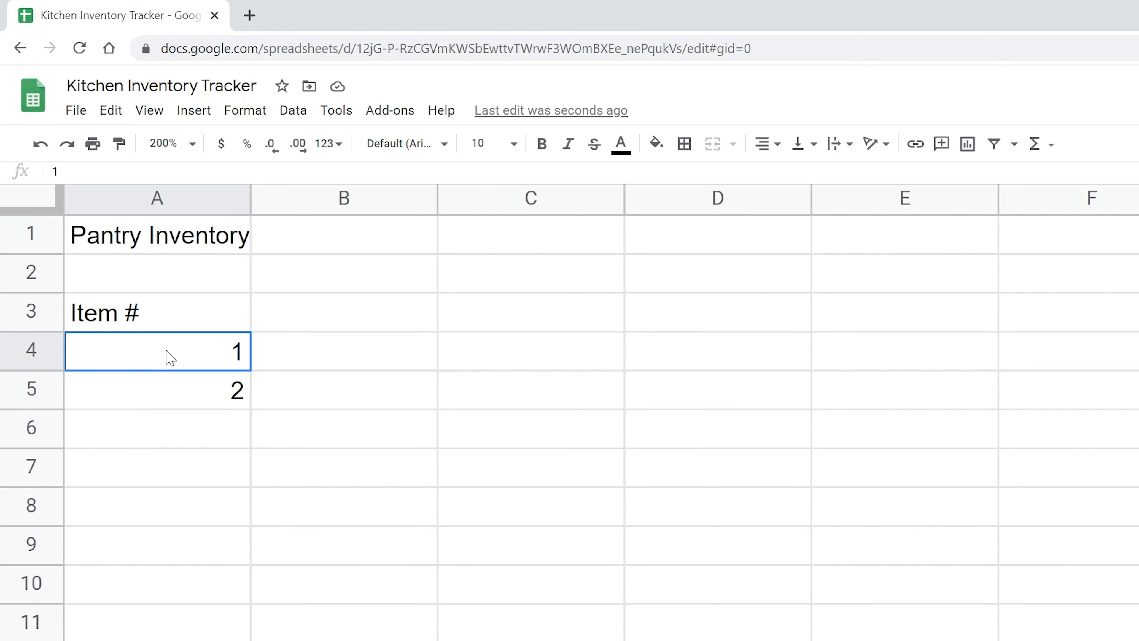
left_click_drag(167, 350, 161, 384)
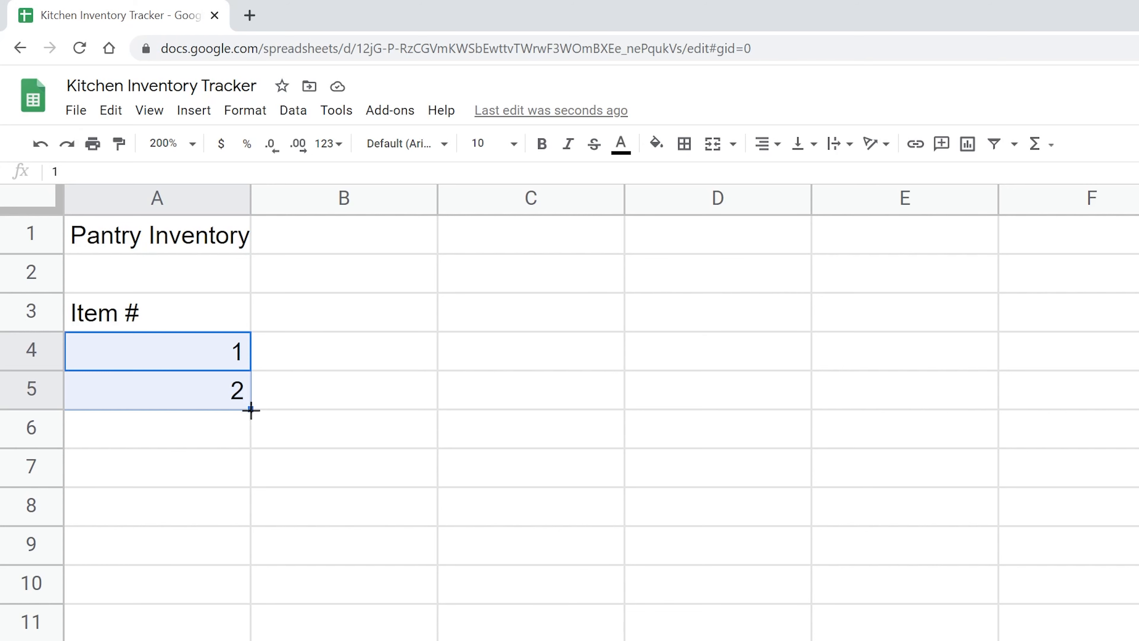
left_click_drag(251, 409, 249, 482)
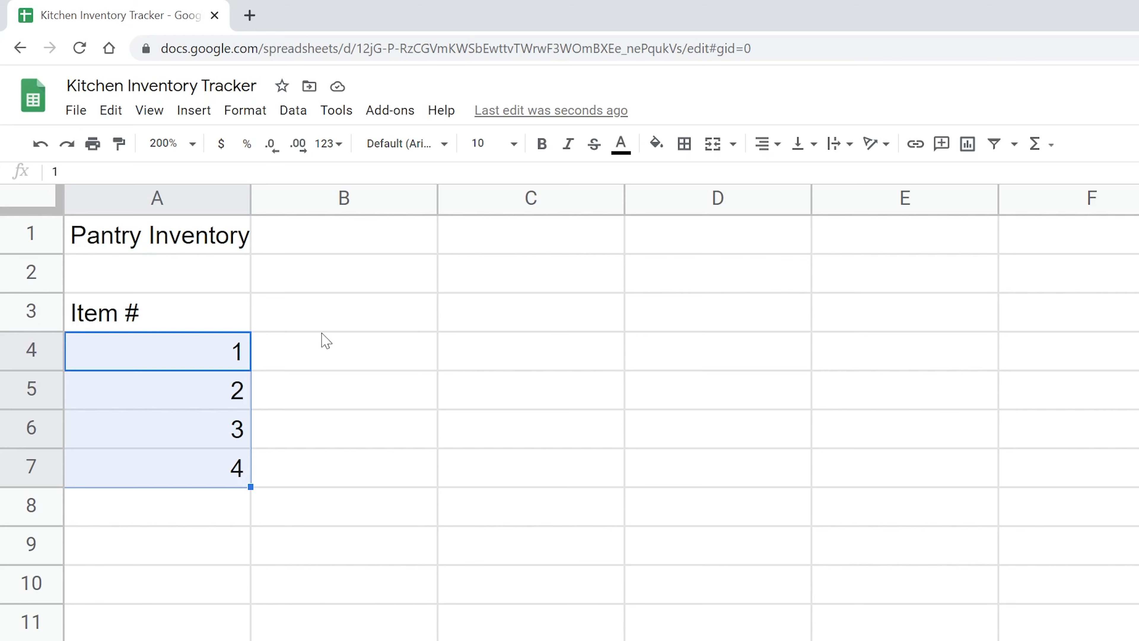
Step: Add an "Items" column starting in B3, listing Barley, Crackers, Beans and Rice in rows 4 to 7
left_click(334, 326)
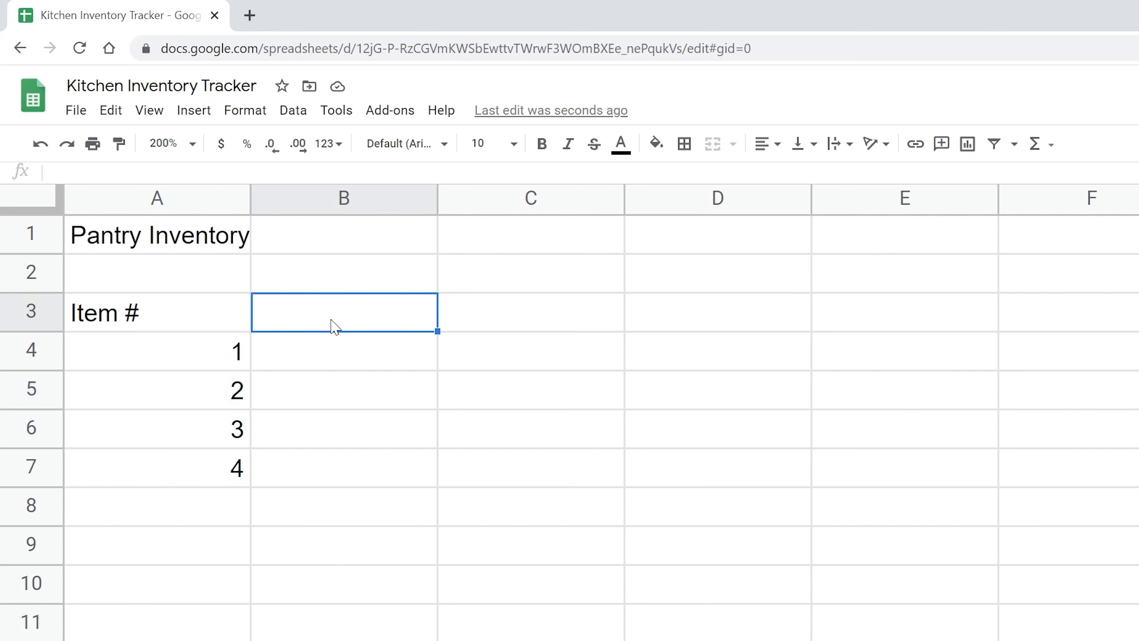
type("Items")
key("Return")
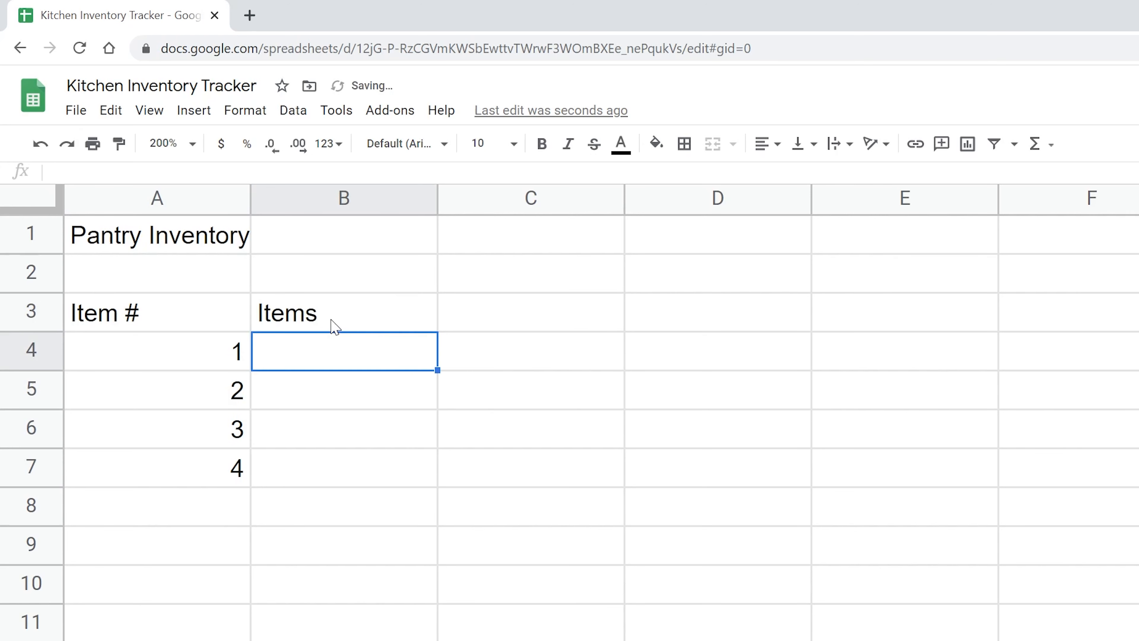
type("Barley")
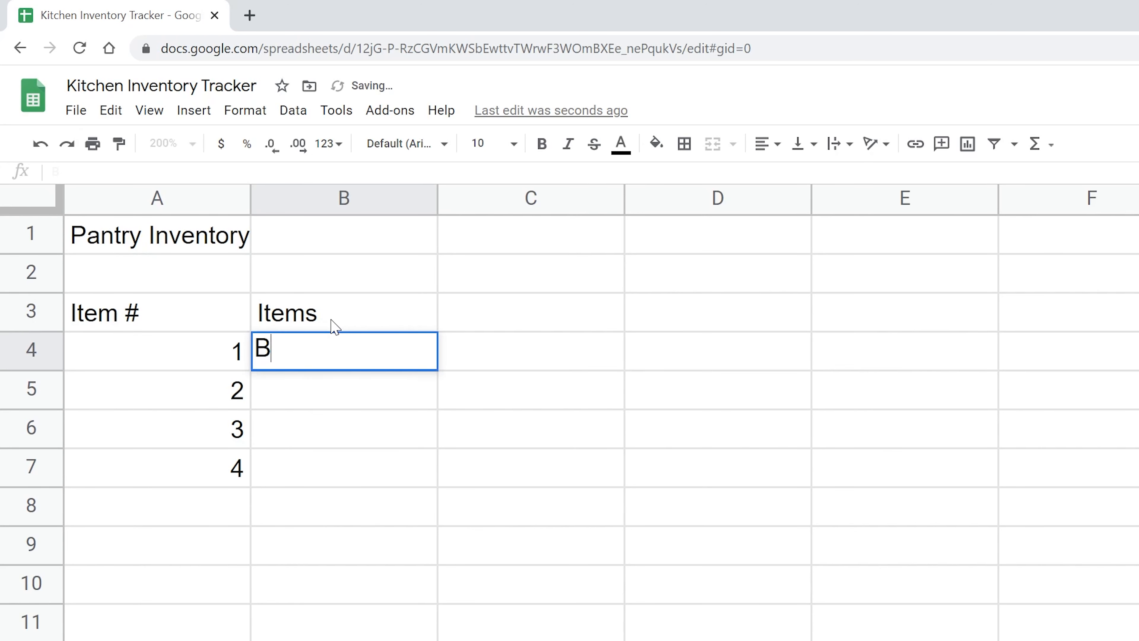
key("Return")
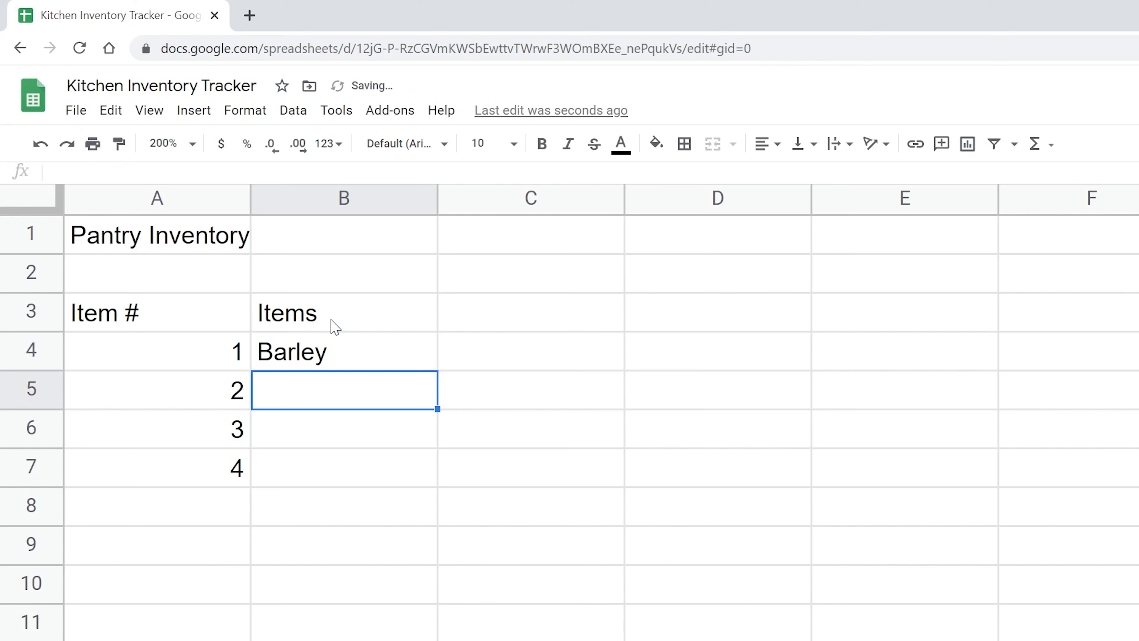
type("Crackers")
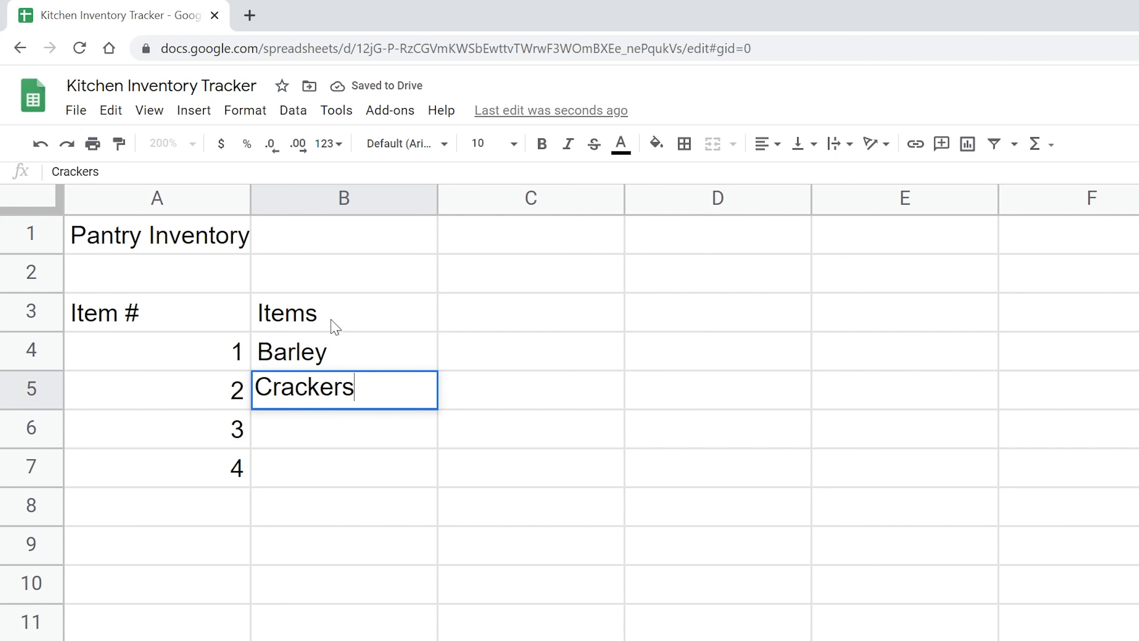
key("Return")
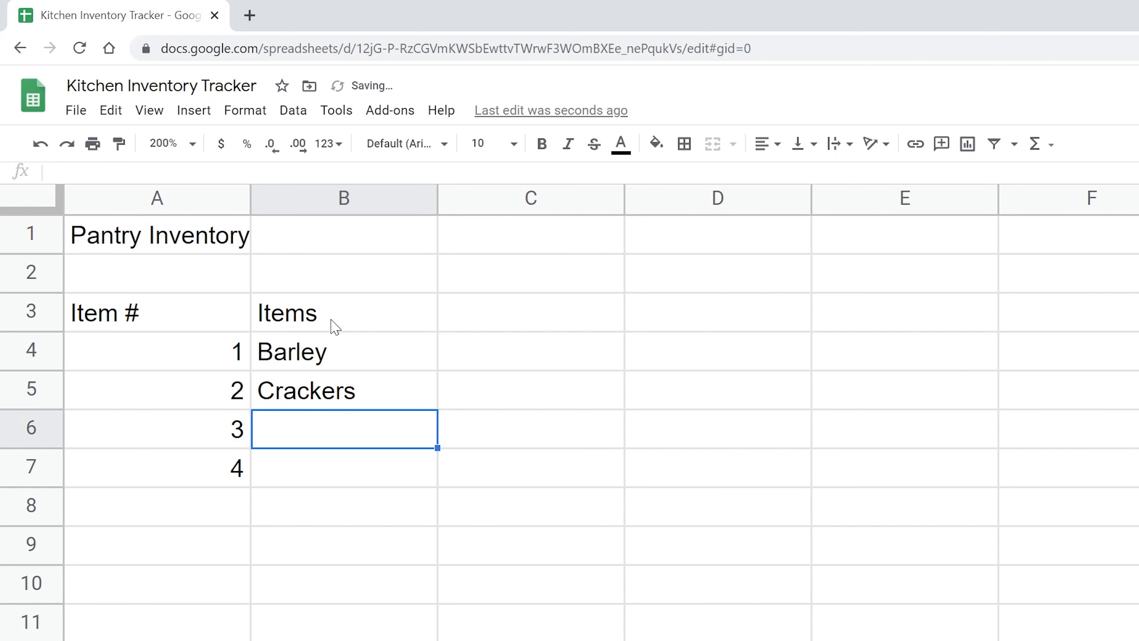
type("Beans")
key("Return")
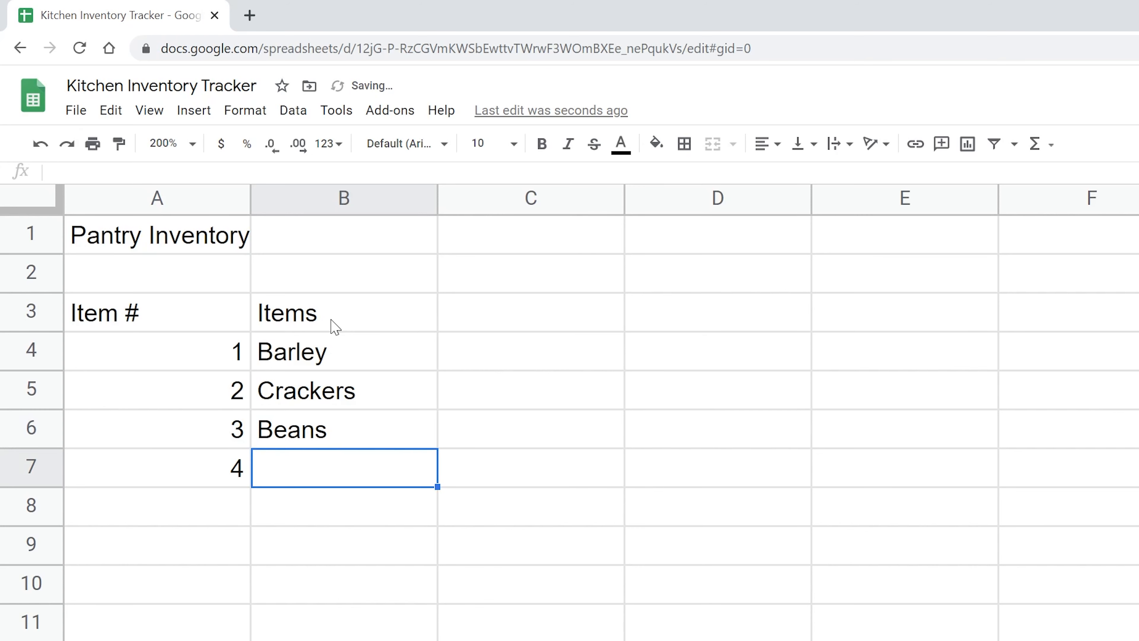
type("Rice")
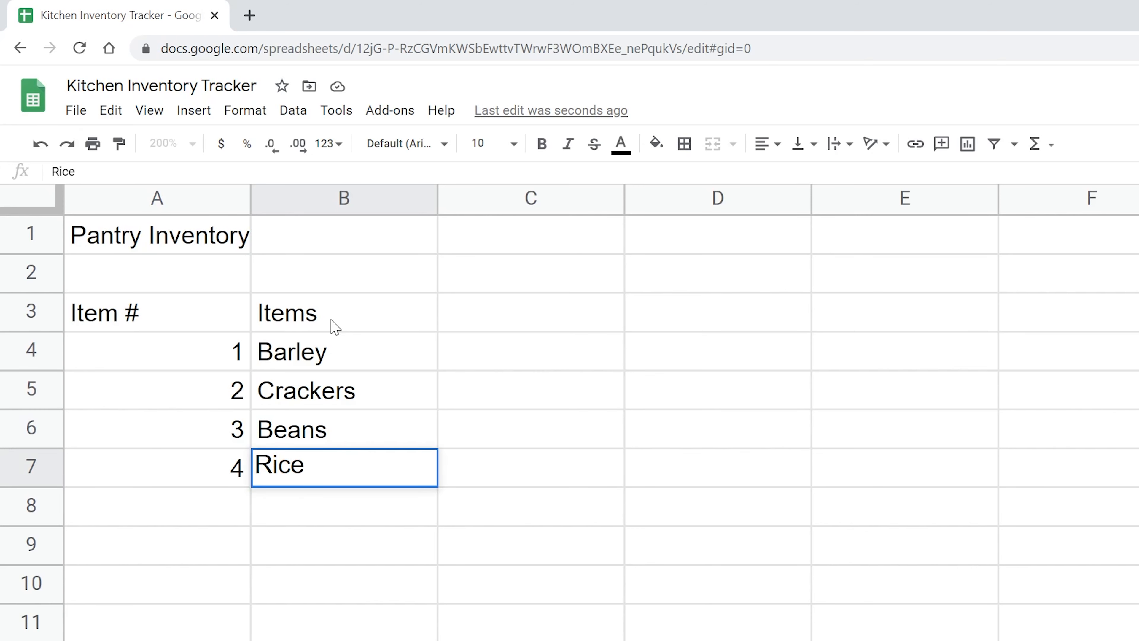
Step: Add a "Qty" column starting in C3, with quantities 2, 3, 2 and 5 for the four items
left_click(494, 330)
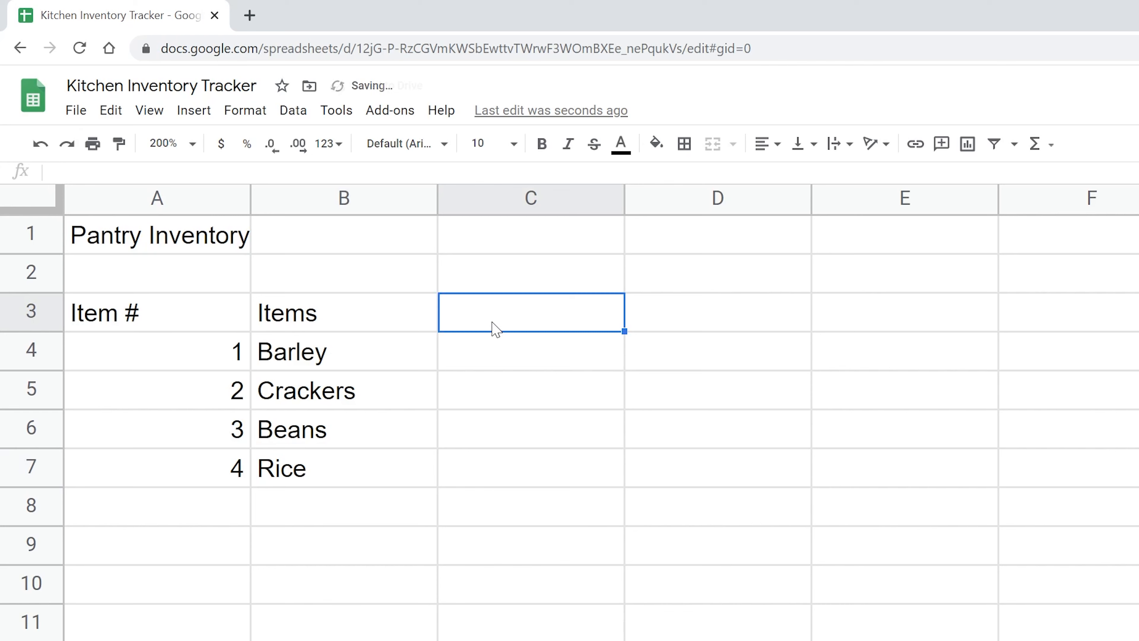
type("Q")
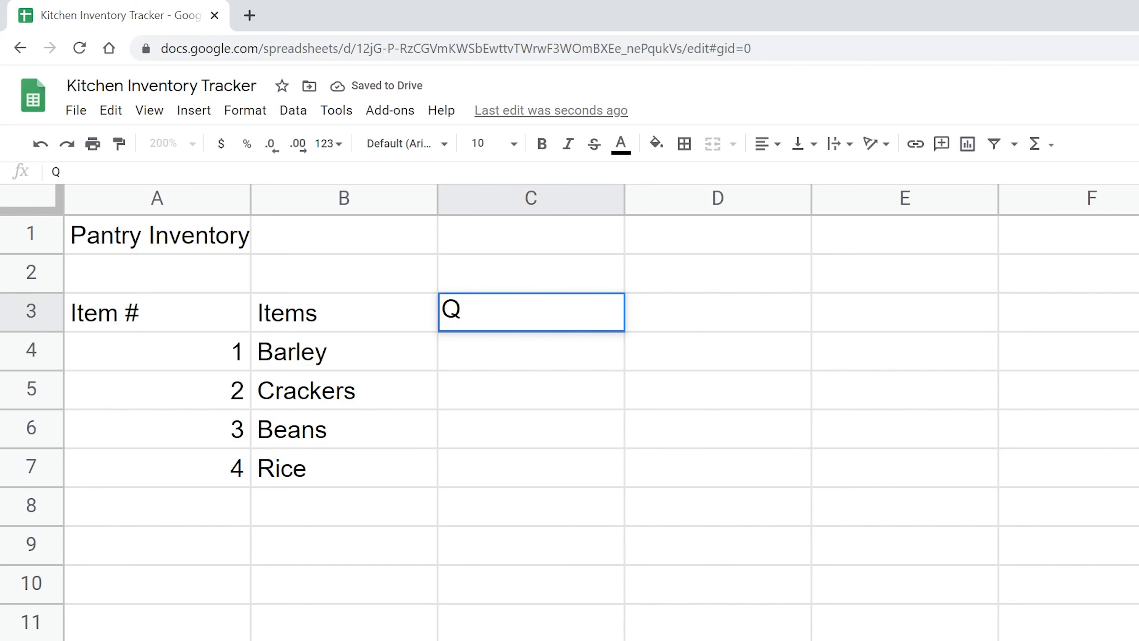
type("ty")
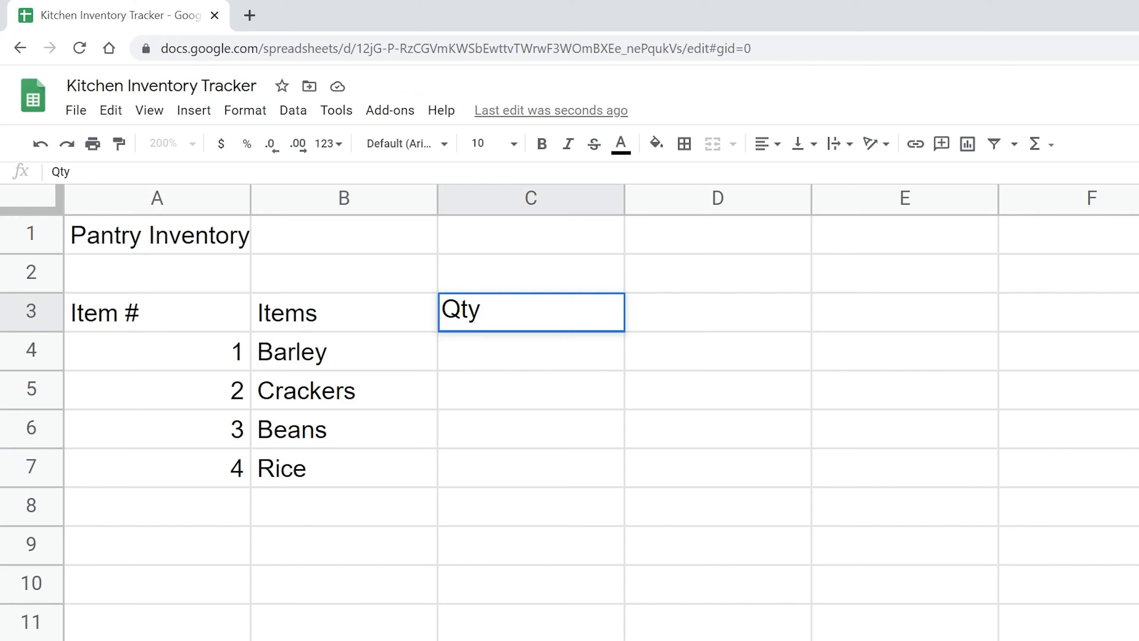
key("Return")
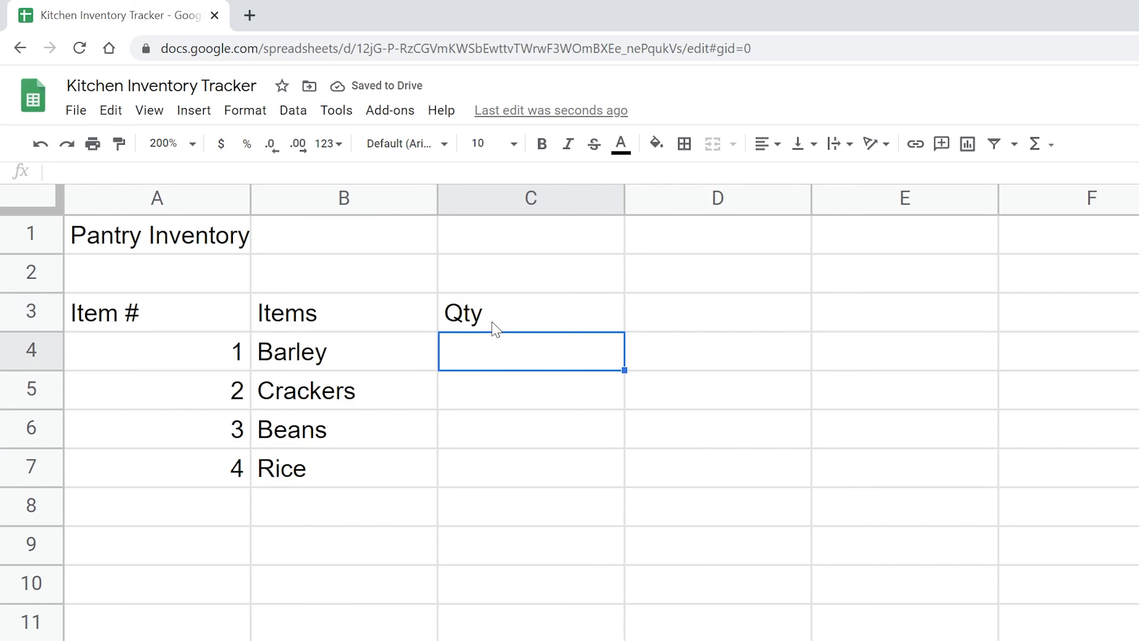
type("2")
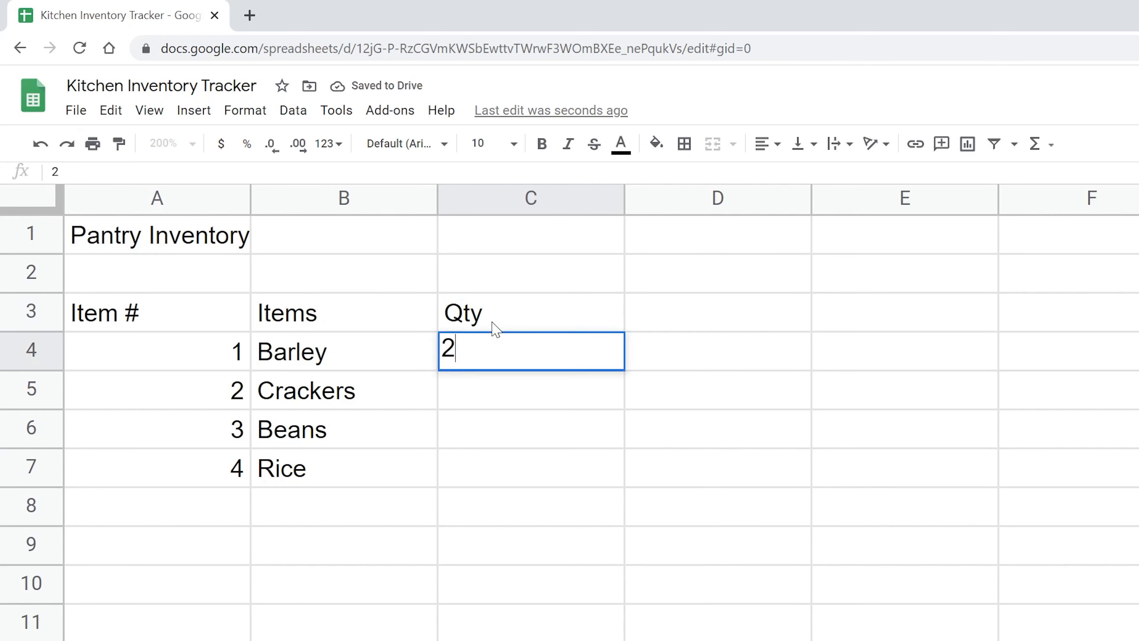
key("Return")
type("3")
key("Return")
type("2")
key("Return")
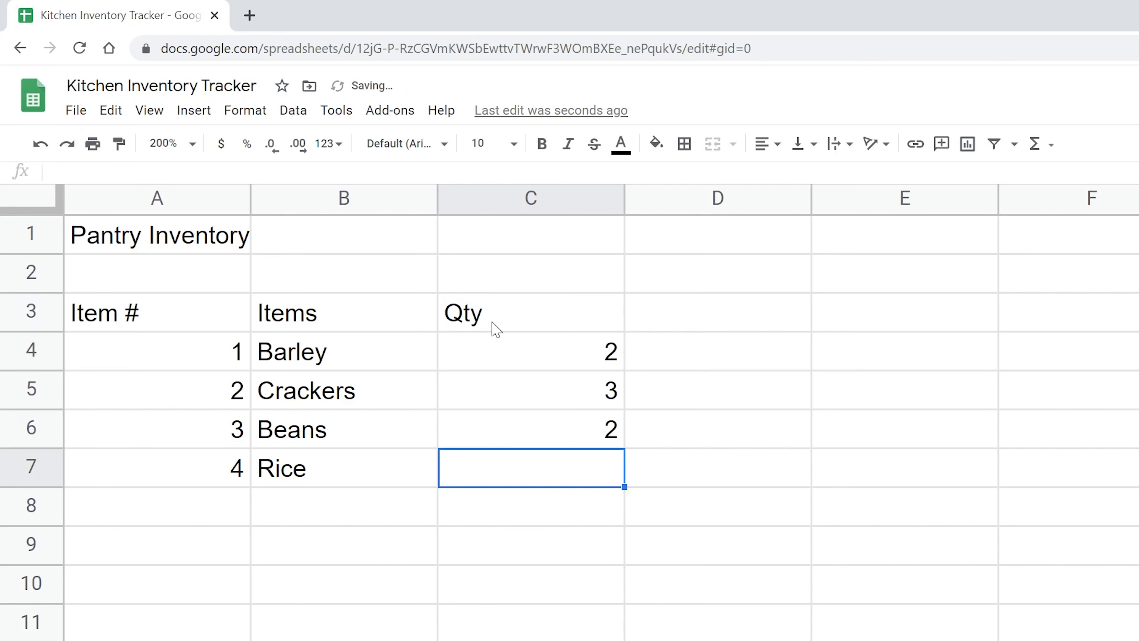
type("5")
key("Up")
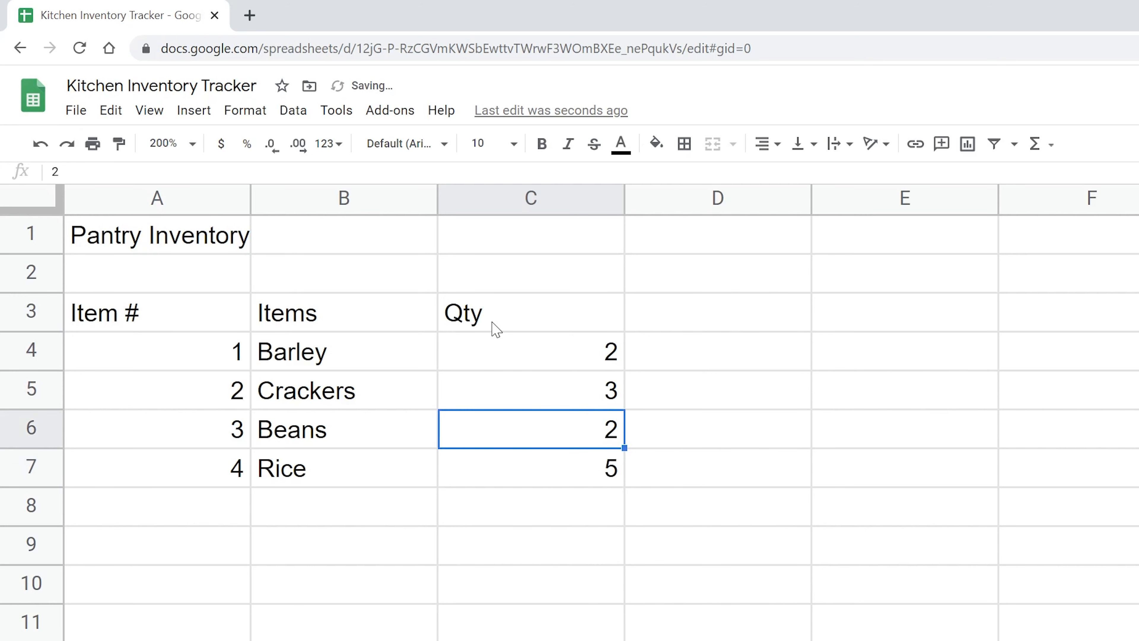
Step: Add the header "Unit of measure" in D3, beside the Qty header
key("Up")
key("Up")
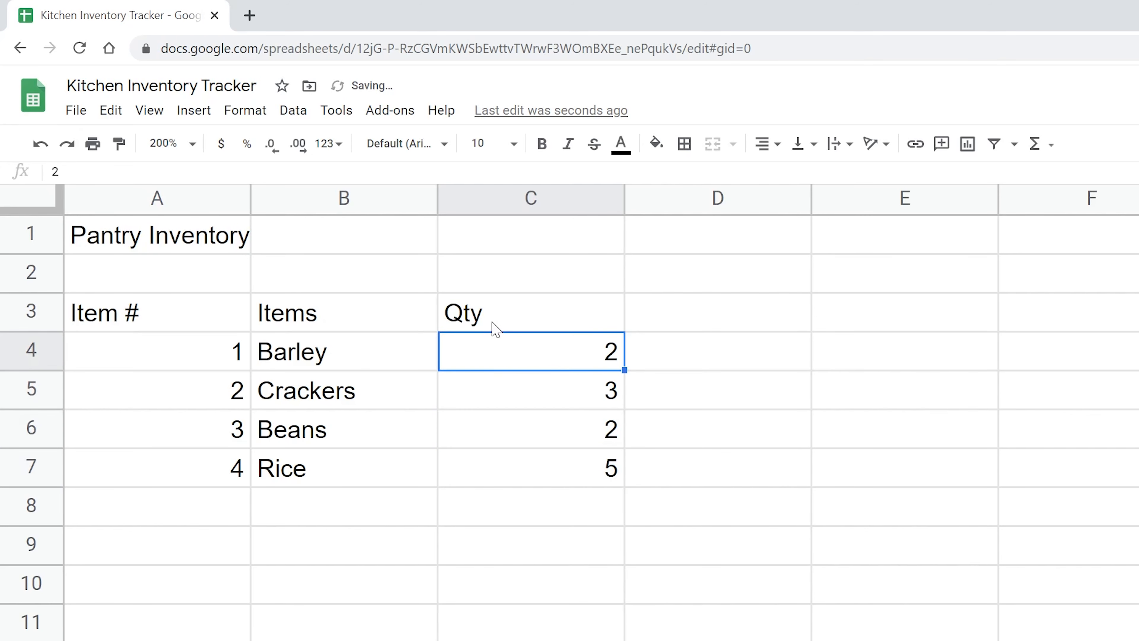
key("Up")
key("Right")
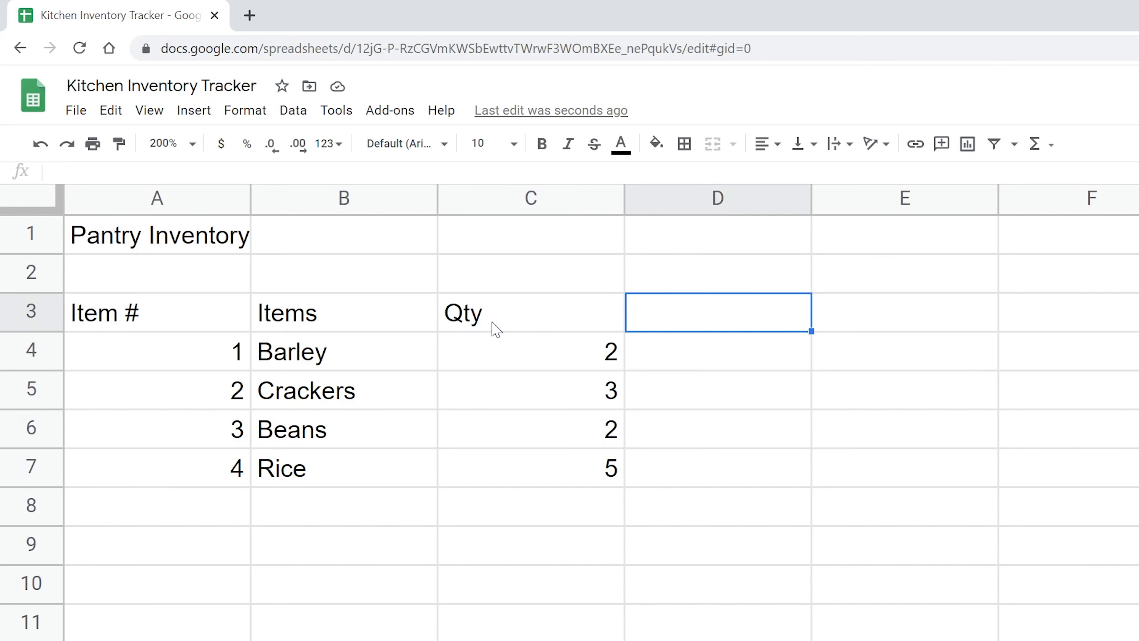
type("U")
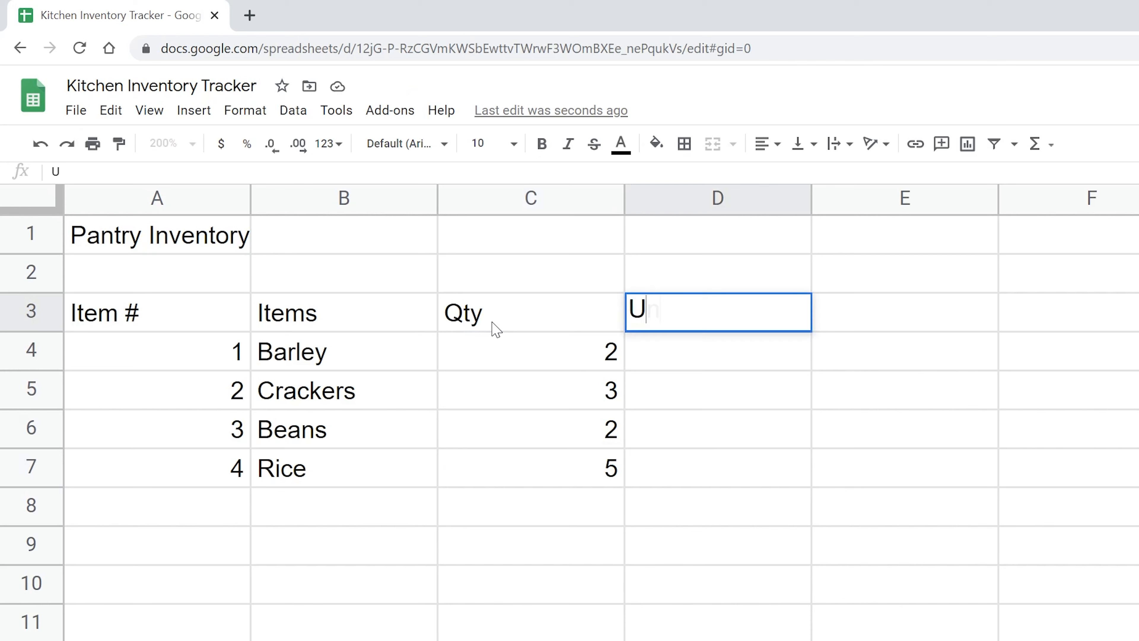
type("nit of measure")
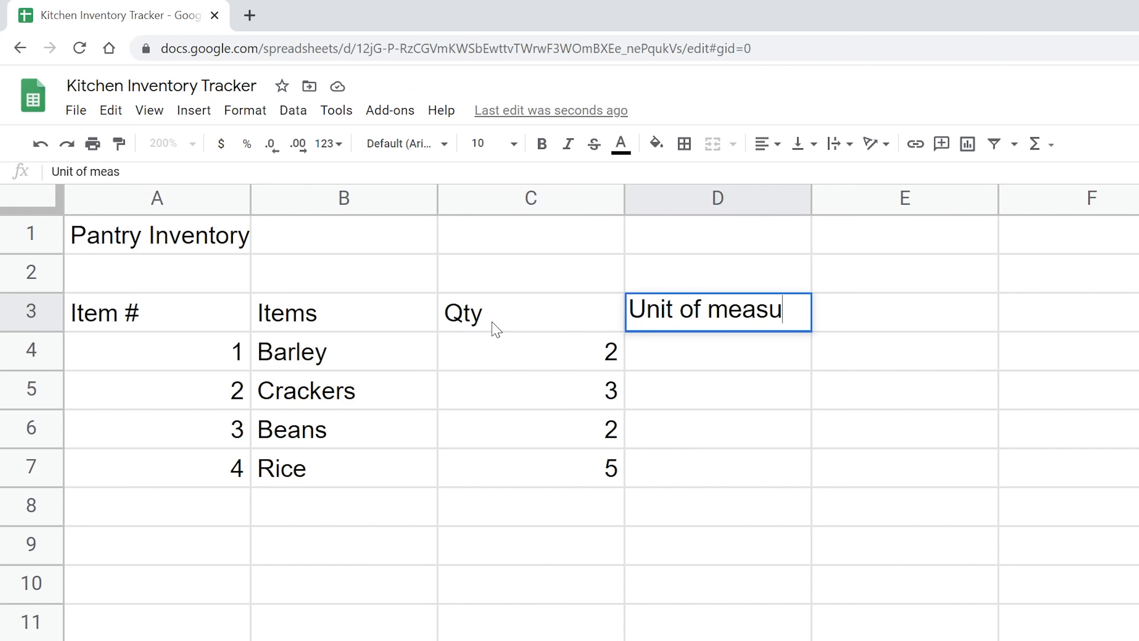
key("Return")
Step: Fill D4 to D7 with the units bags, boxes, bag and boxes for the four items
type("b")
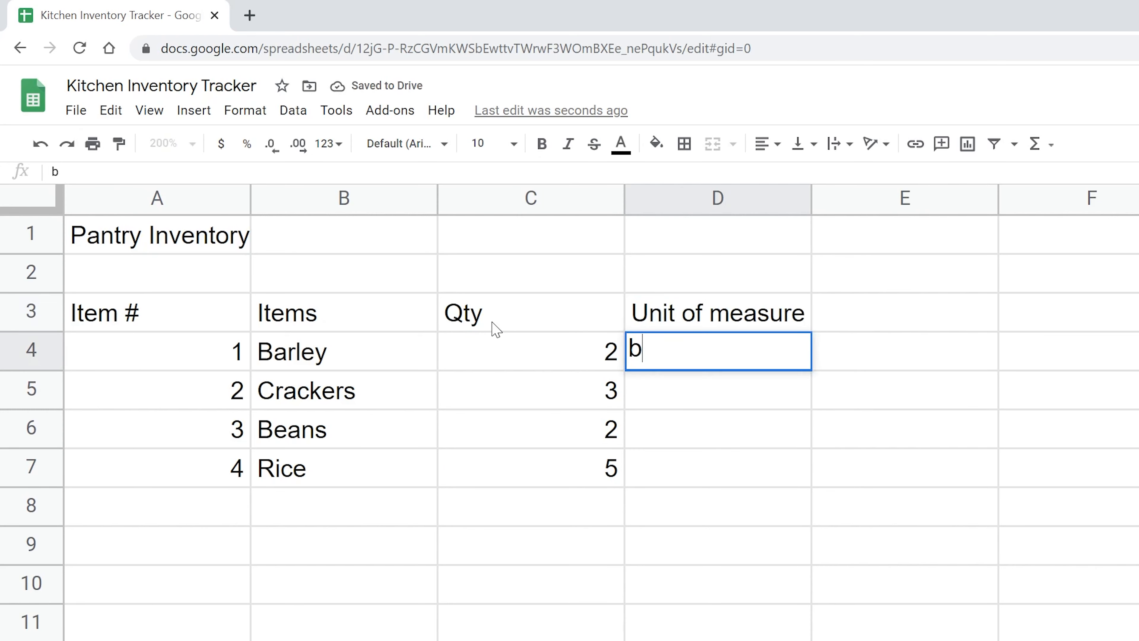
type("ags")
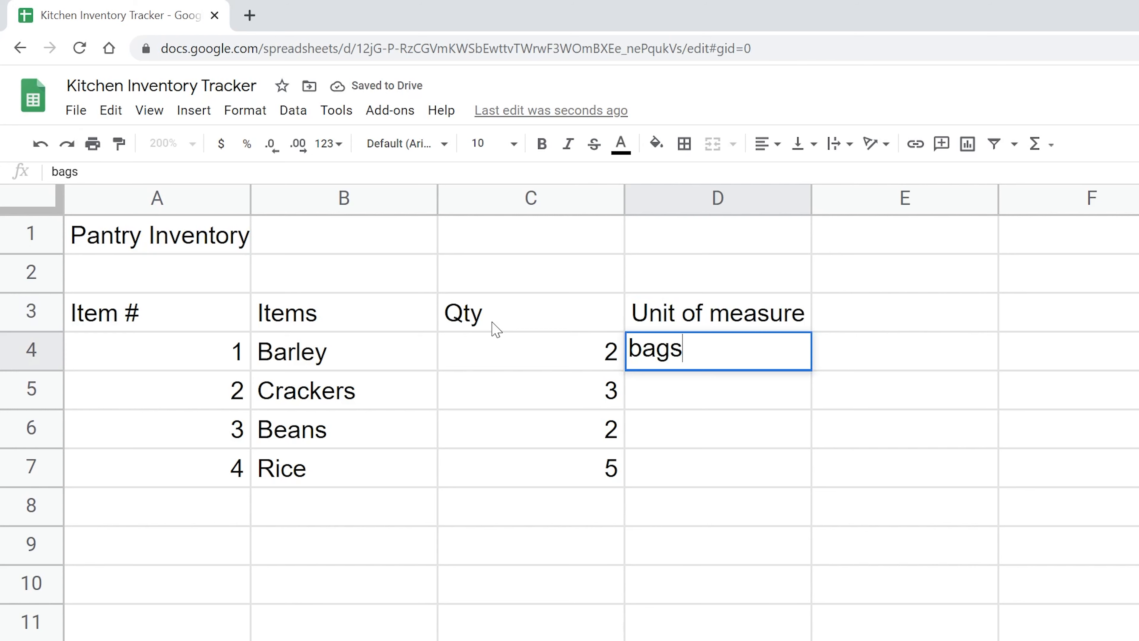
key("Return")
type("boxes")
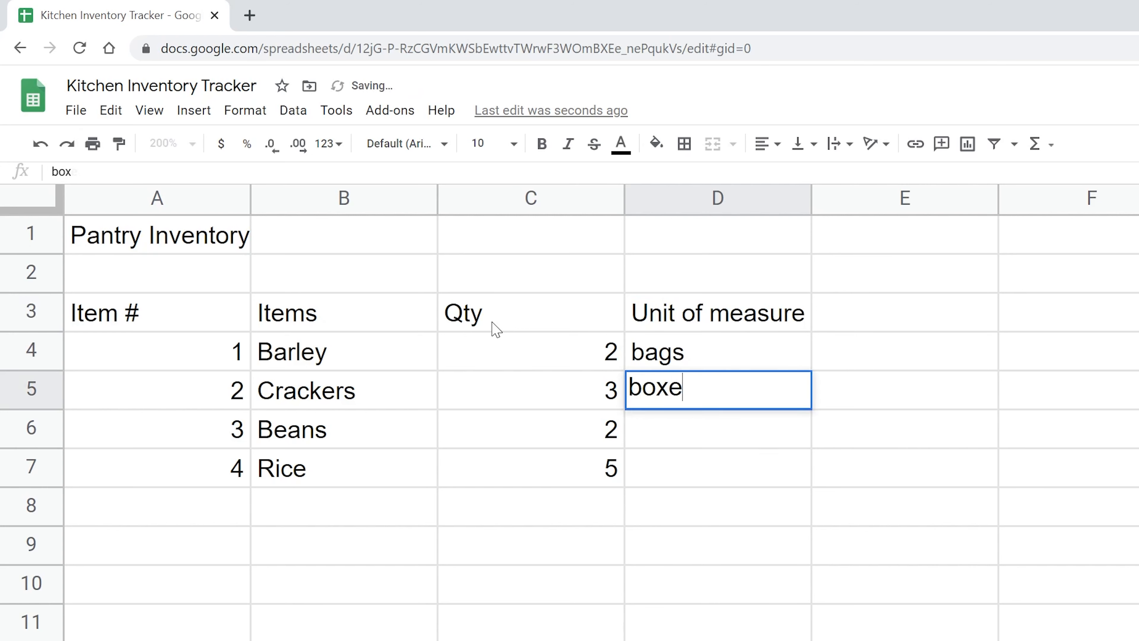
key("Return")
type("bag")
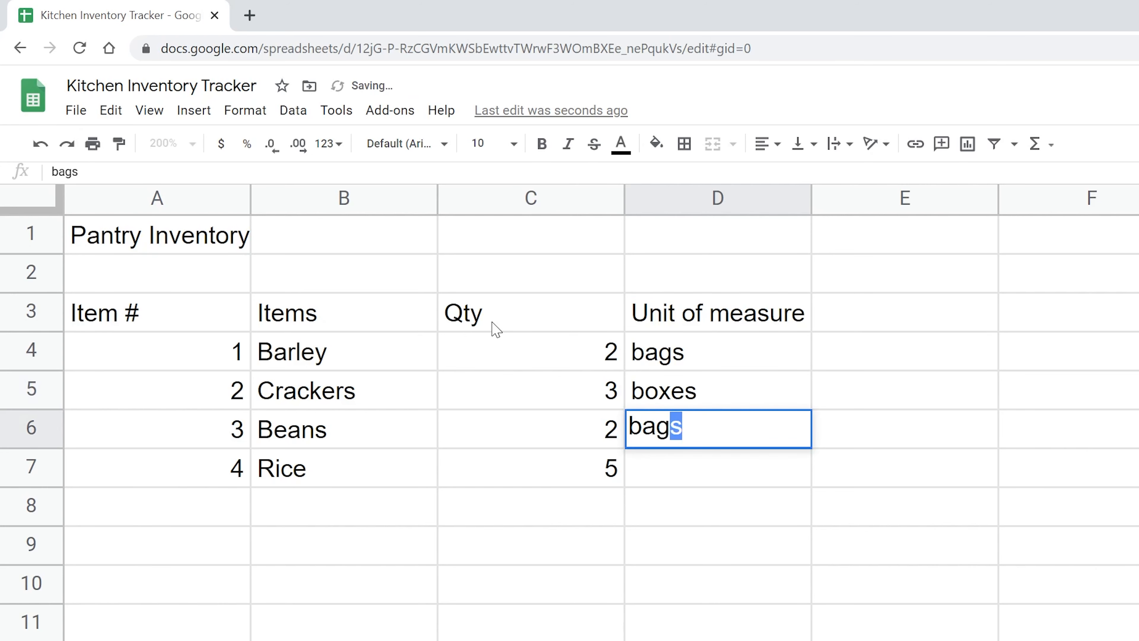
key("Delete")
key("Return")
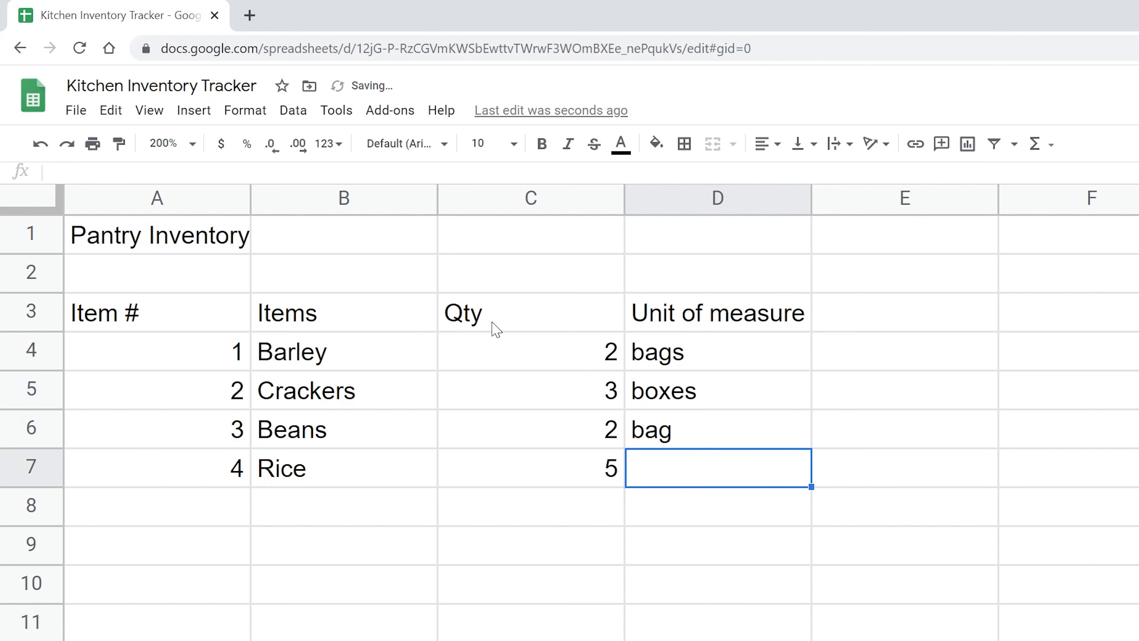
type("box")
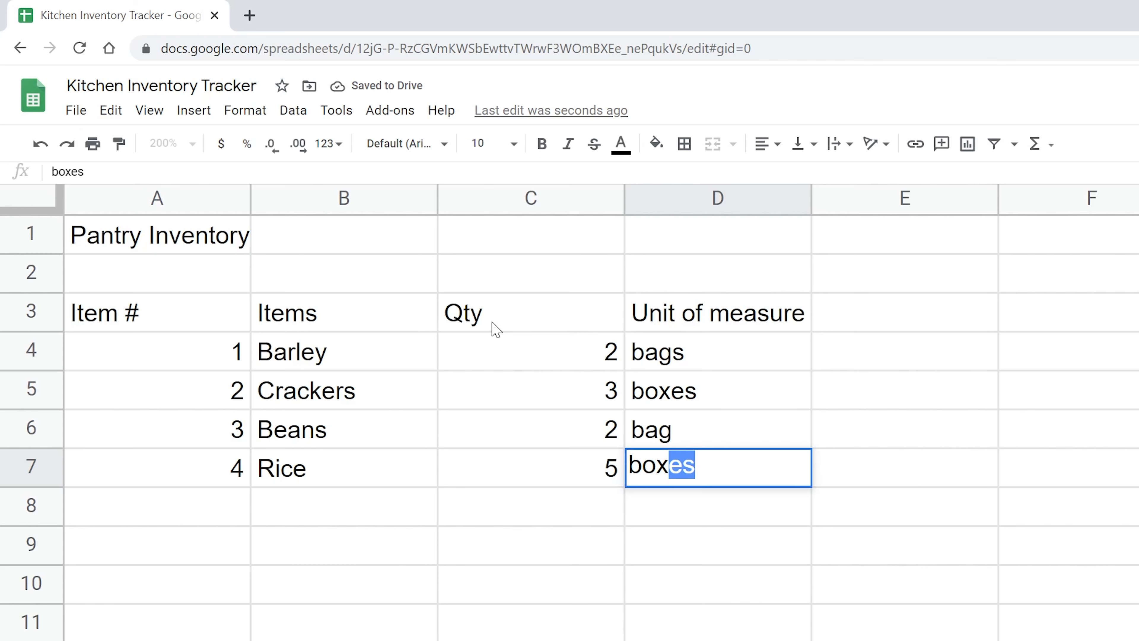
key("Return")
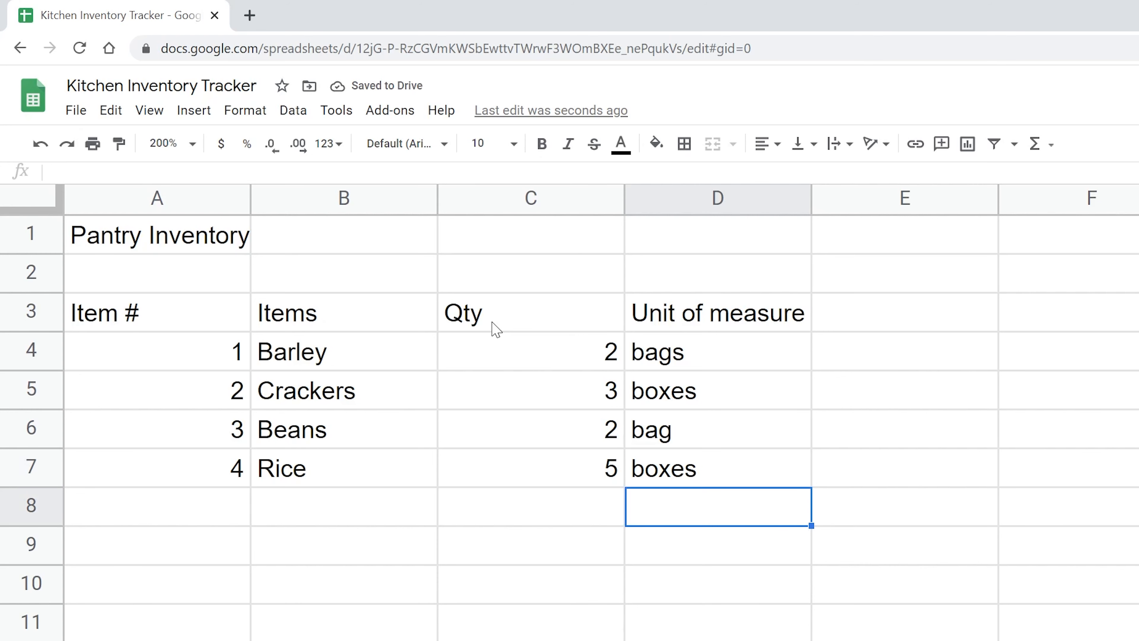
Step: Add the header "Price per unit" in E3
left_click(858, 329)
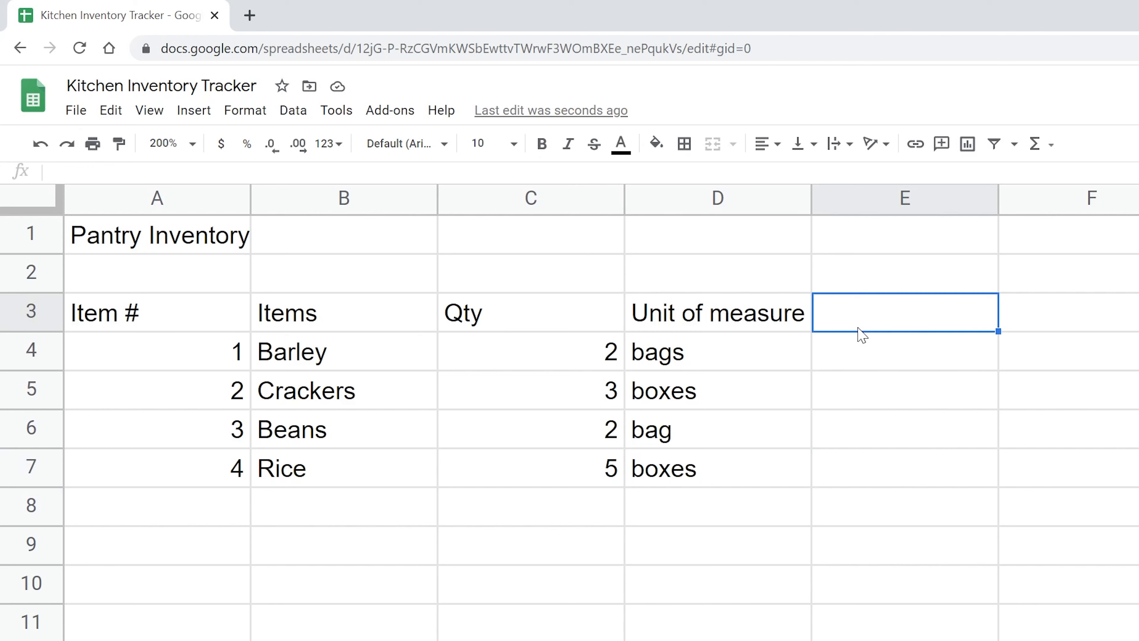
type("Price")
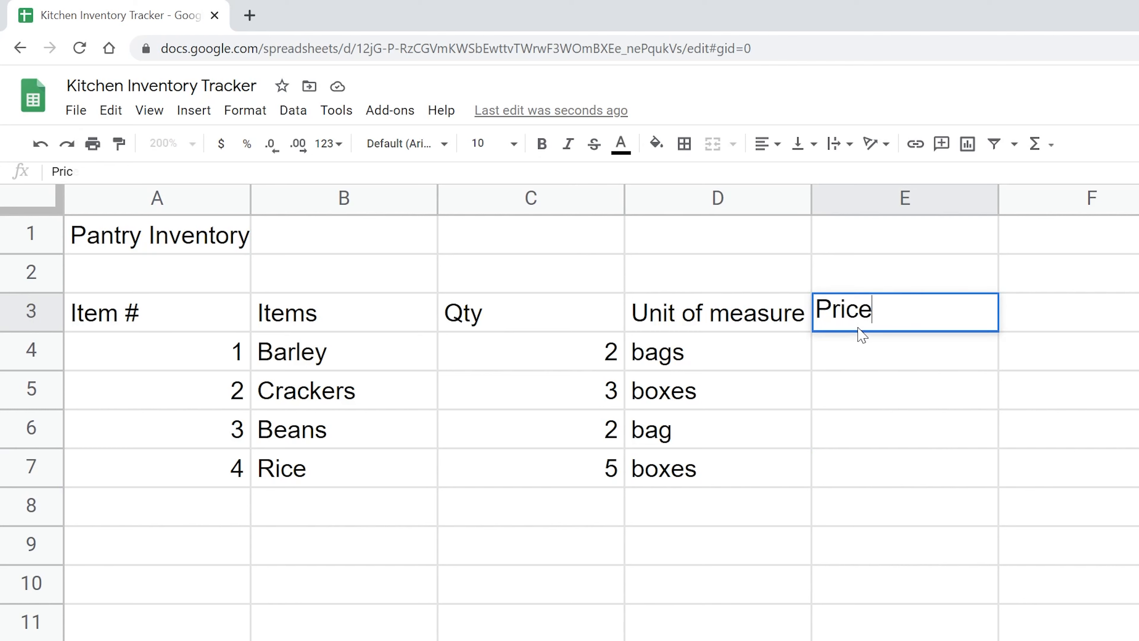
type(" per unit")
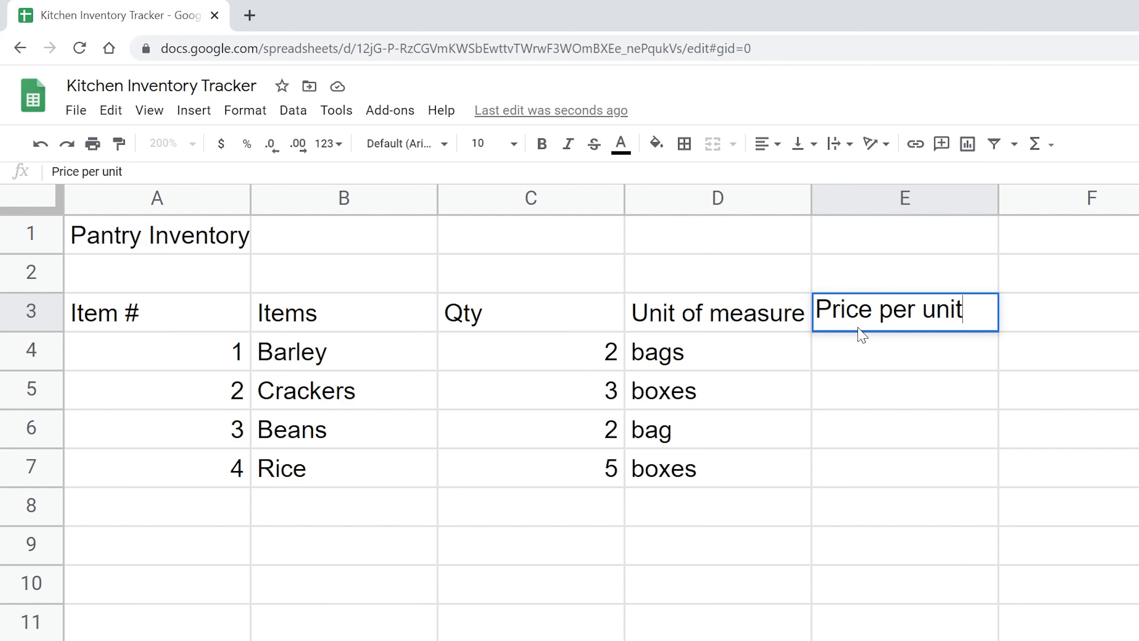
key("Return")
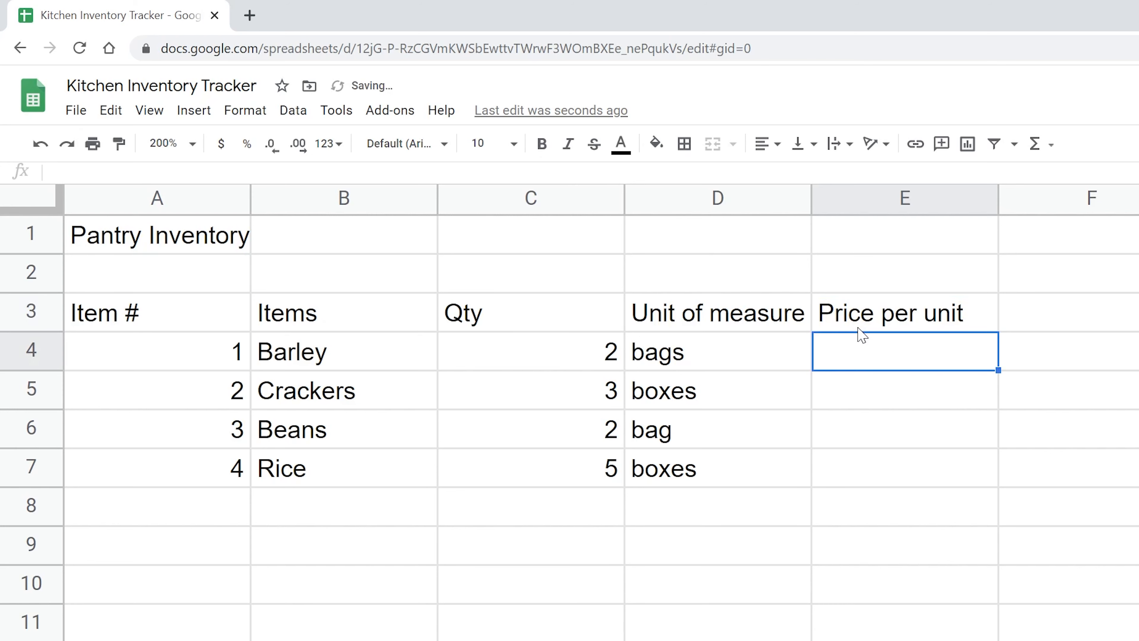
Step: Enter the unit prices 1.99, 2.99, 2.4 and 7.82 in E4 to E7
type("1.99")
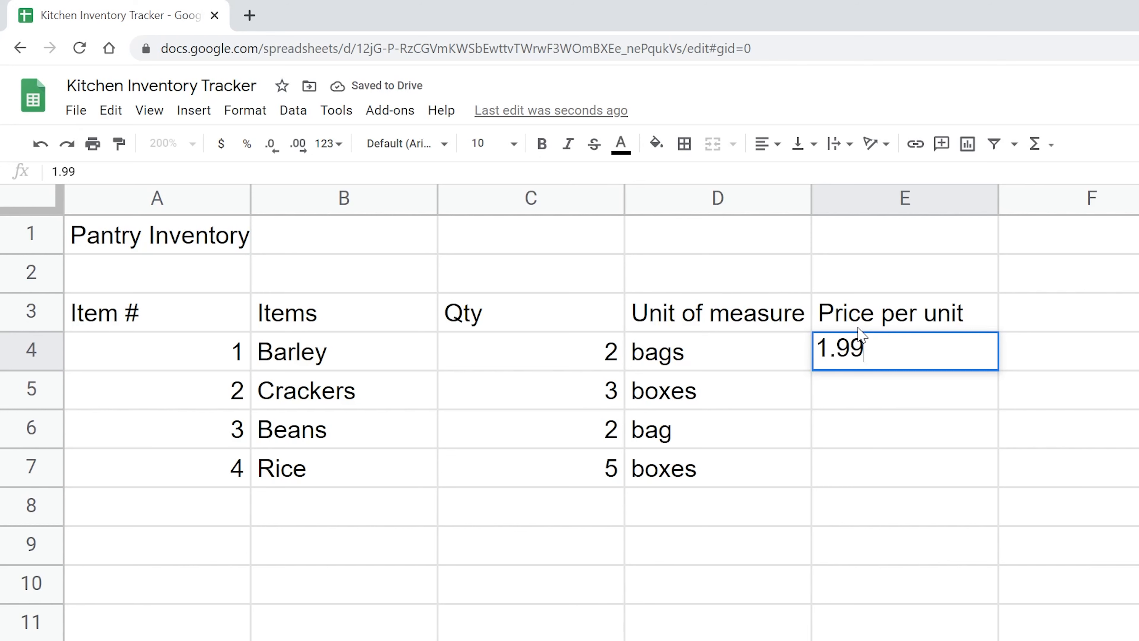
key("Return")
type("2.99")
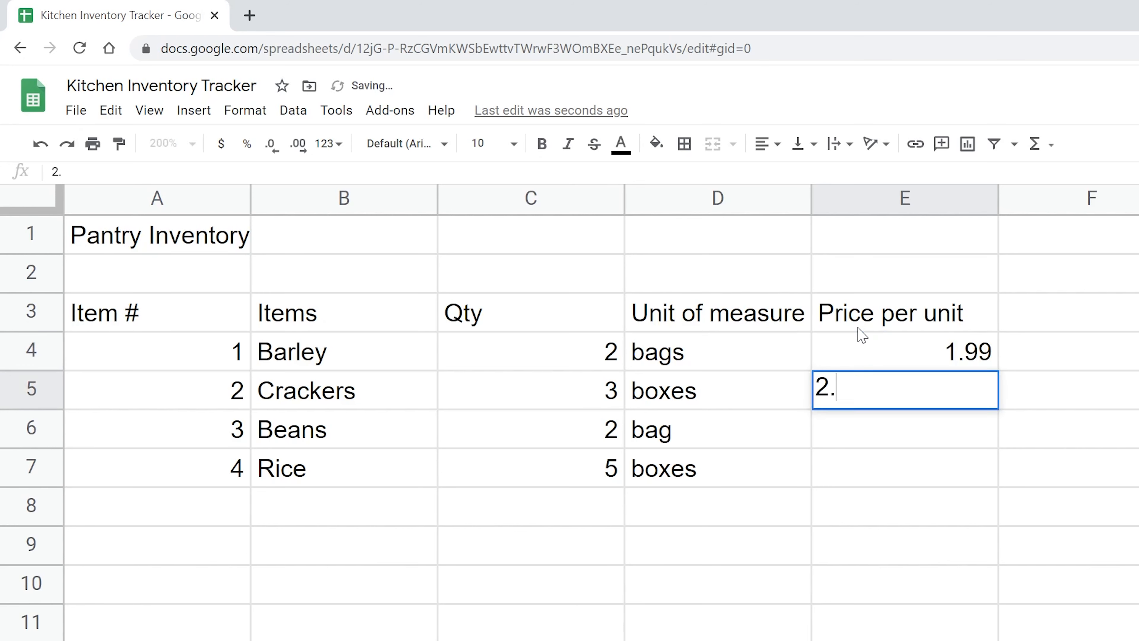
key("Return")
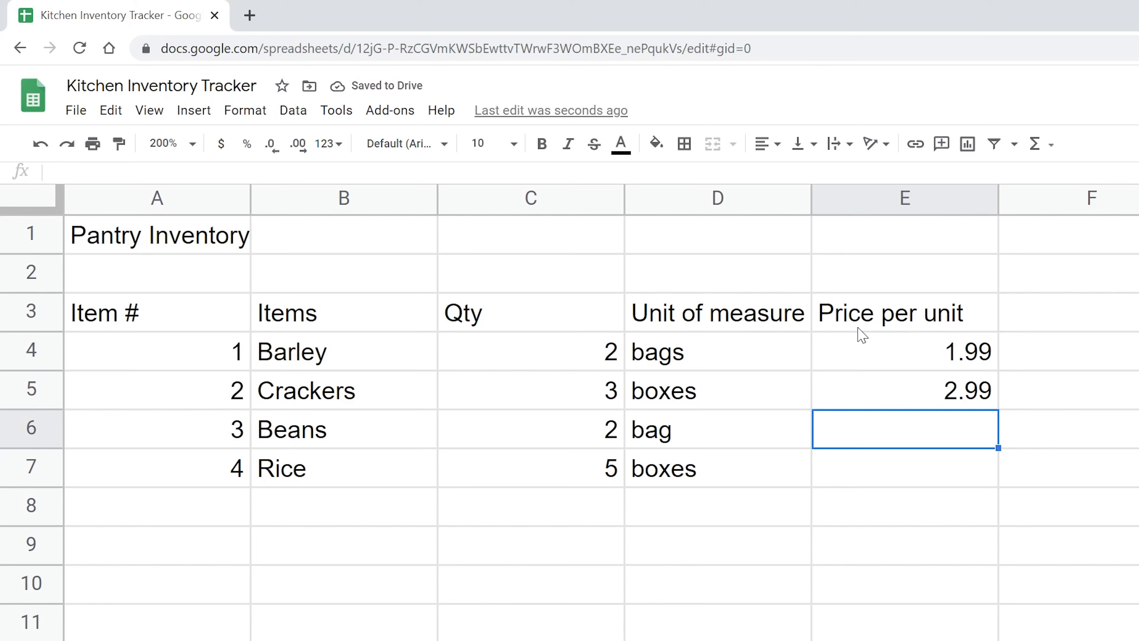
type("2.")
type("4")
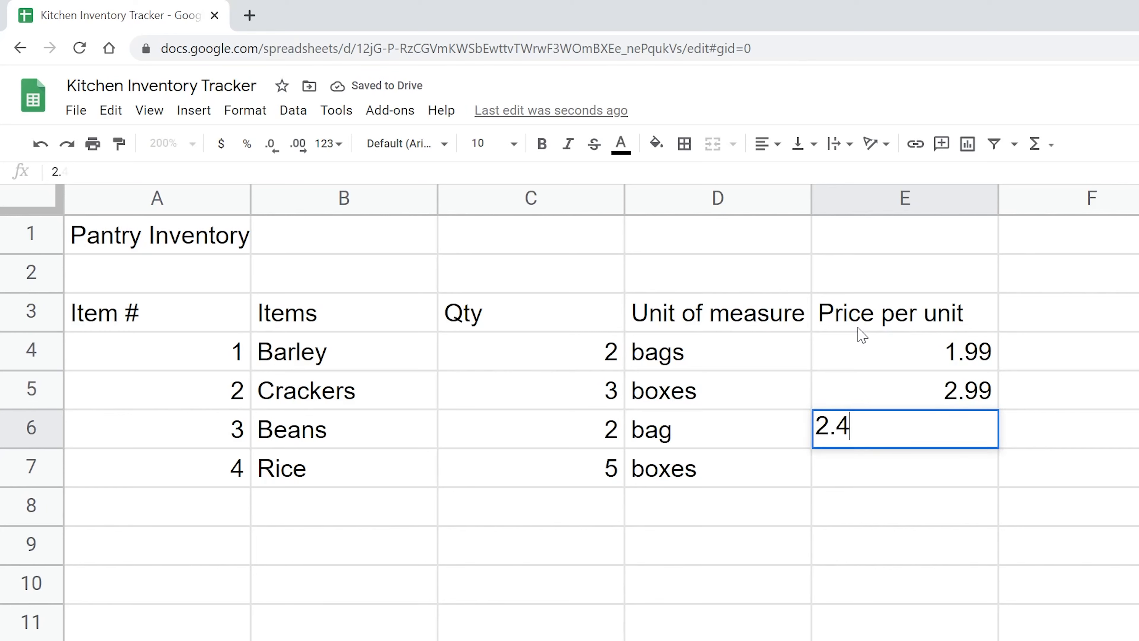
key("Return")
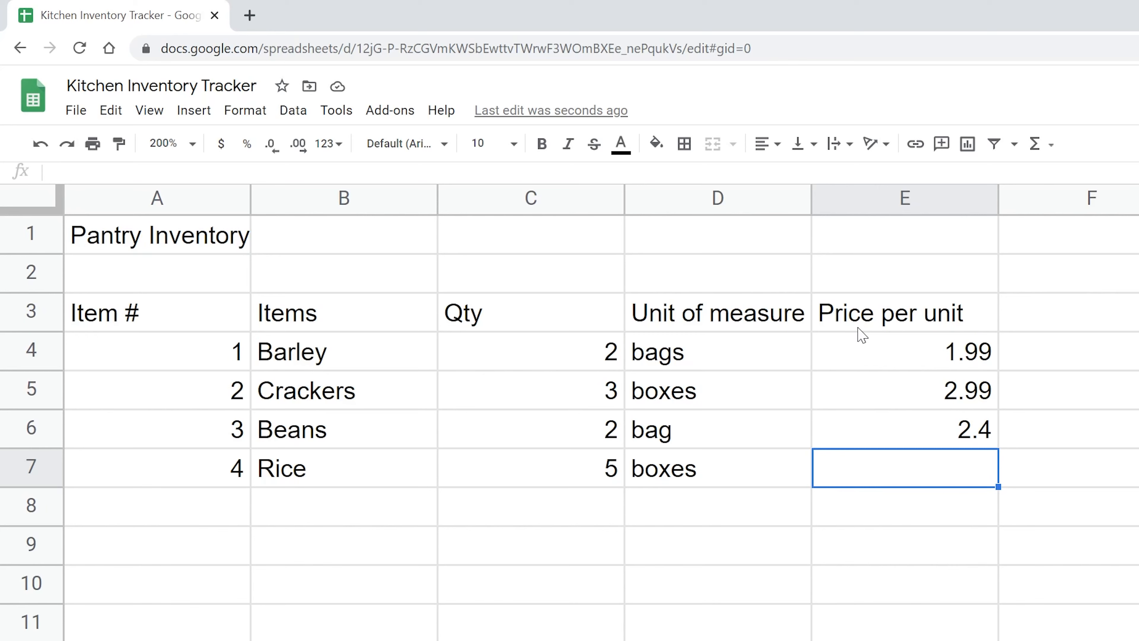
type("7.82")
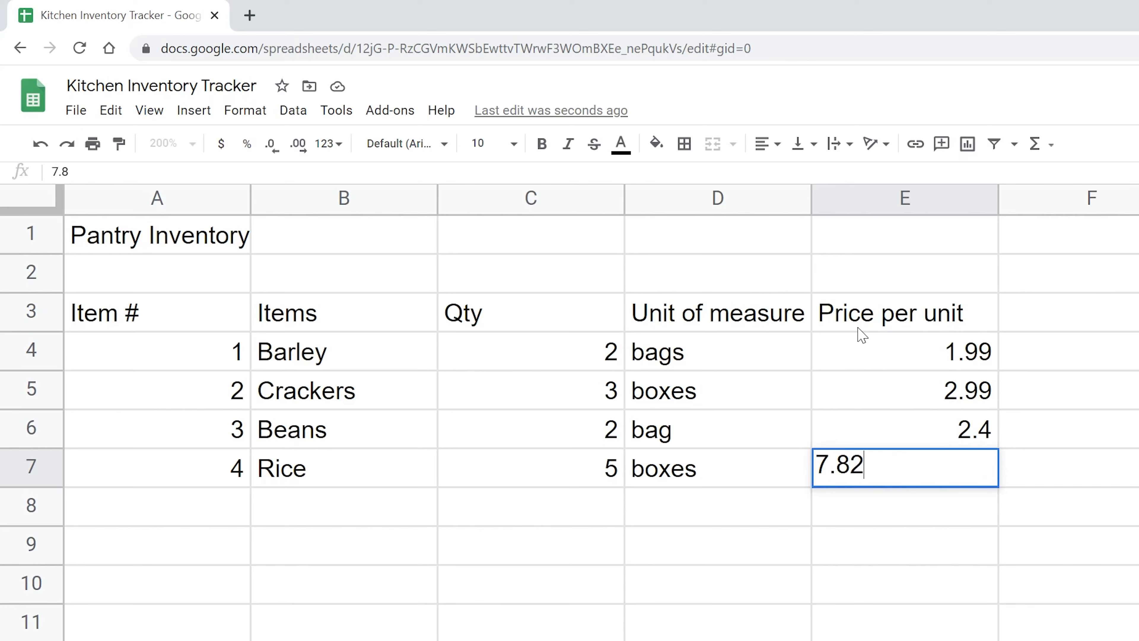
key("Return")
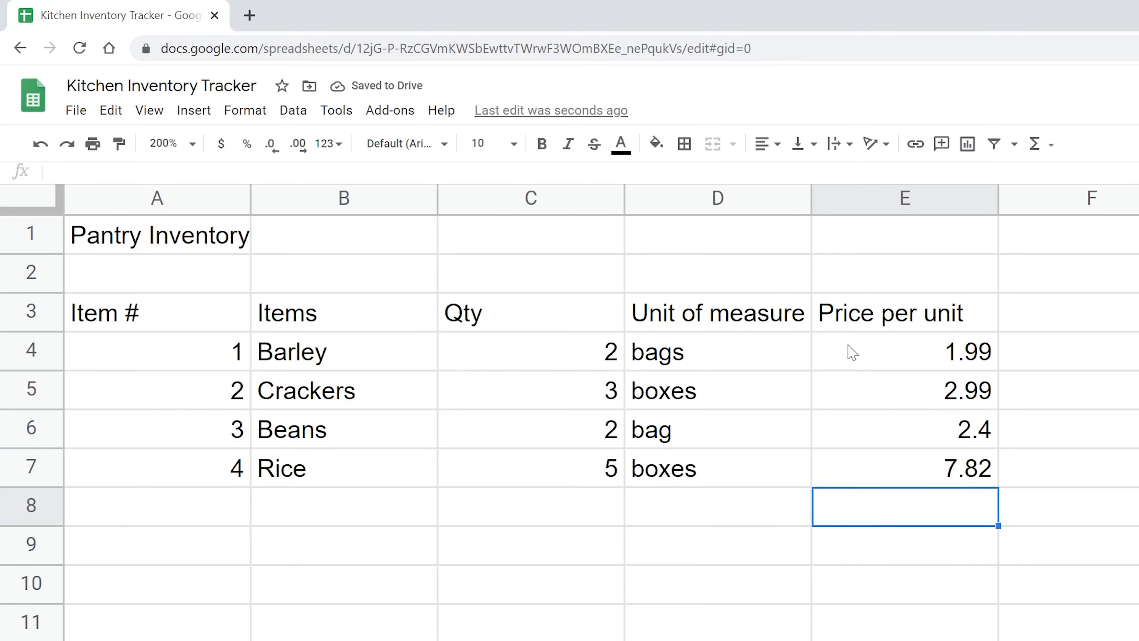
Step: Review the spreadsheet's locale setting and format the unit prices in E4:E7 as currency
left_click_drag(852, 352, 853, 460)
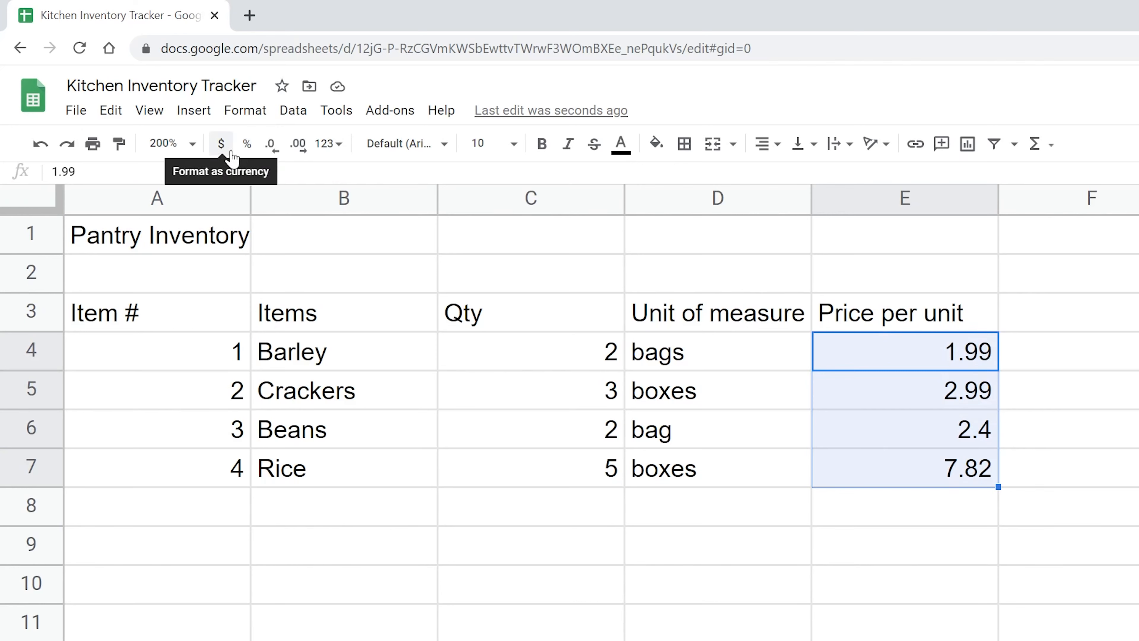
left_click(75, 111)
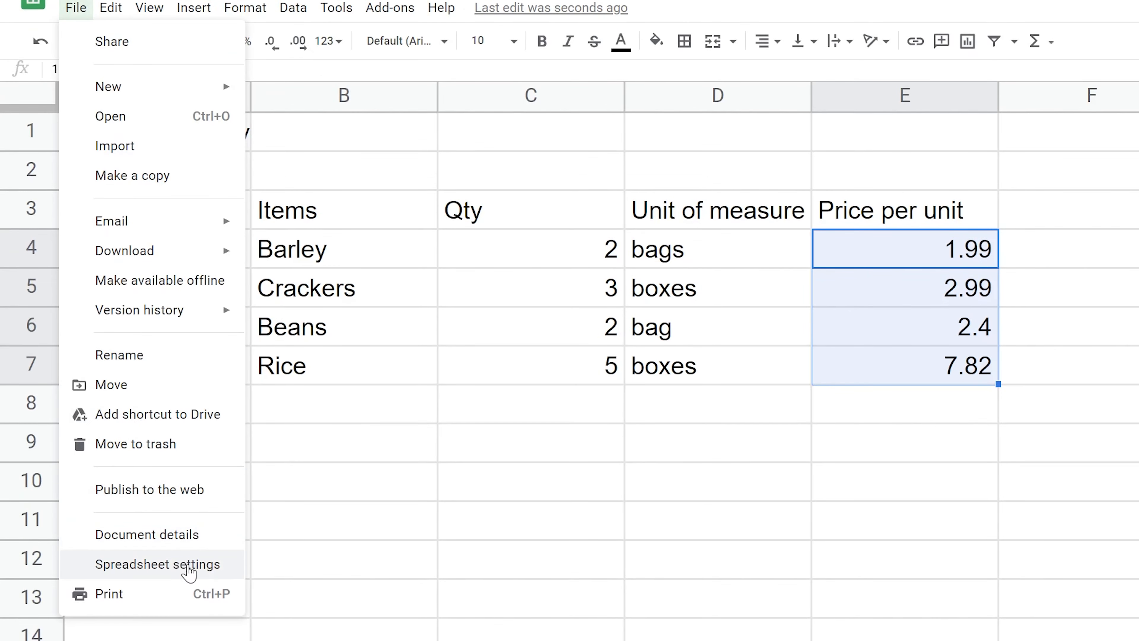
left_click(252, 570)
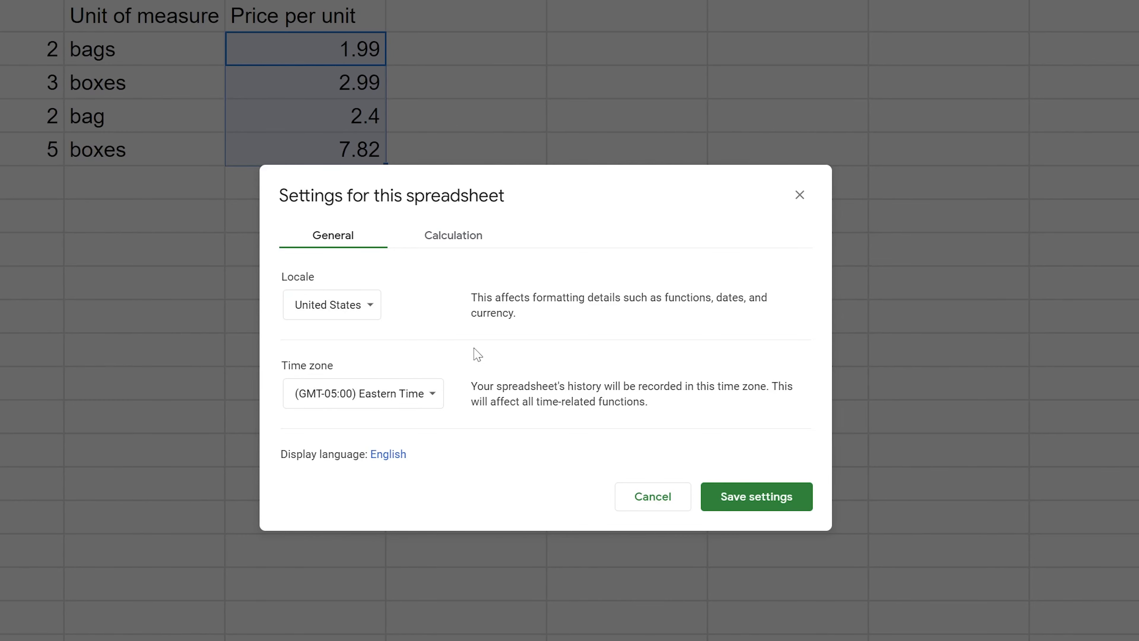
left_click(668, 497)
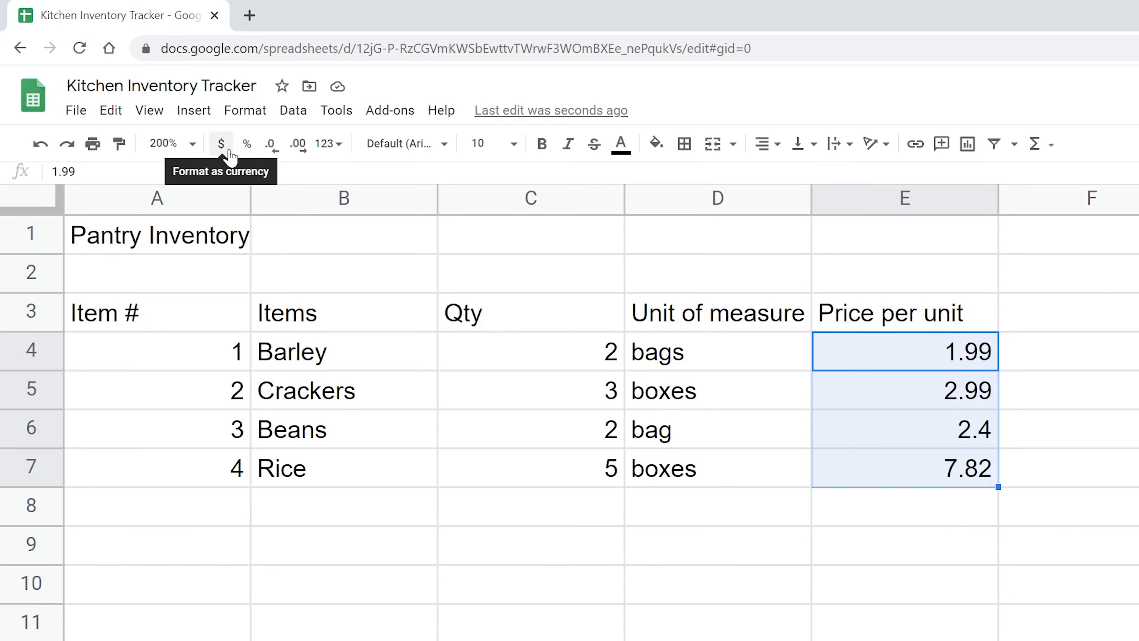
left_click(230, 158)
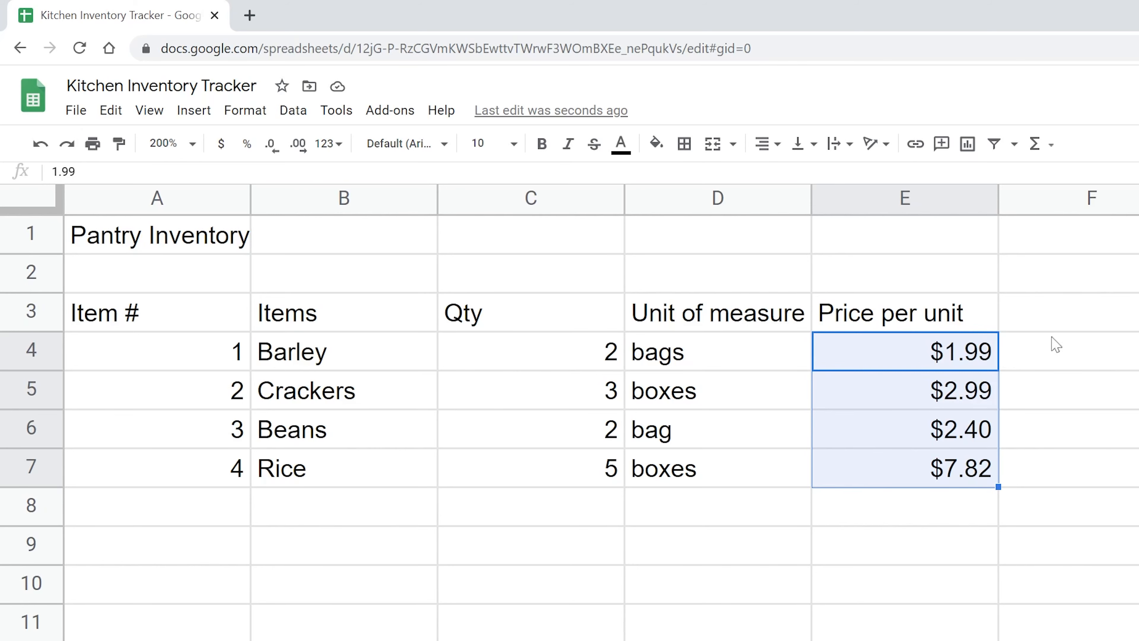
Step: Add the header "Total Price" in F3
left_click(1073, 329)
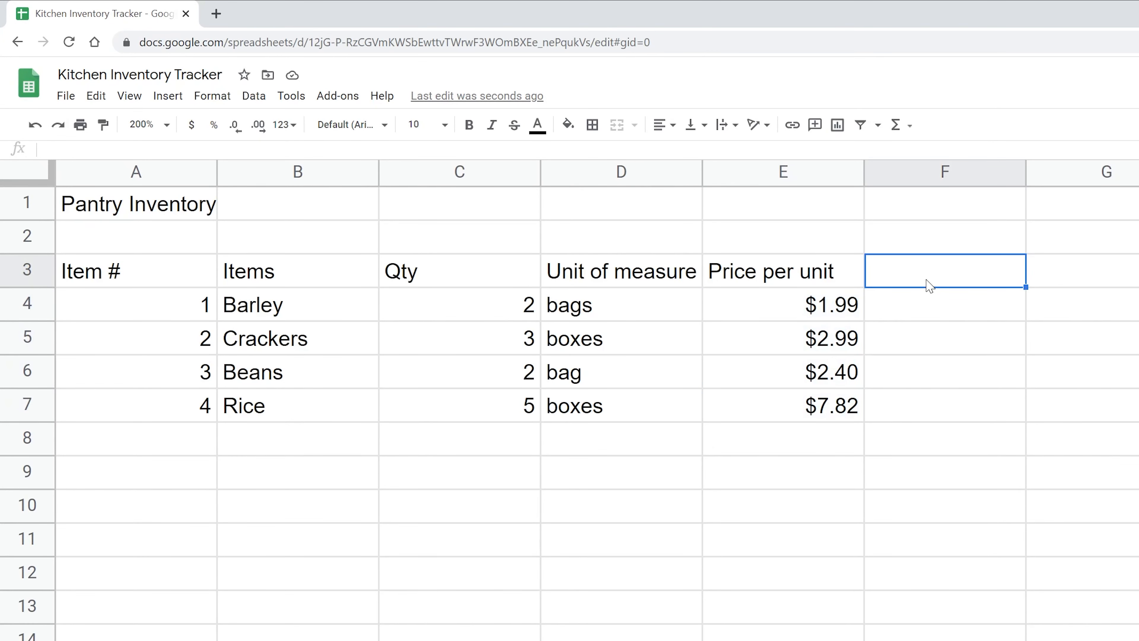
type("Total")
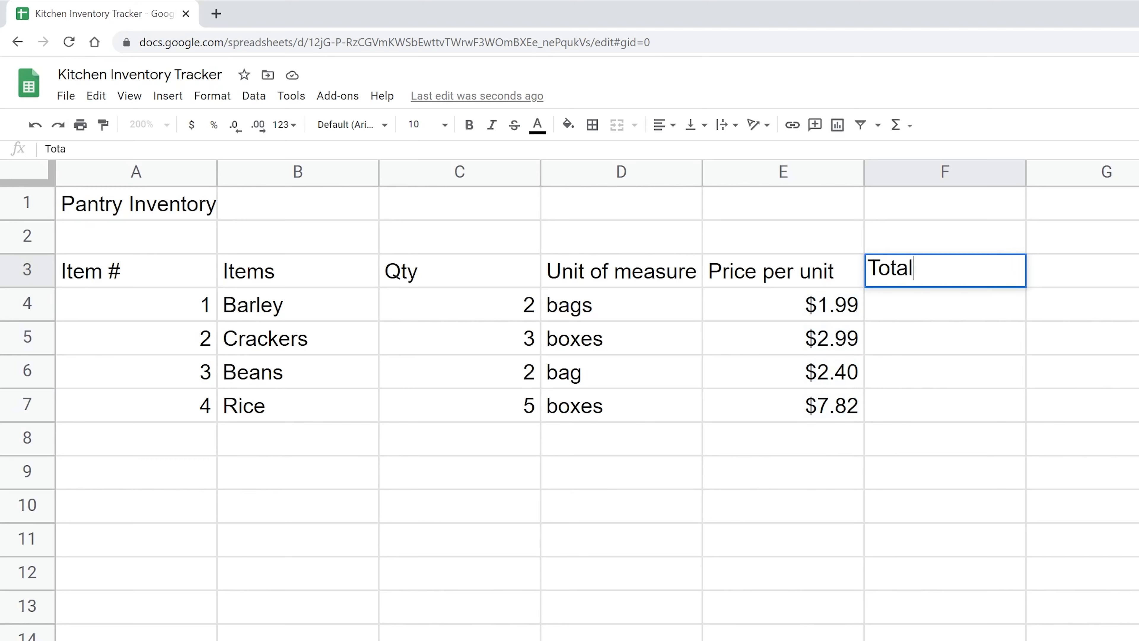
type(" Price")
Step: Enter the formula =C4*E4 in F4 to calculate Barley's total price from its quantity and unit price
left_click(977, 301)
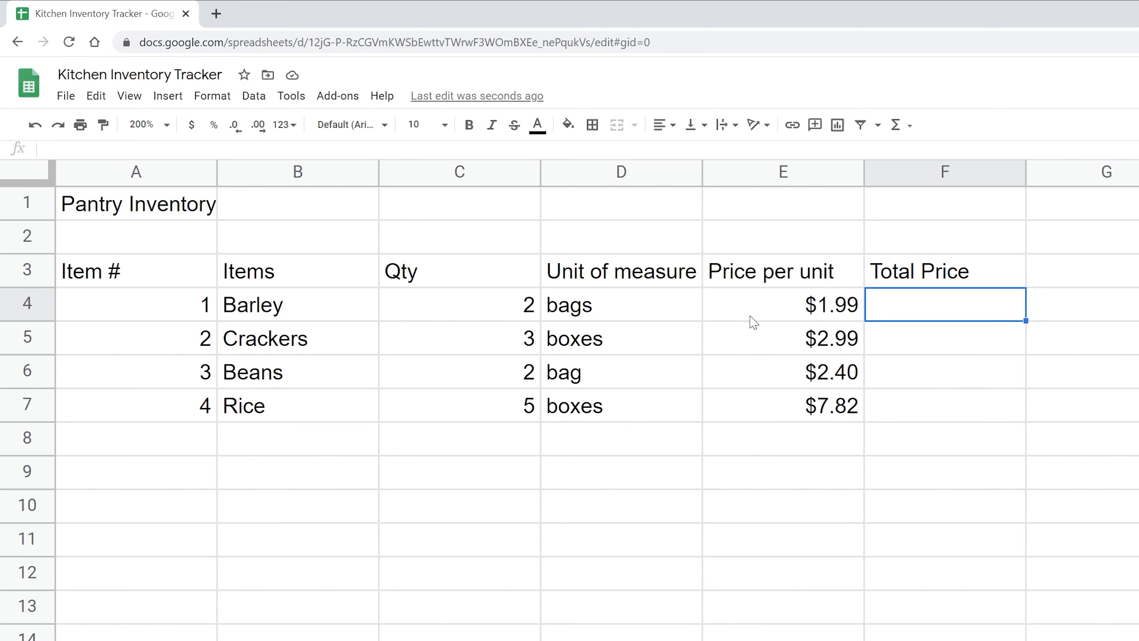
type("=")
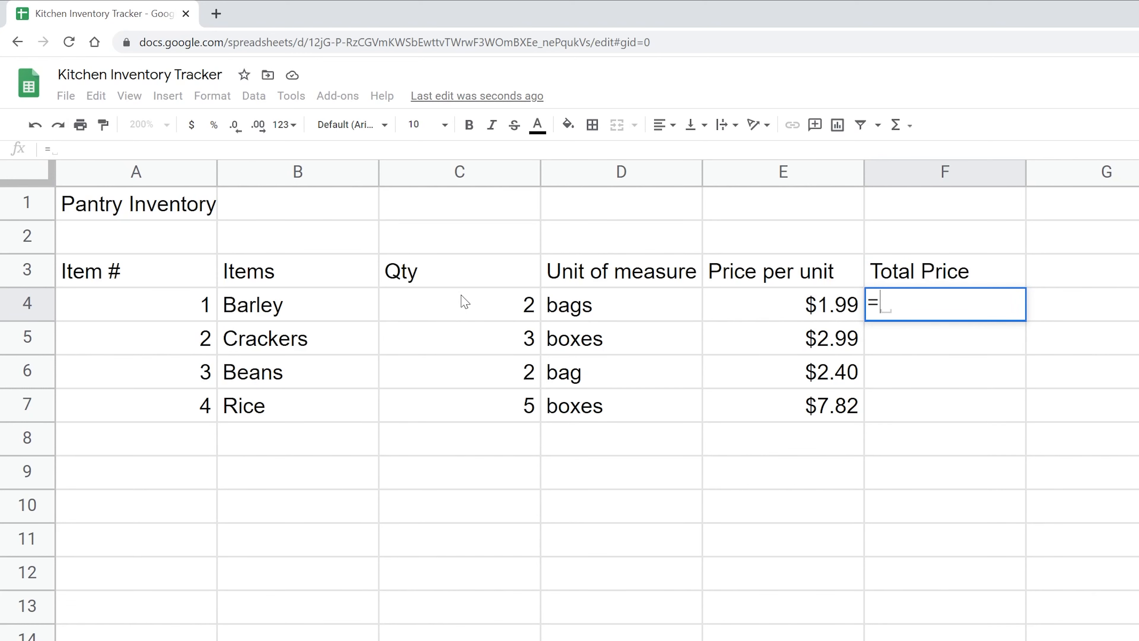
type("C")
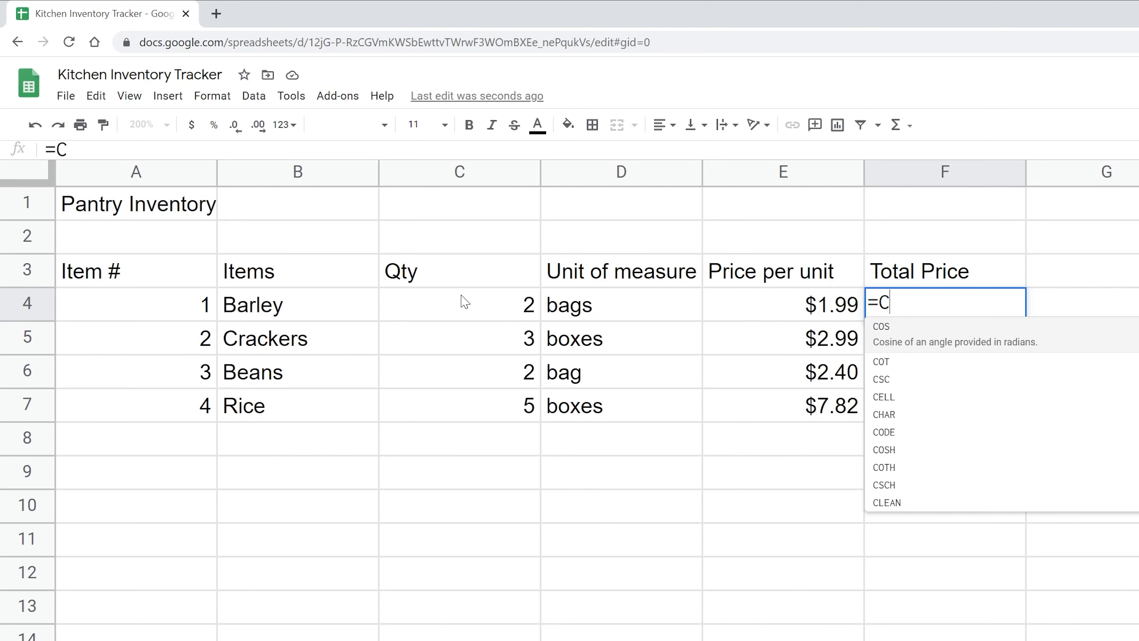
type("4")
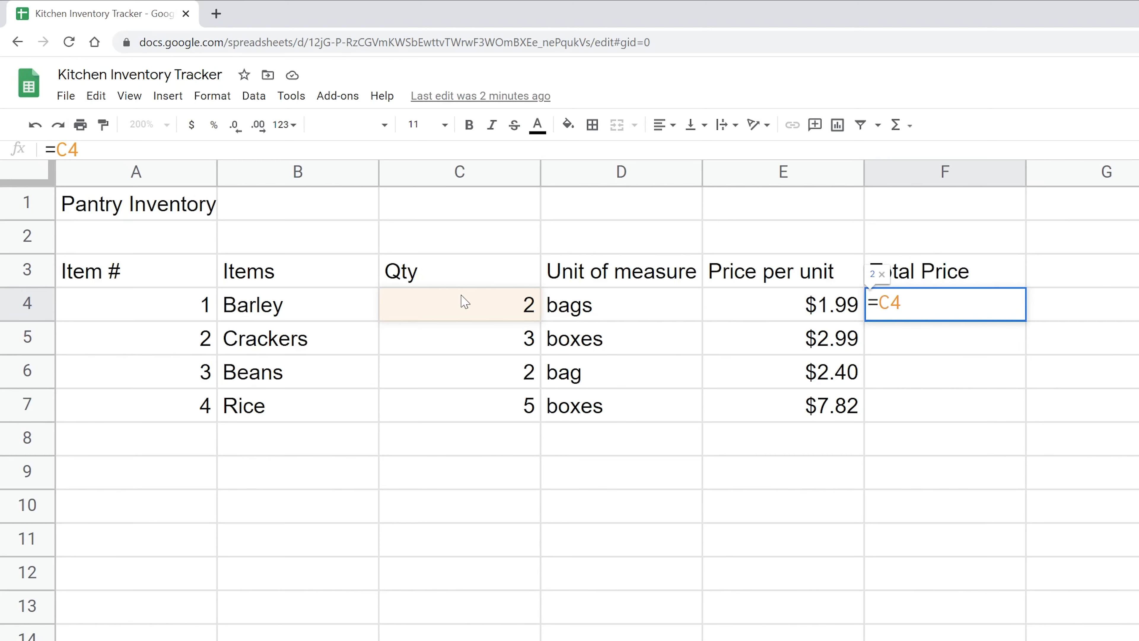
type("*")
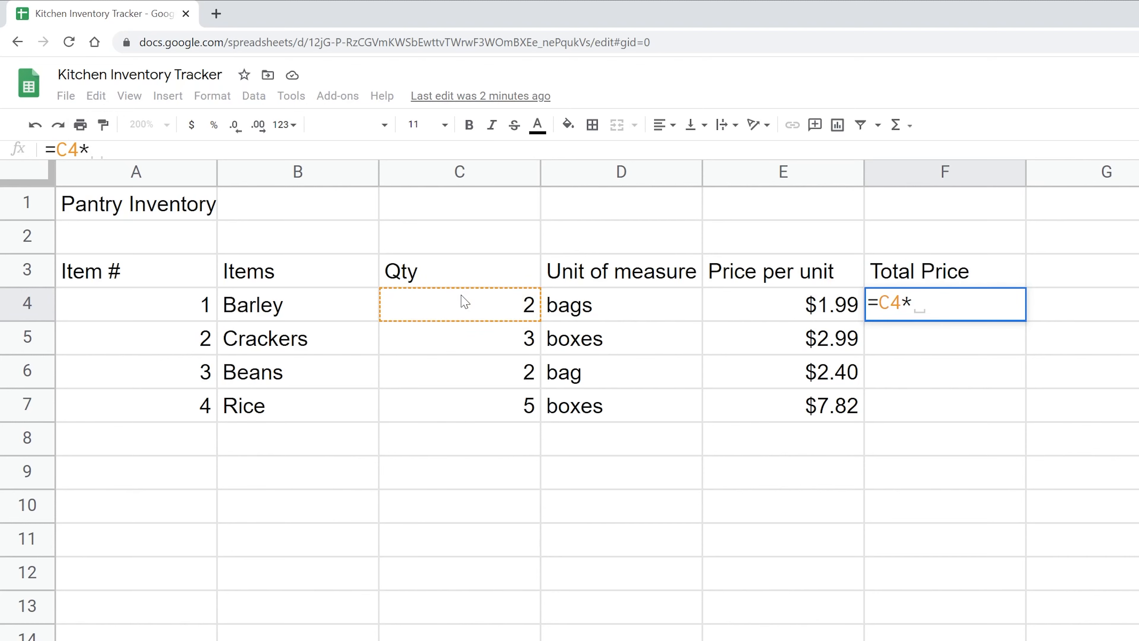
type("E4")
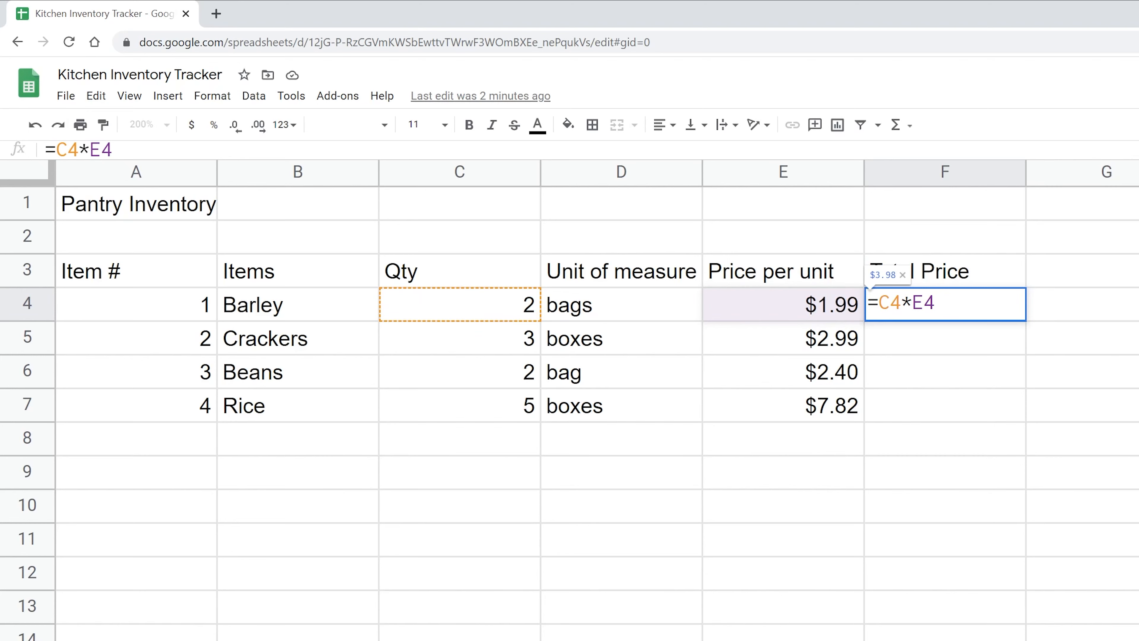
left_click(891, 303)
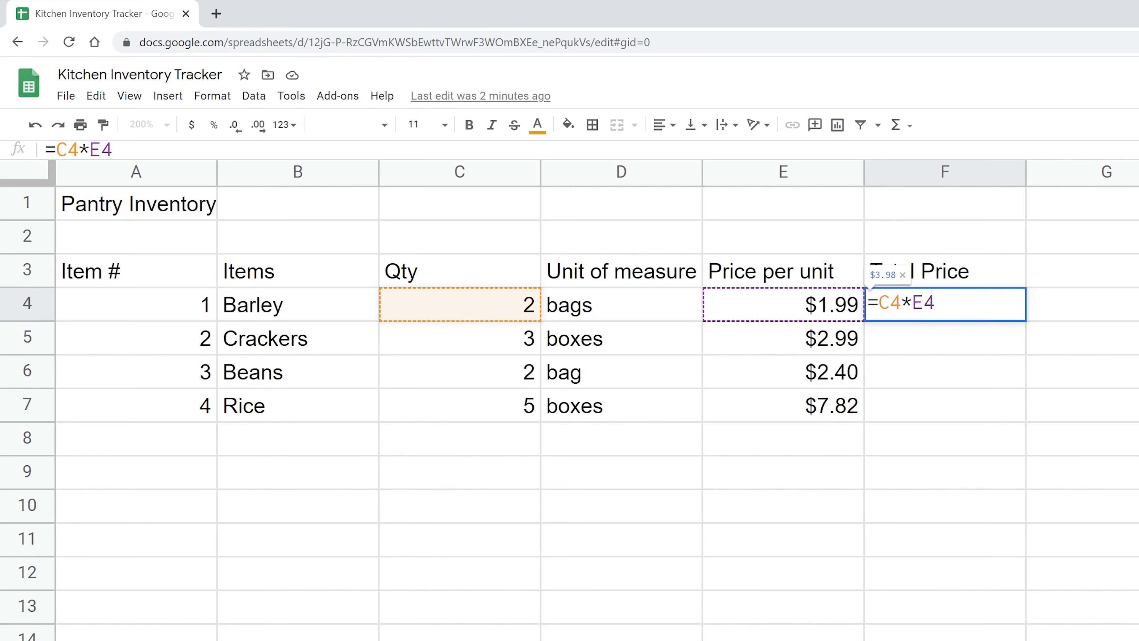
left_click(923, 303)
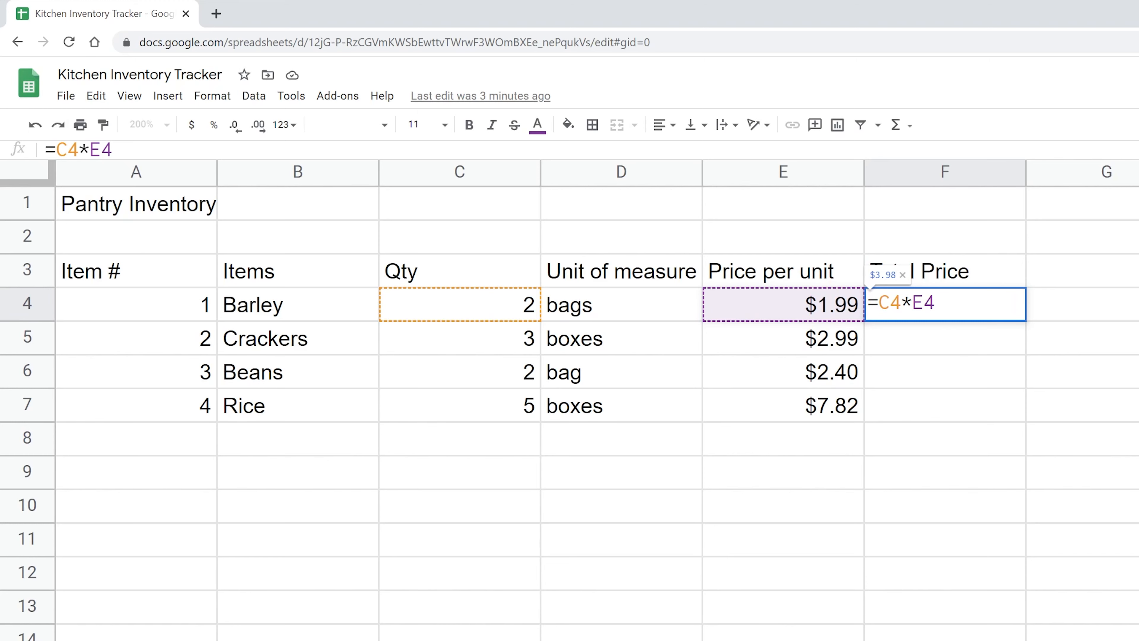
key("Return")
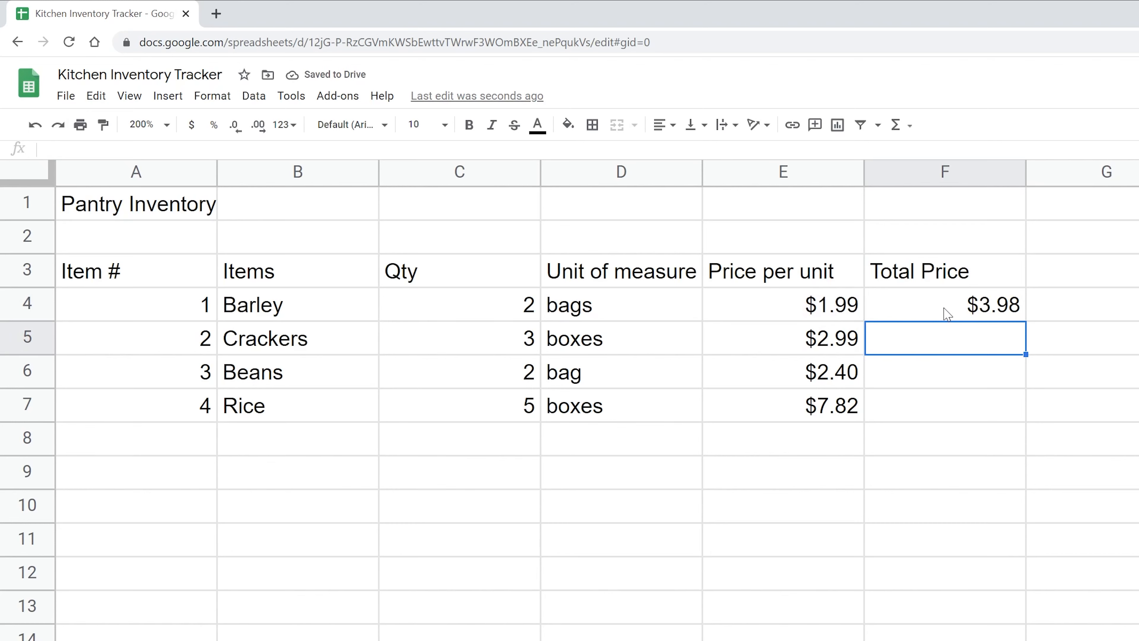
Step: Fill the total price formula from F4 down to F7 and check the copied formulas in F5 and F6
left_click(953, 312)
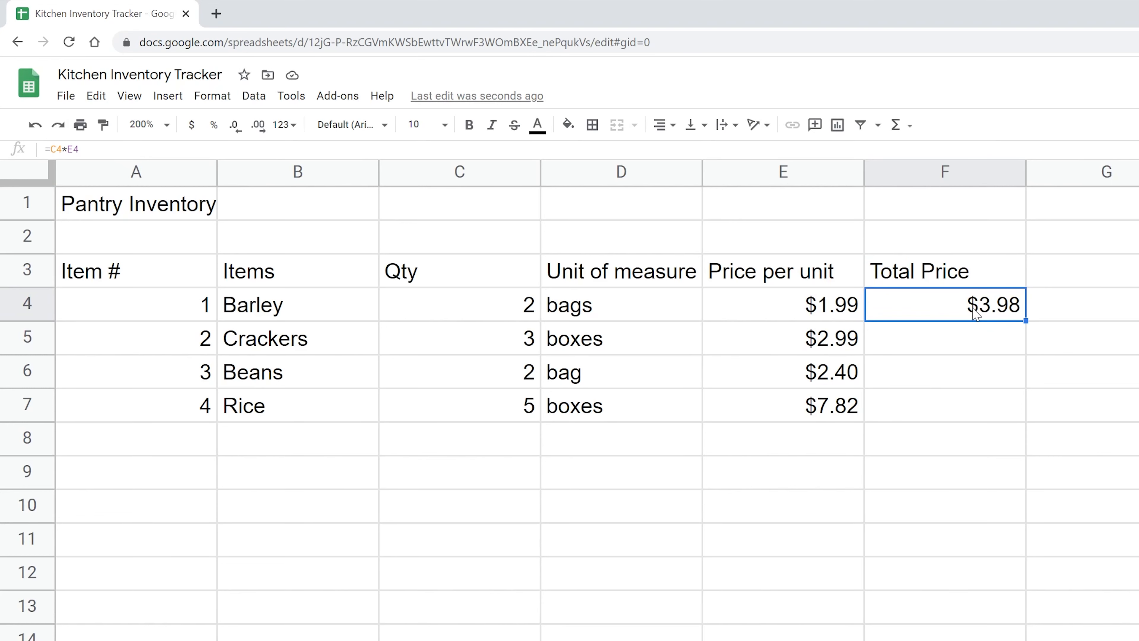
double_click(976, 310)
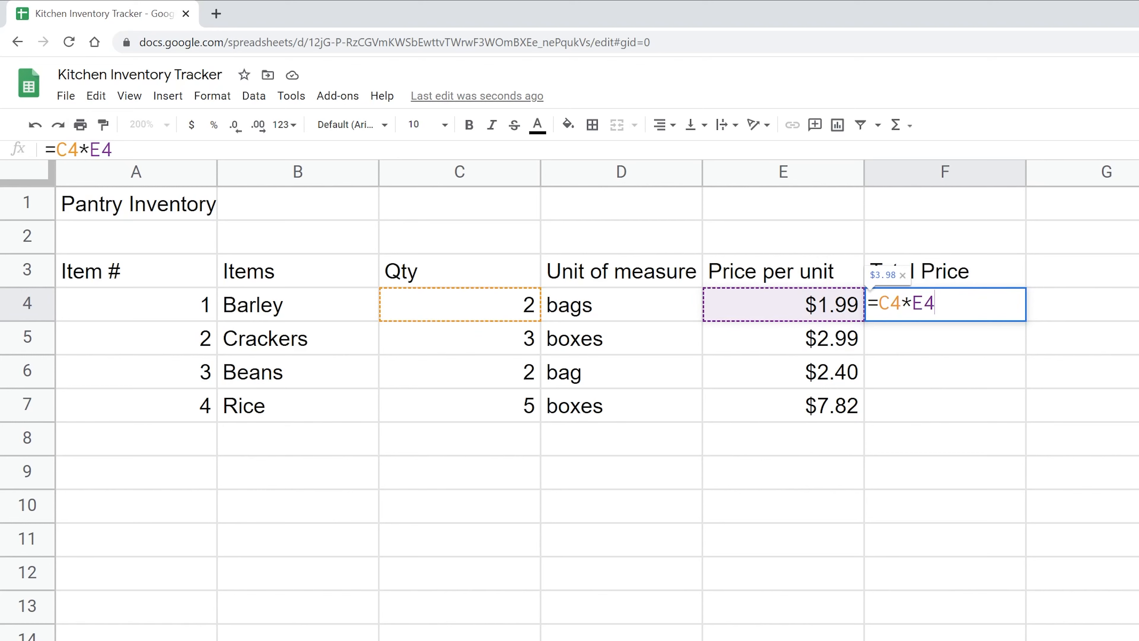
key("Return")
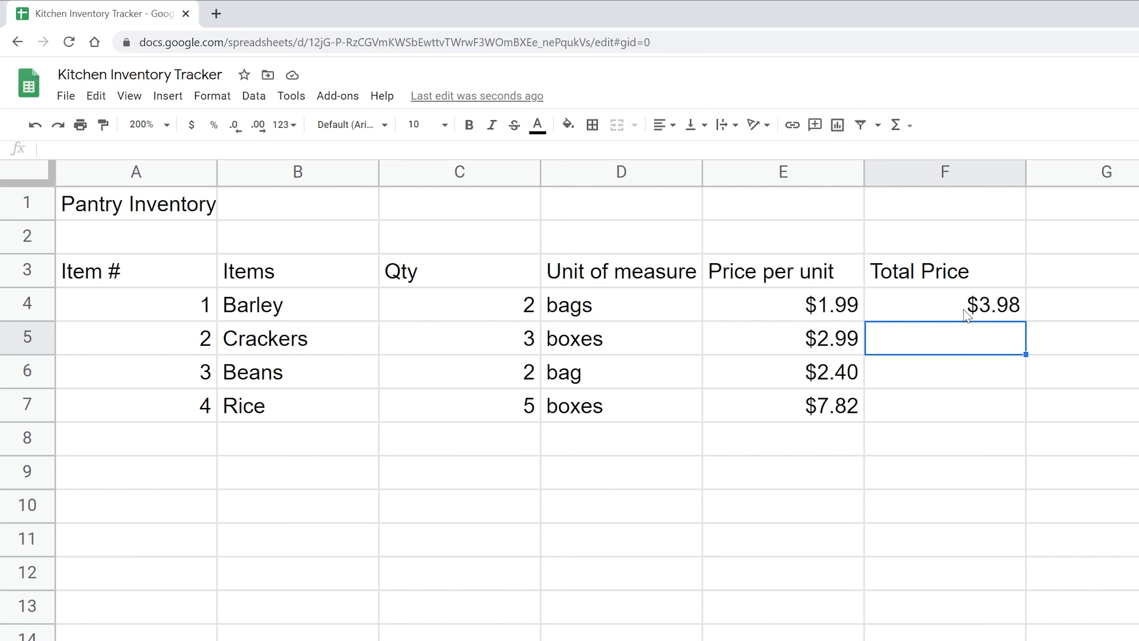
left_click(966, 314)
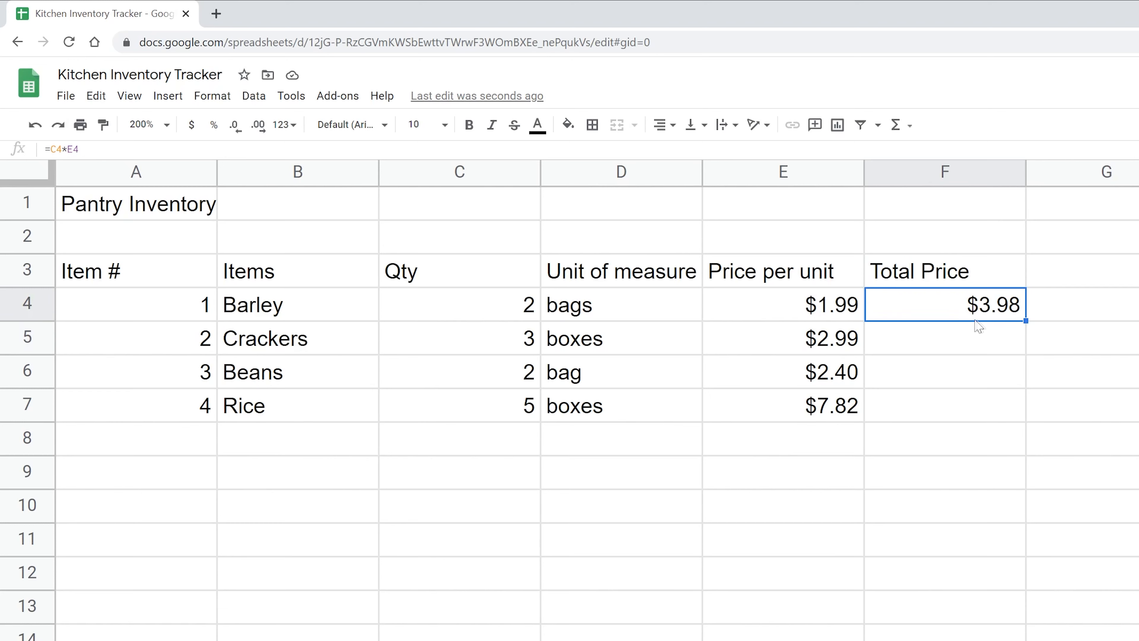
left_click_drag(1026, 321, 1026, 405)
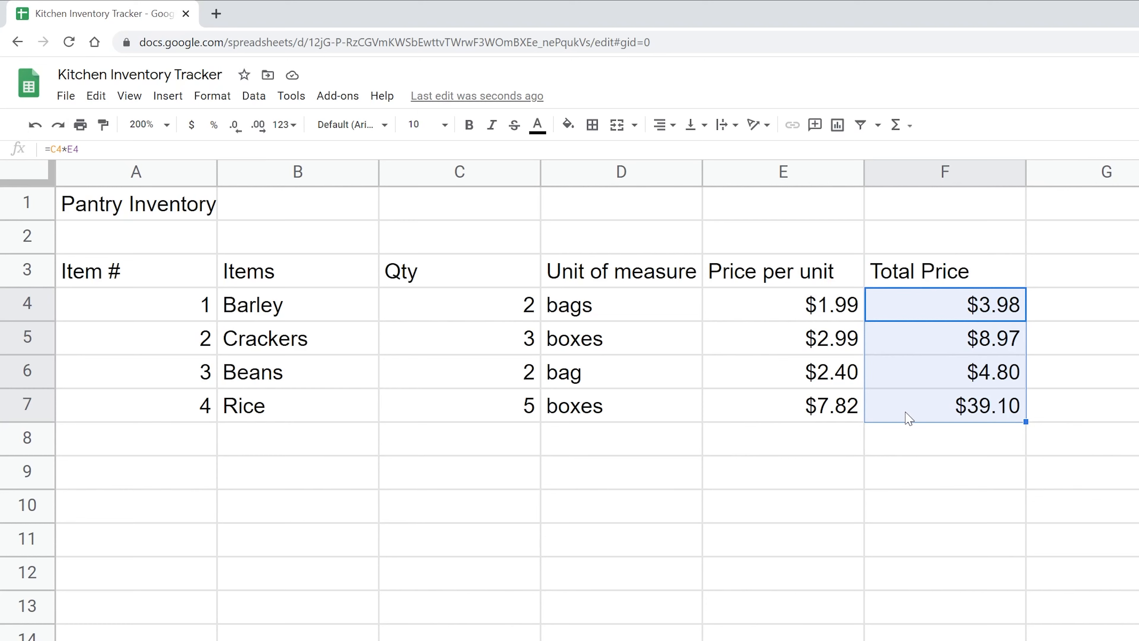
left_click(959, 341)
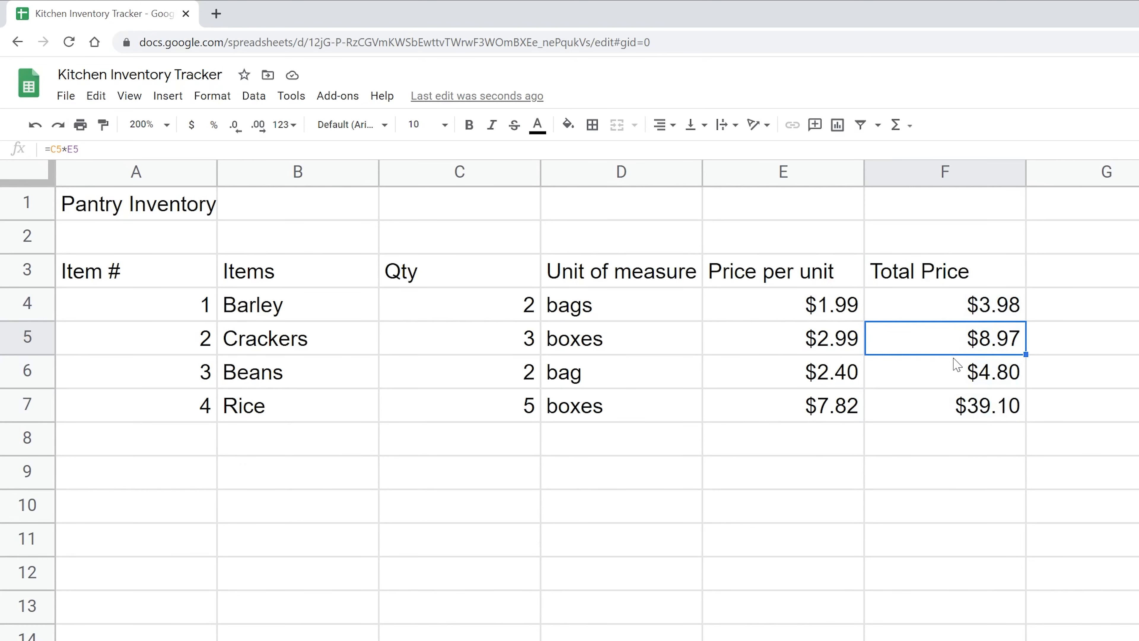
left_click(951, 381)
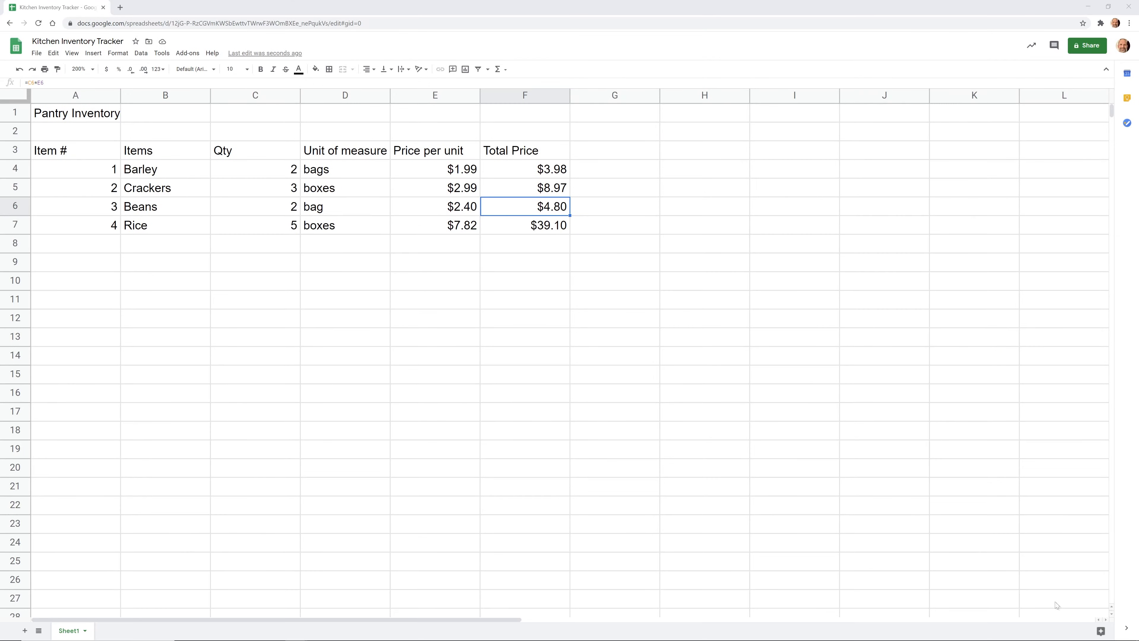
Step: Insert the suggested Qty pie chart from Explore and place it just below the inventory table
left_click(1097, 632)
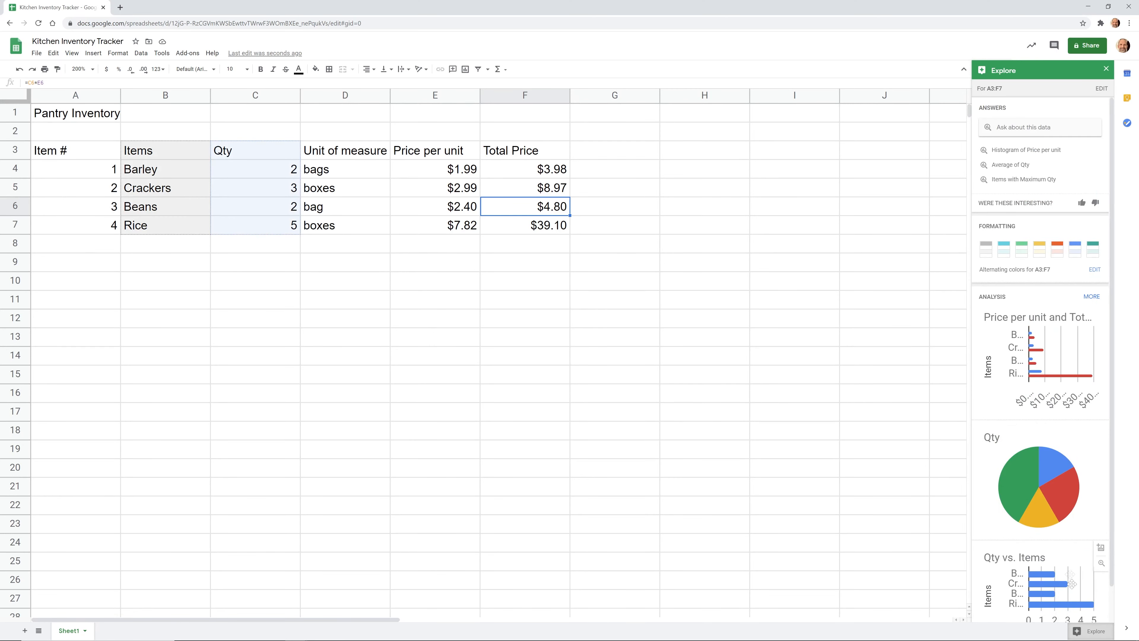
mouse_move(1057, 506)
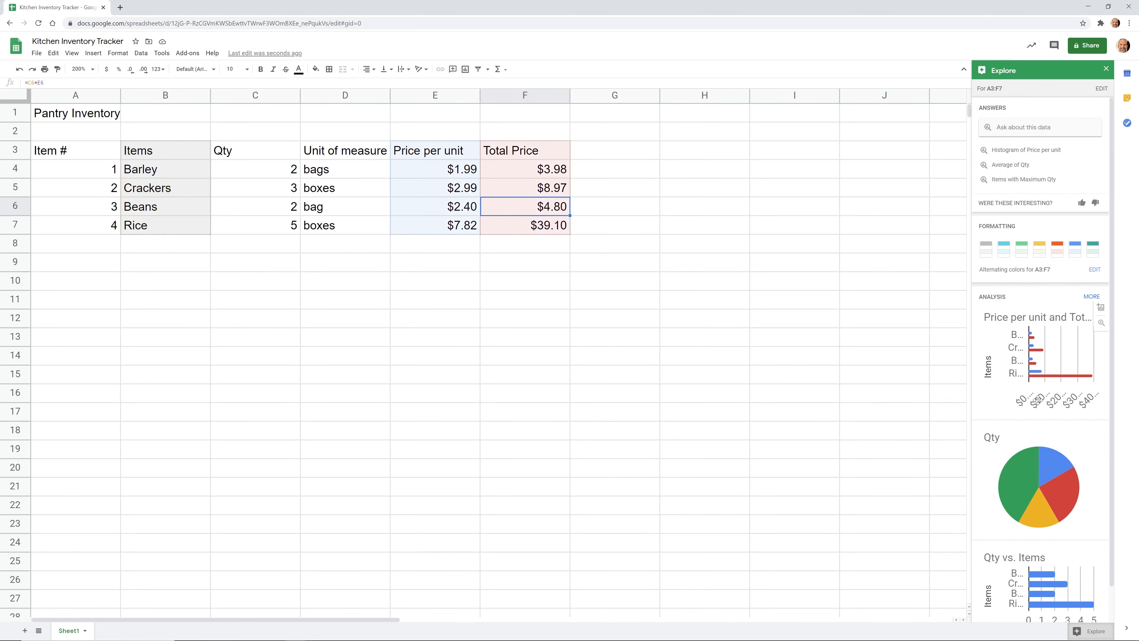
mouse_move(1030, 377)
mouse_move(1028, 461)
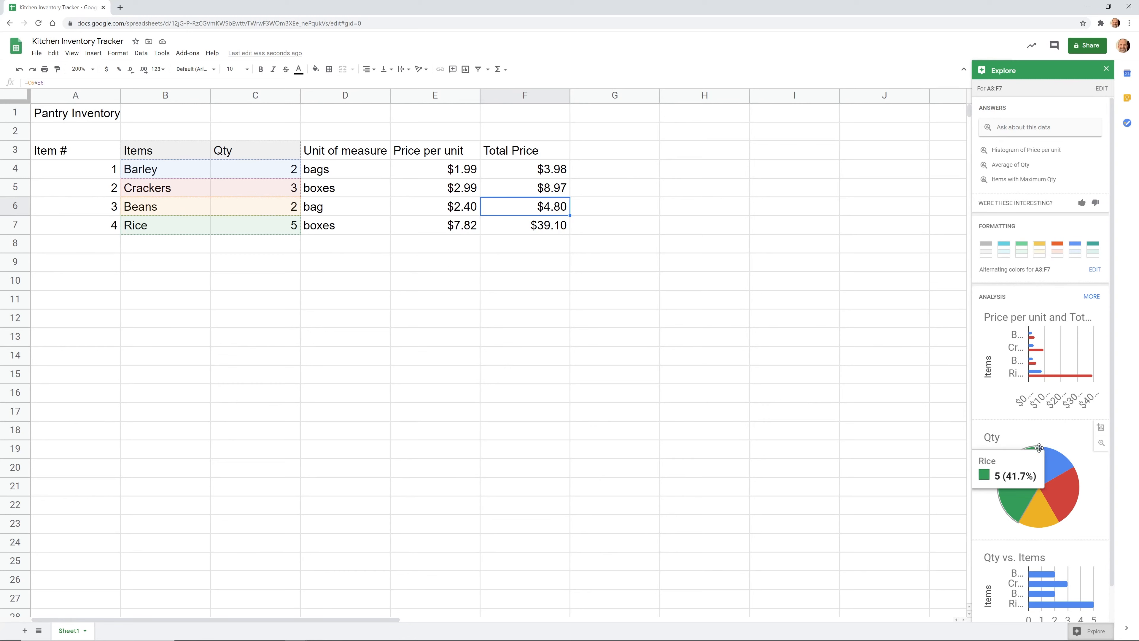
left_click_drag(1039, 447, 406, 312)
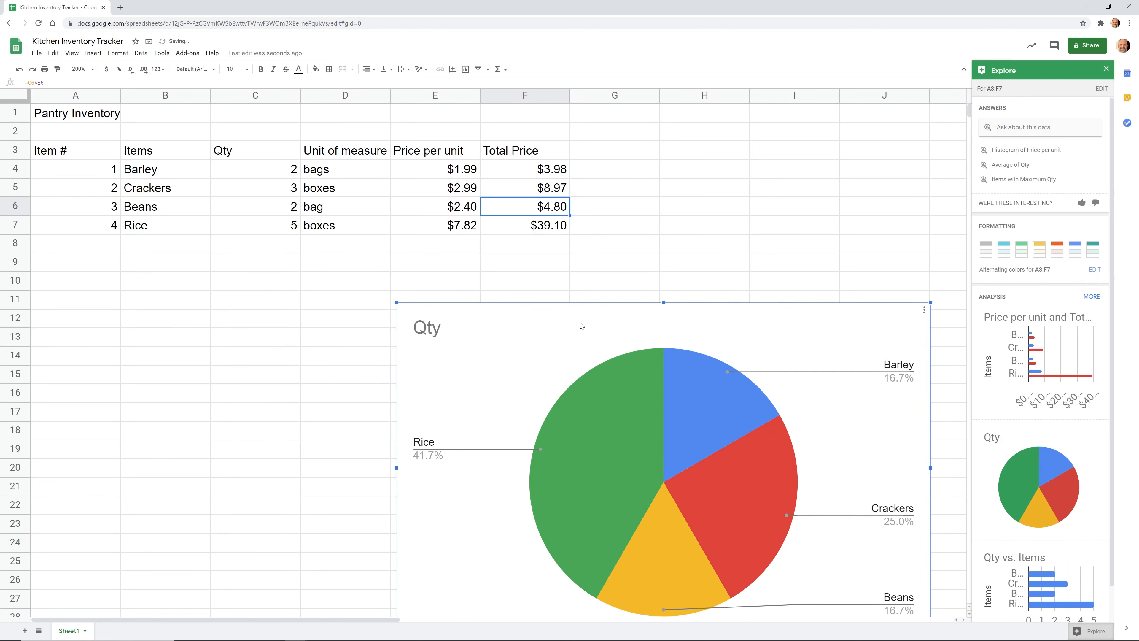
left_click_drag(581, 326, 495, 273)
mouse_move(554, 405)
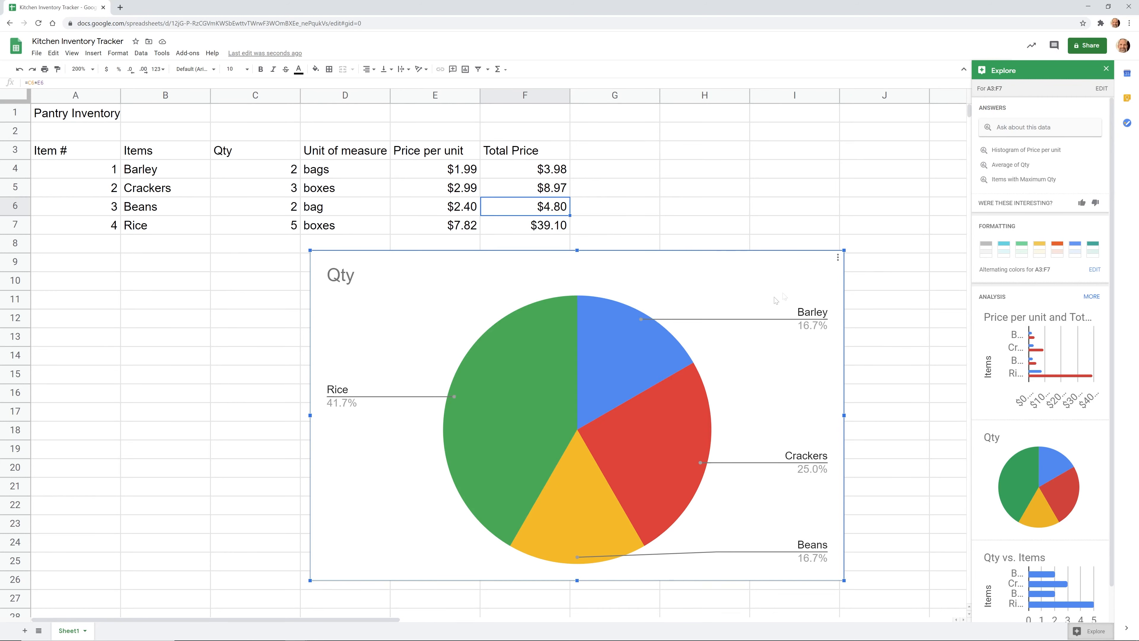
Step: Delete the Qty pie chart and close Explore
left_click(838, 259)
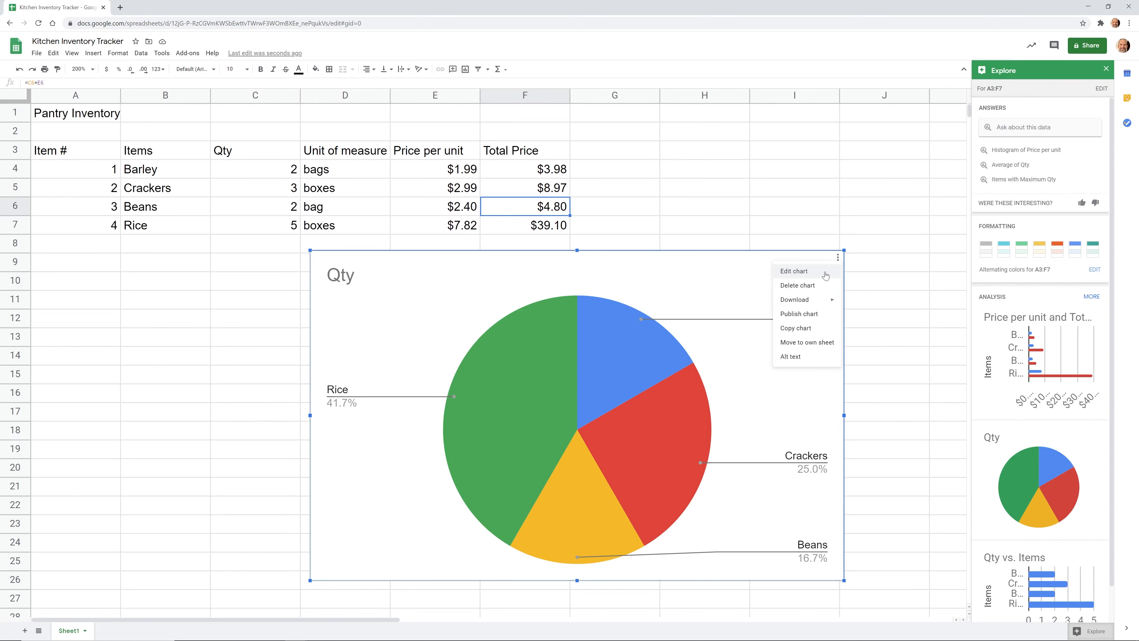
left_click(845, 256)
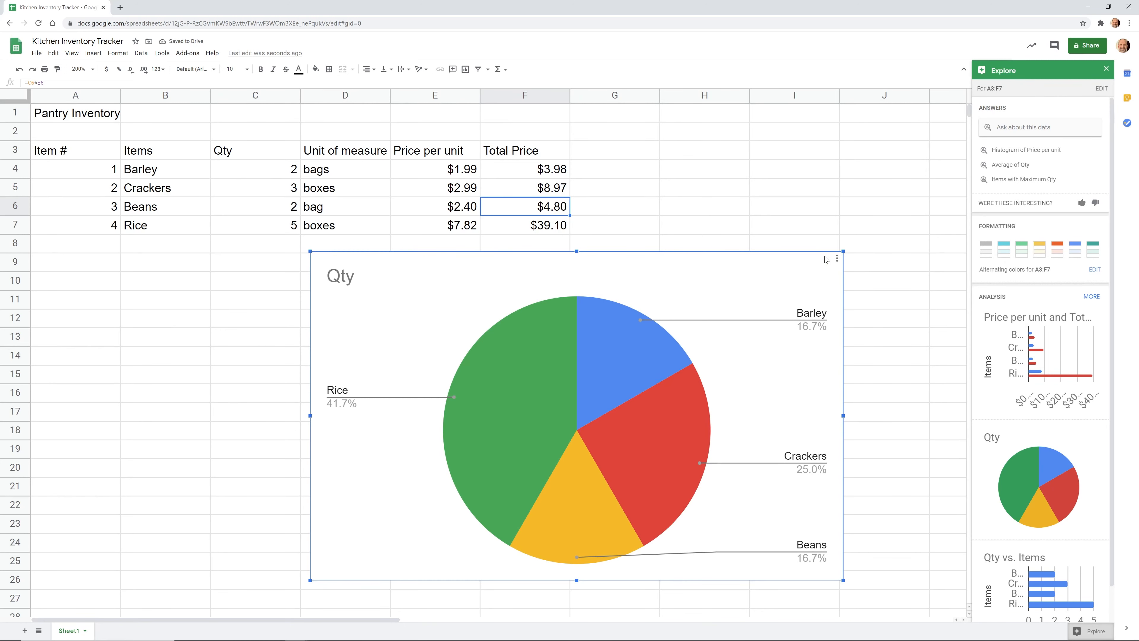
left_click(836, 258)
left_click(821, 286)
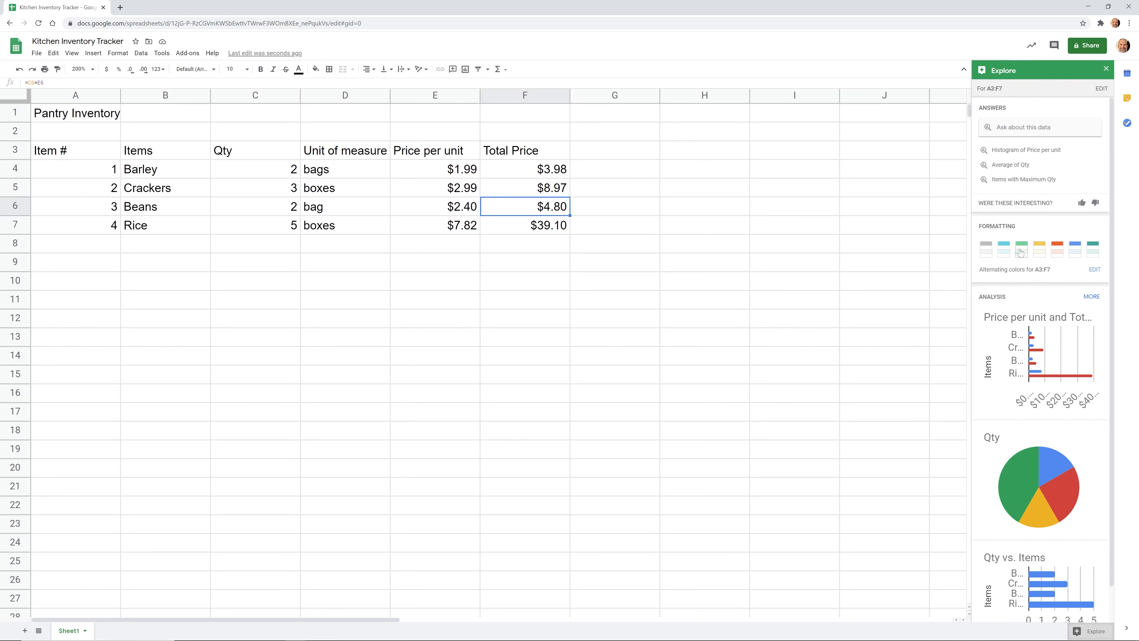
left_click(1106, 70)
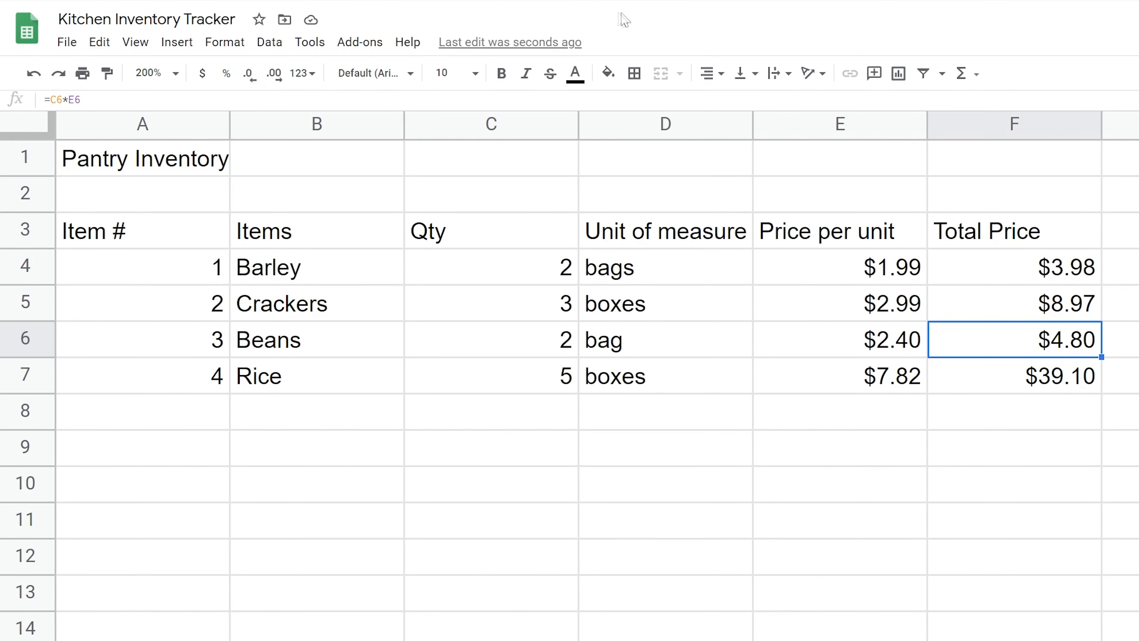
Step: Set up alternating colors for the table A3:F7 with the orange default style, including a header and footer
left_click(240, 54)
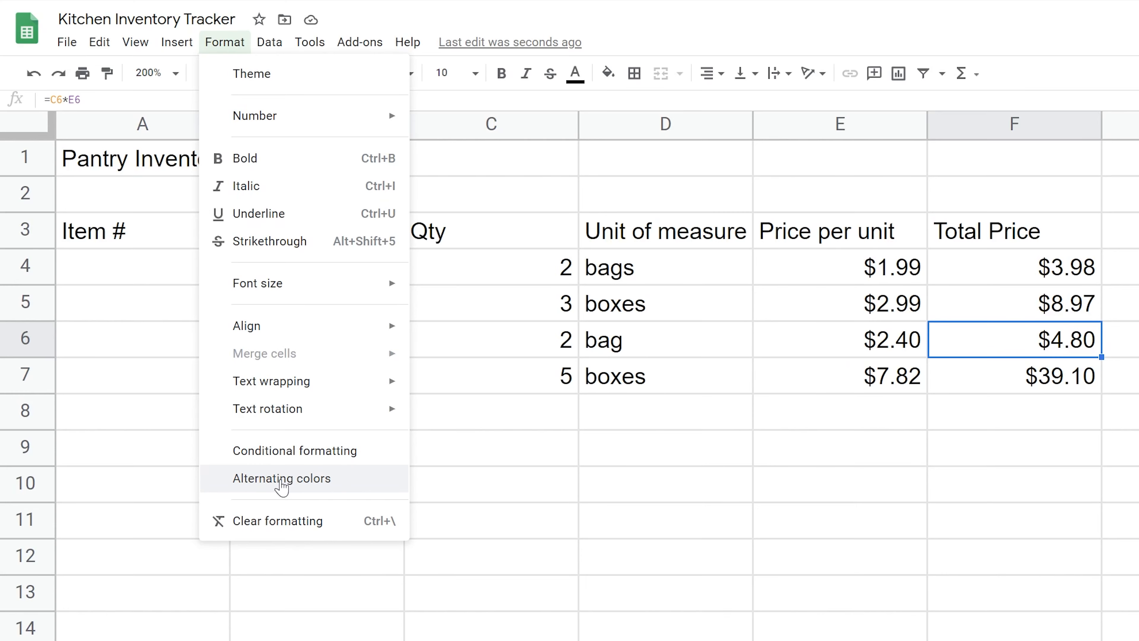
left_click(281, 478)
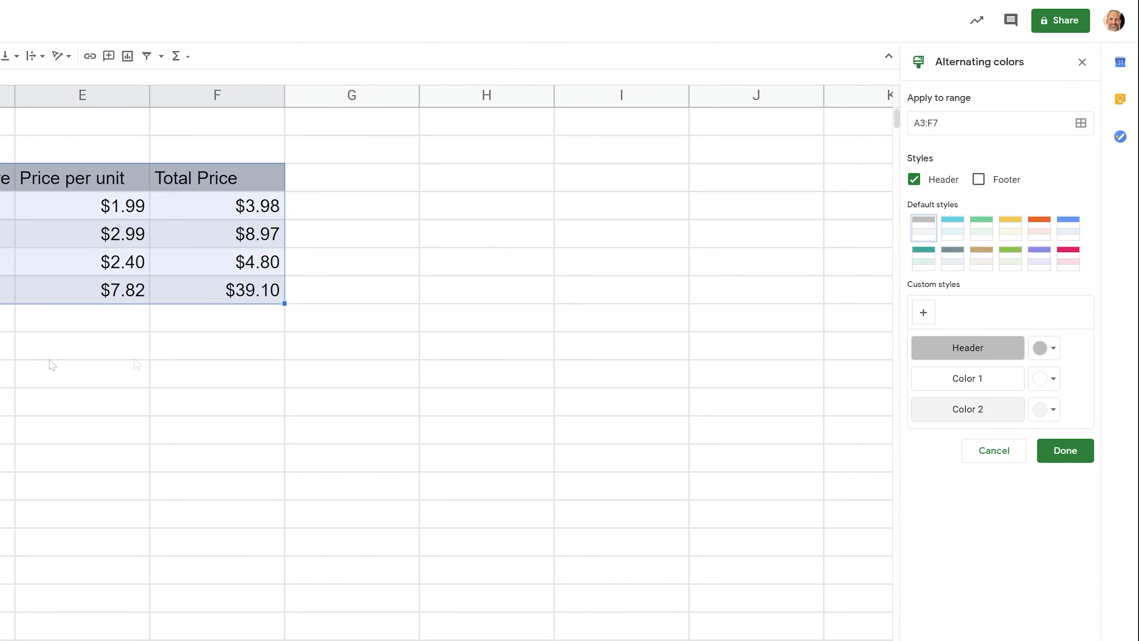
left_click(1040, 232)
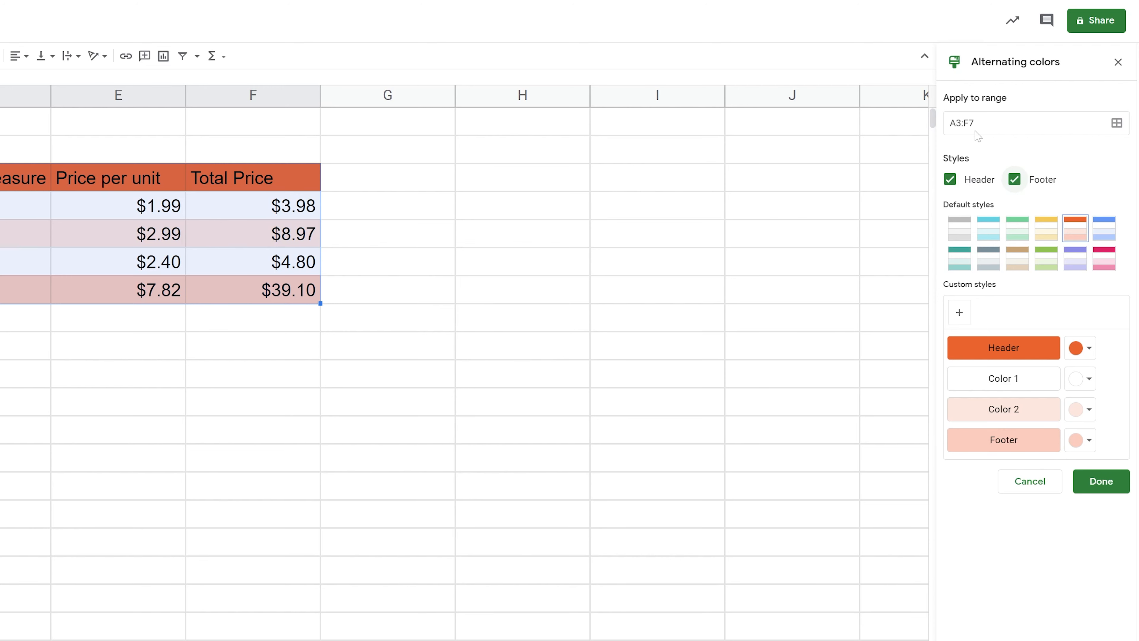
Step: Extend the alternating colors range to A3:F8 and apply the formatting
left_click(969, 123)
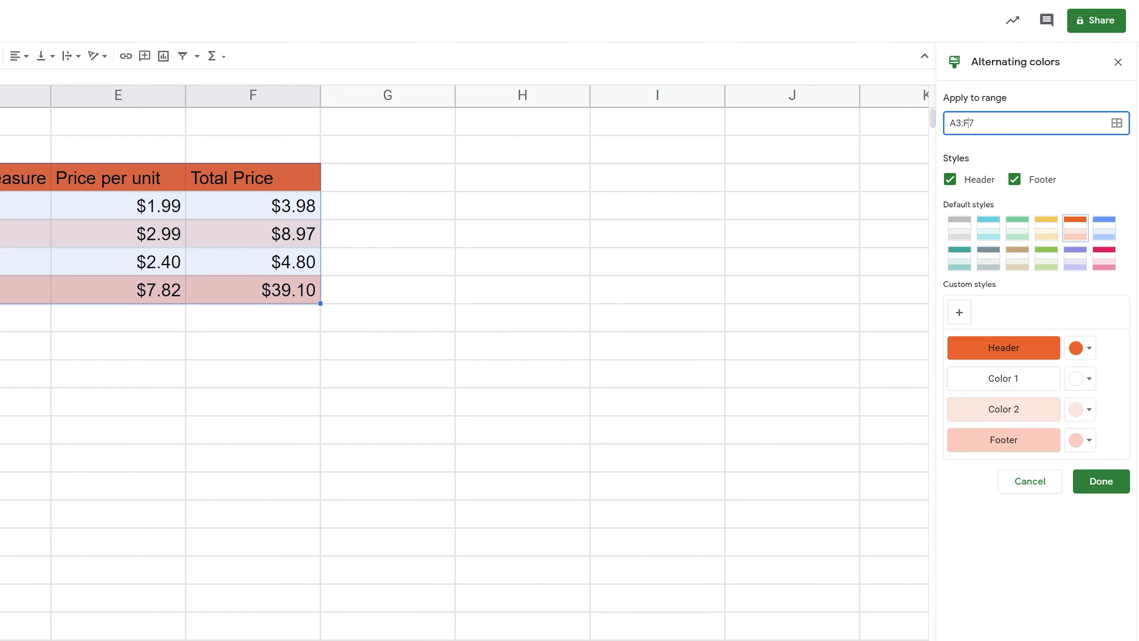
key("shift+End")
type("8")
left_click(1004, 146)
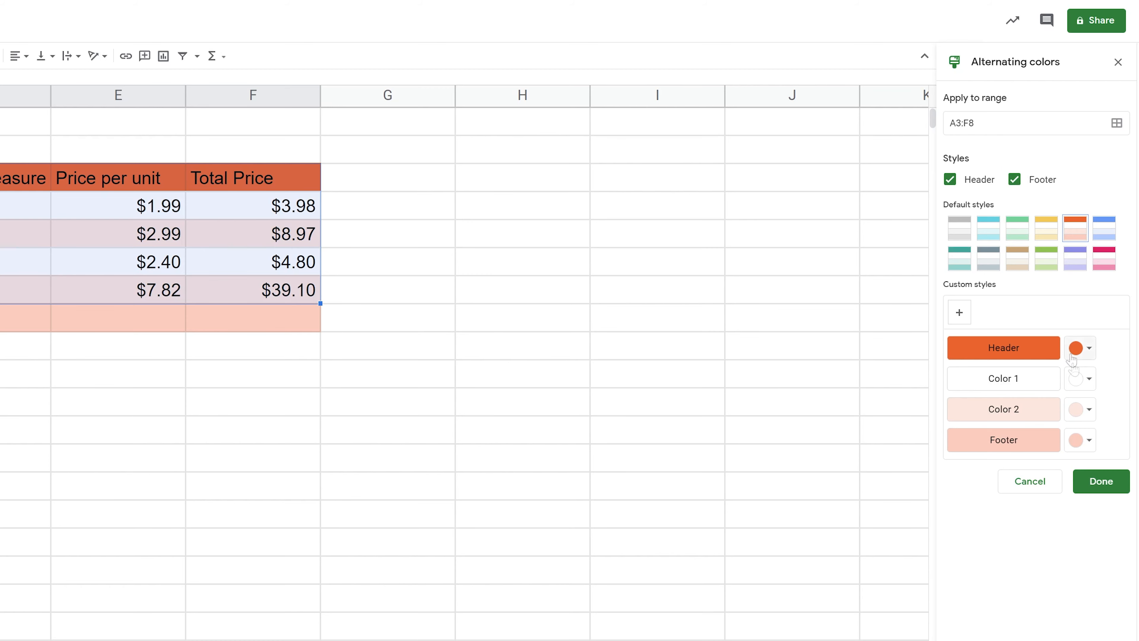
left_click(1101, 481)
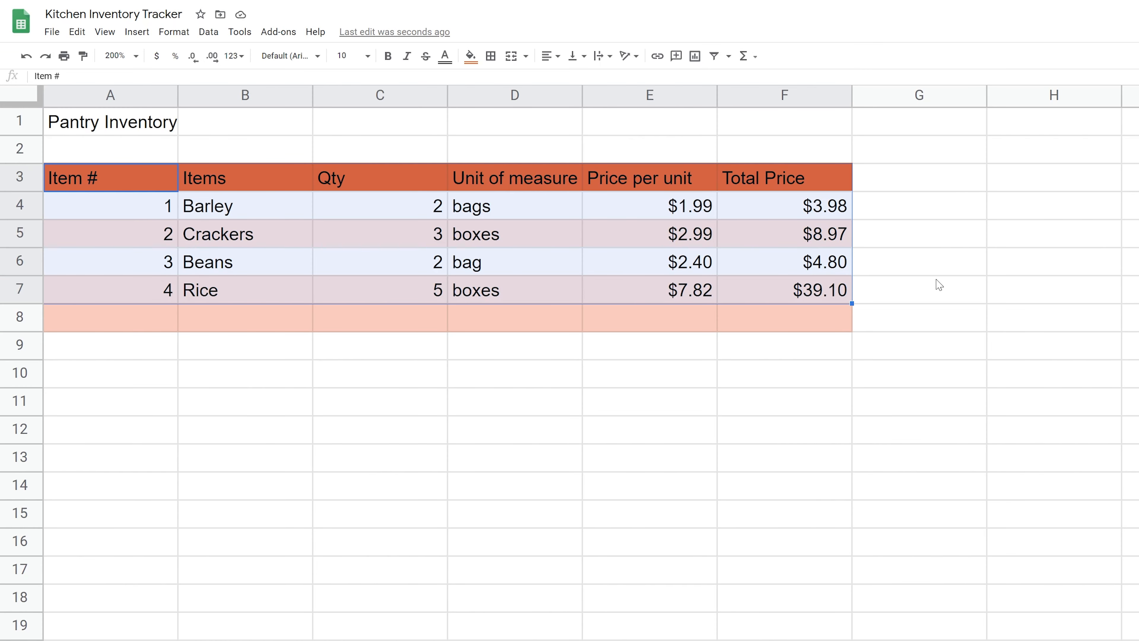
left_click(941, 284)
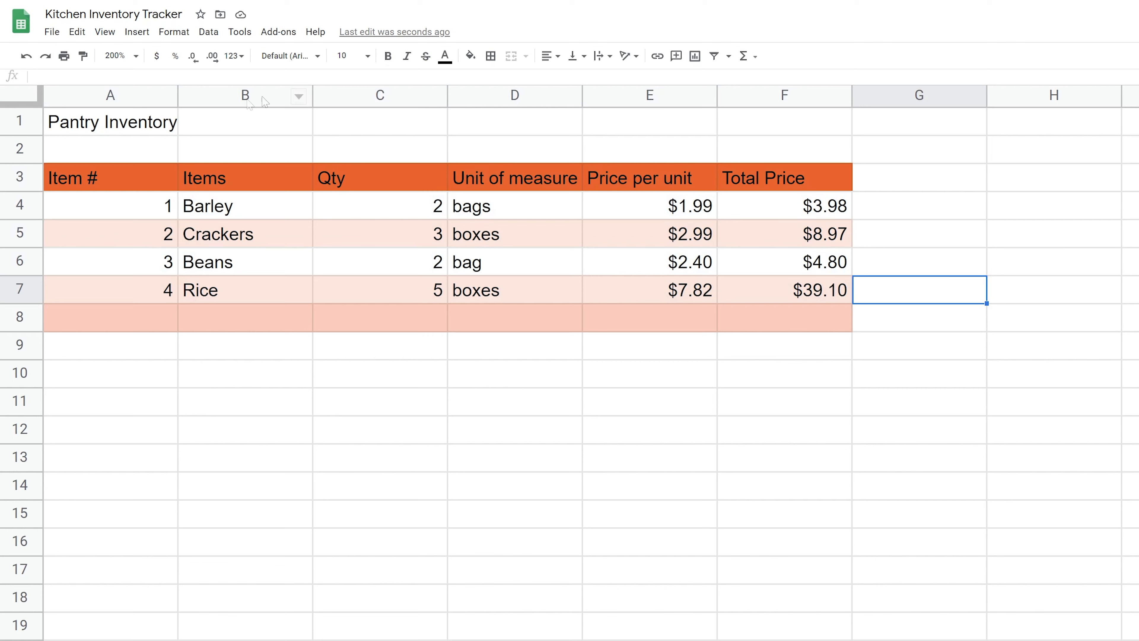
Step: Auto-fit the widths of columns A to F to their contents
left_click_drag(130, 101, 753, 100)
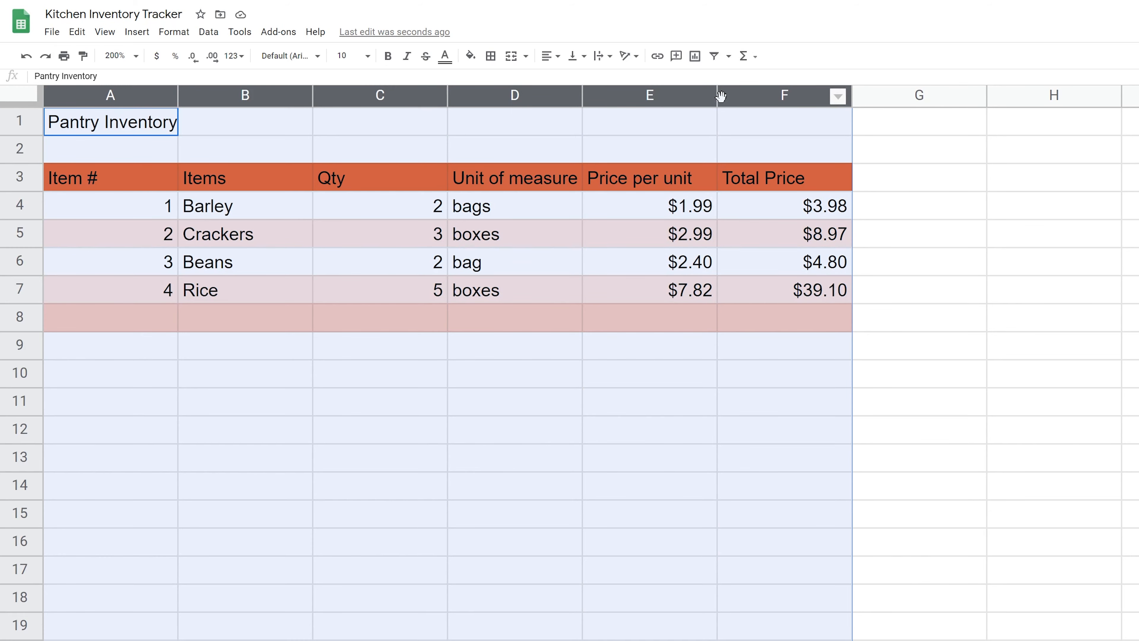
double_click(716, 98)
left_click(416, 179)
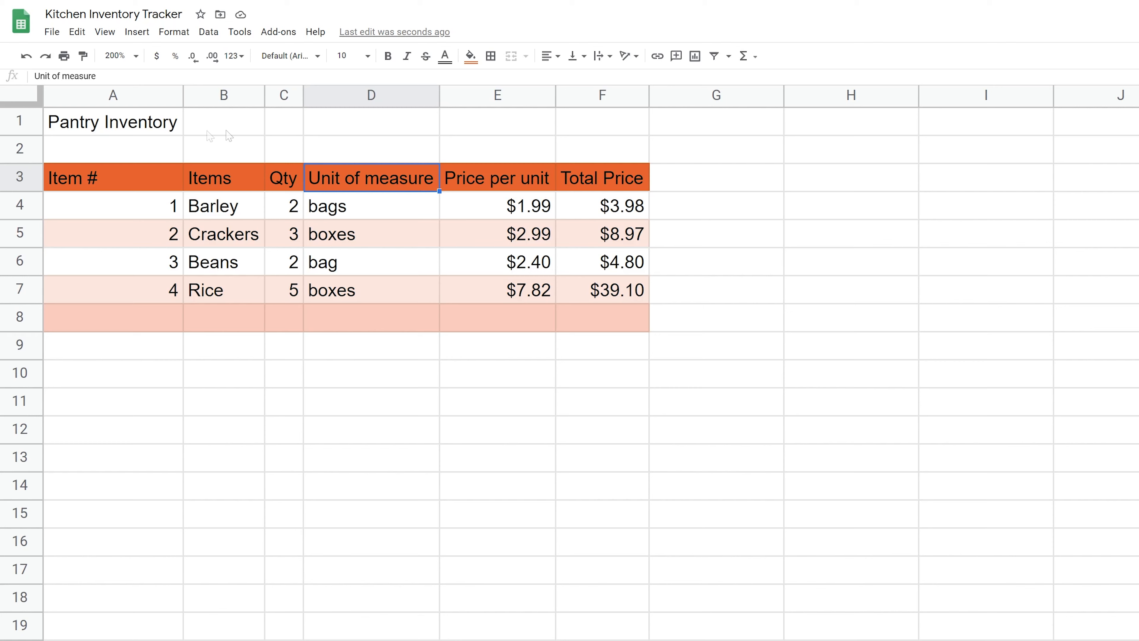
left_click(167, 131)
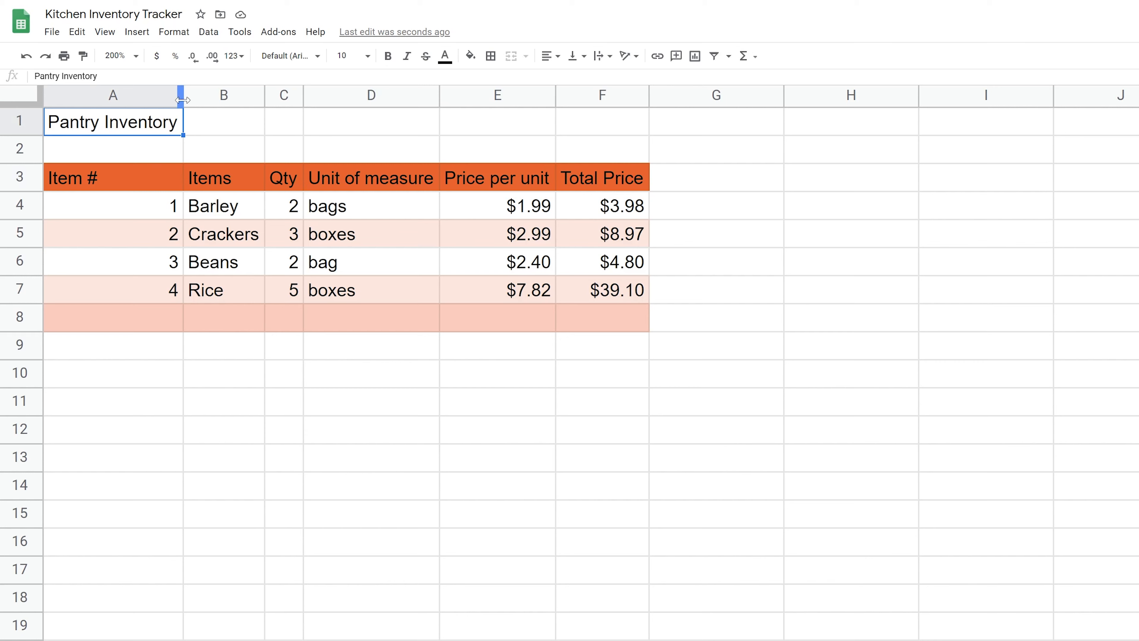
Step: Narrow column A to about the width of the Item # heading and make header row 3 about twice as tall
left_click_drag(180, 101, 118, 127)
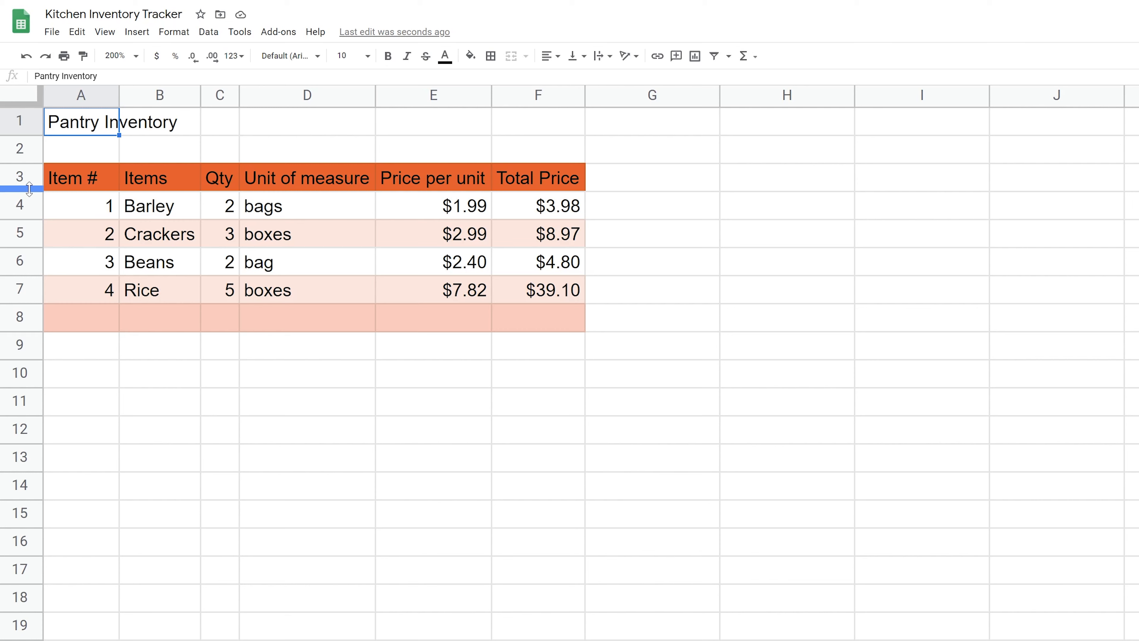
left_click_drag(29, 188, 26, 220)
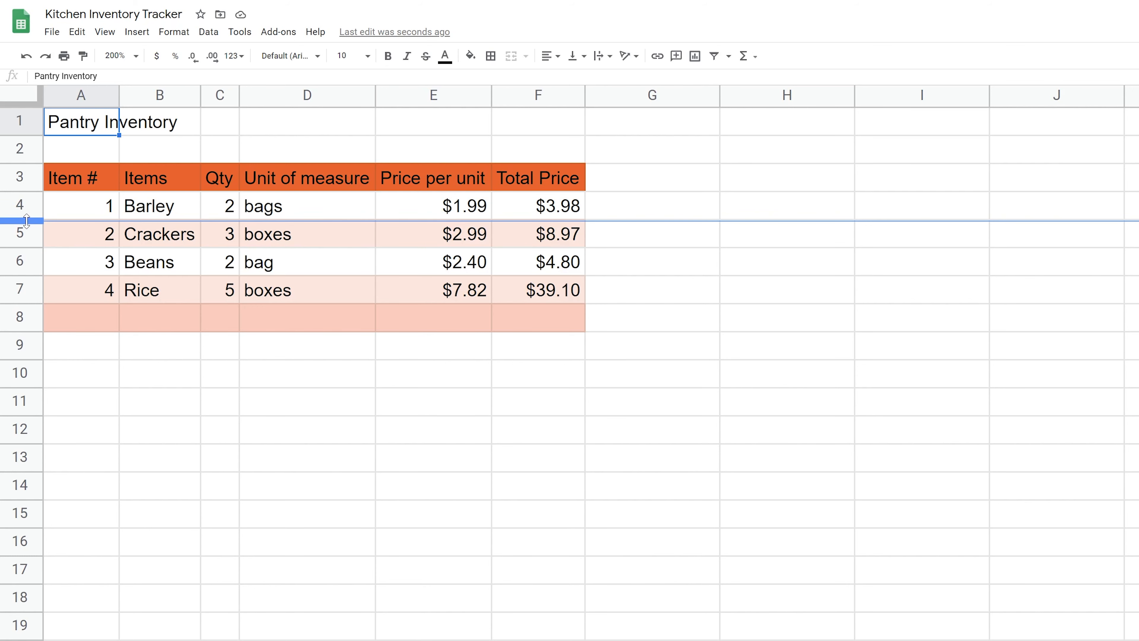
left_click_drag(26, 221, 26, 221)
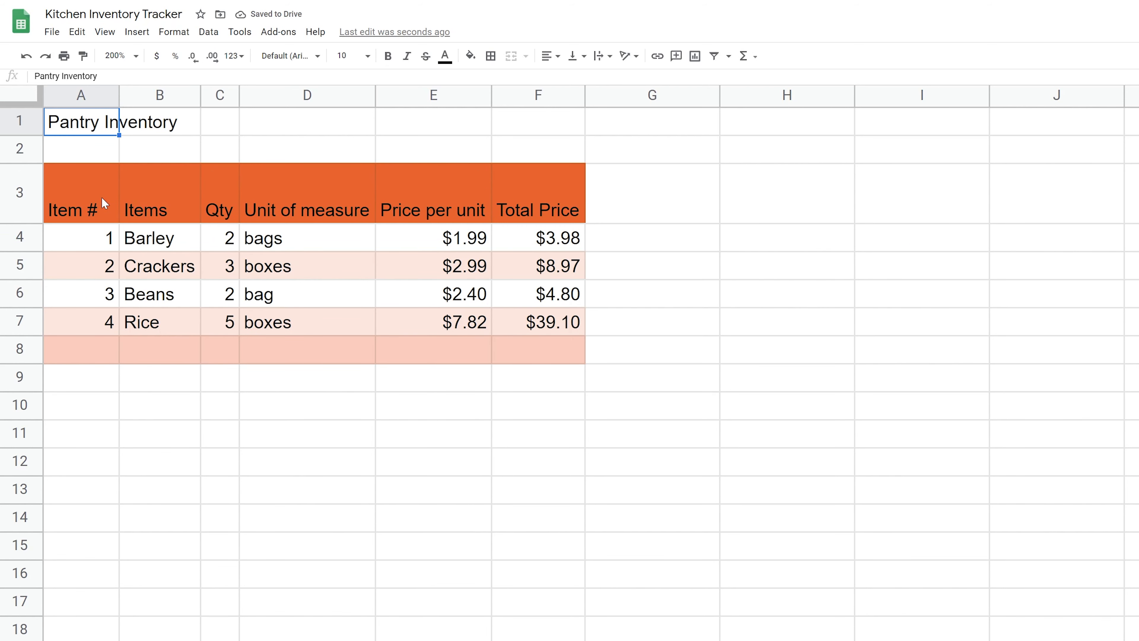
Step: Wrap the text in header cells A3:F3 and narrow columns D and E so their headings break onto two lines
left_click_drag(101, 197, 501, 199)
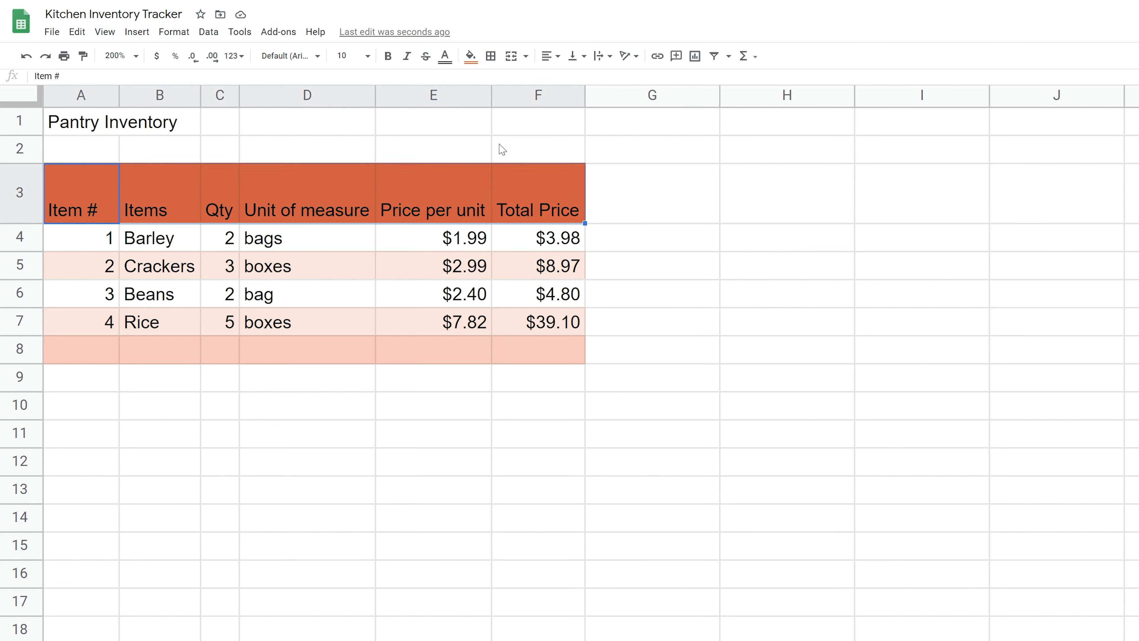
left_click(609, 61)
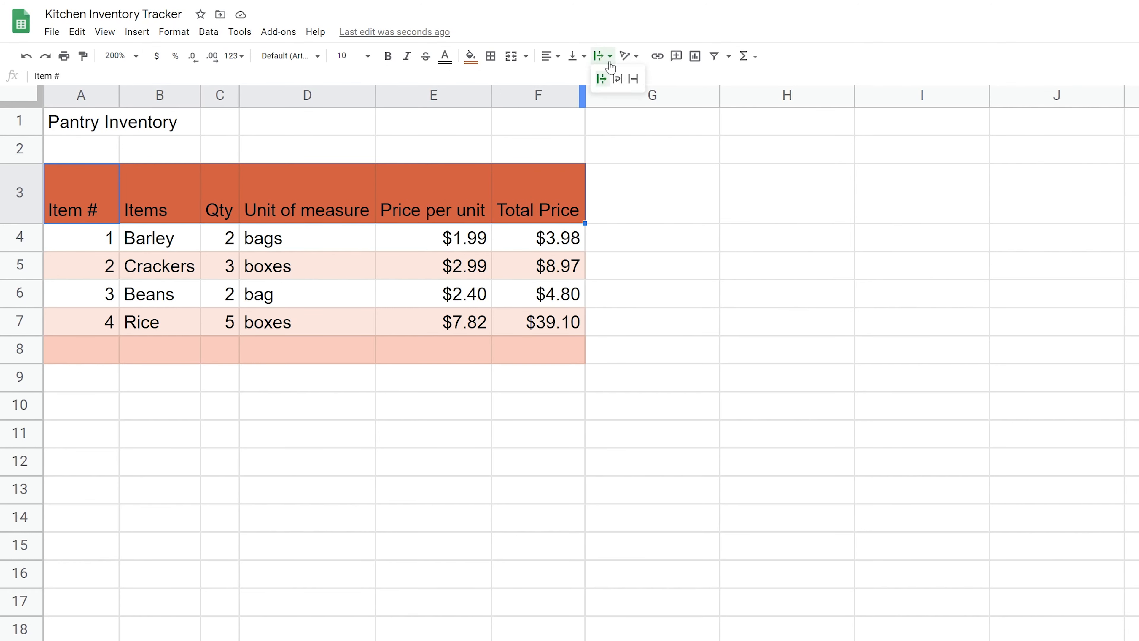
left_click(618, 81)
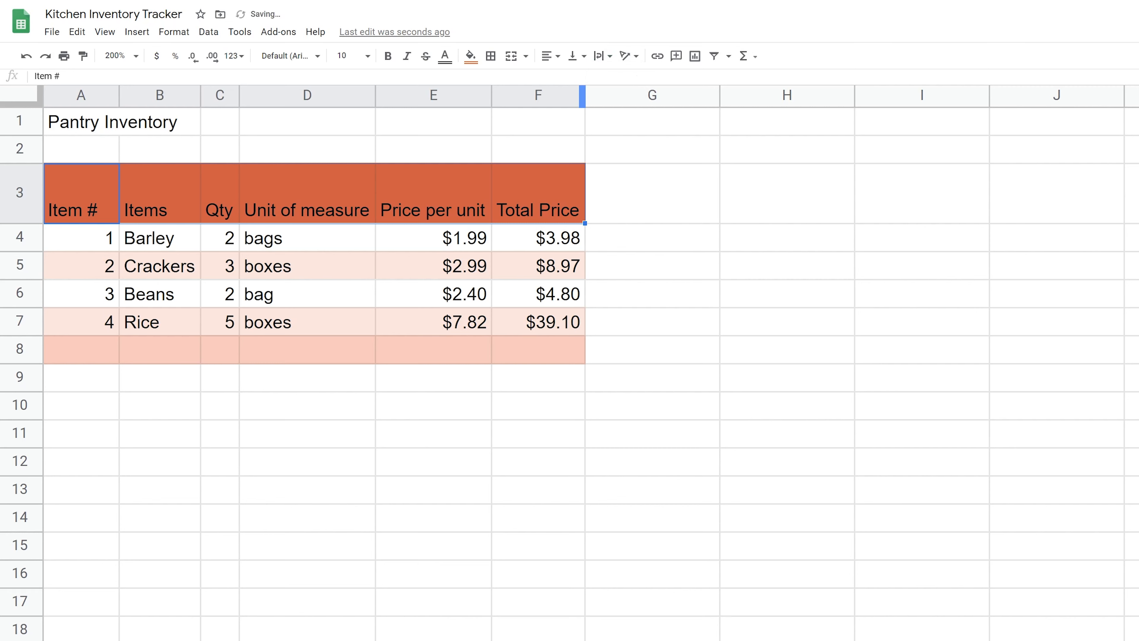
left_click(352, 158)
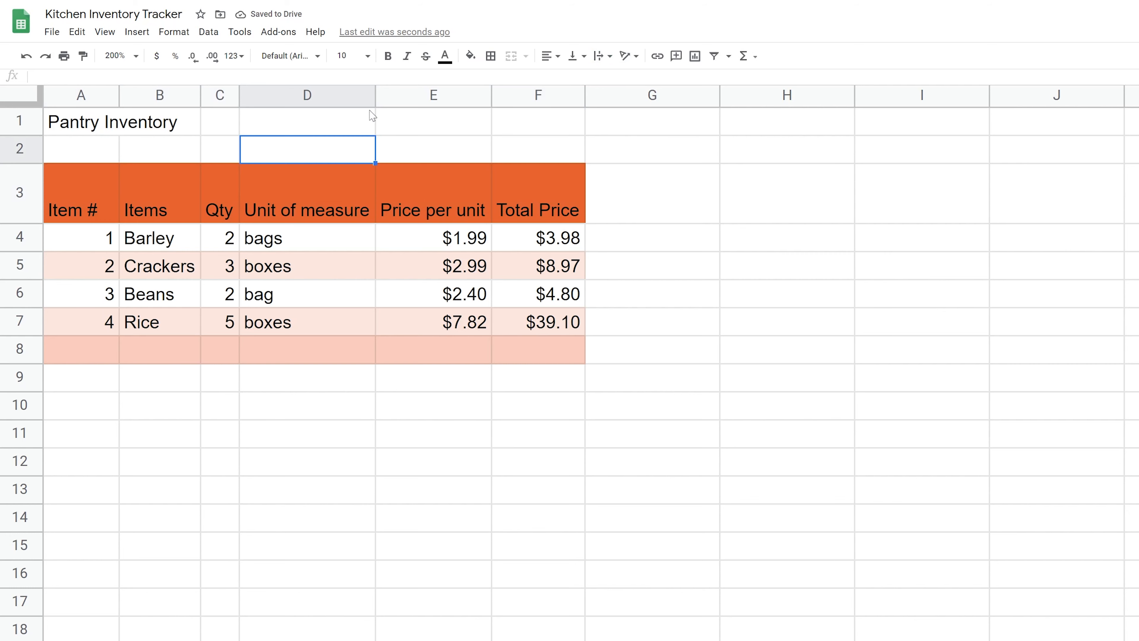
left_click_drag(373, 111, 324, 120)
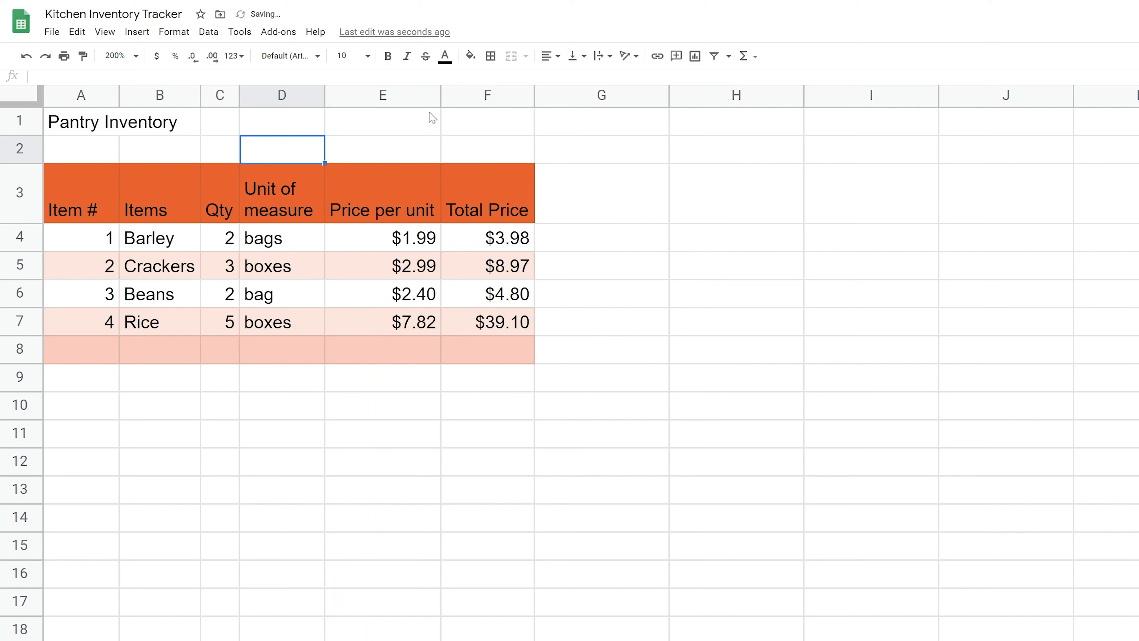
left_click_drag(439, 97, 401, 97)
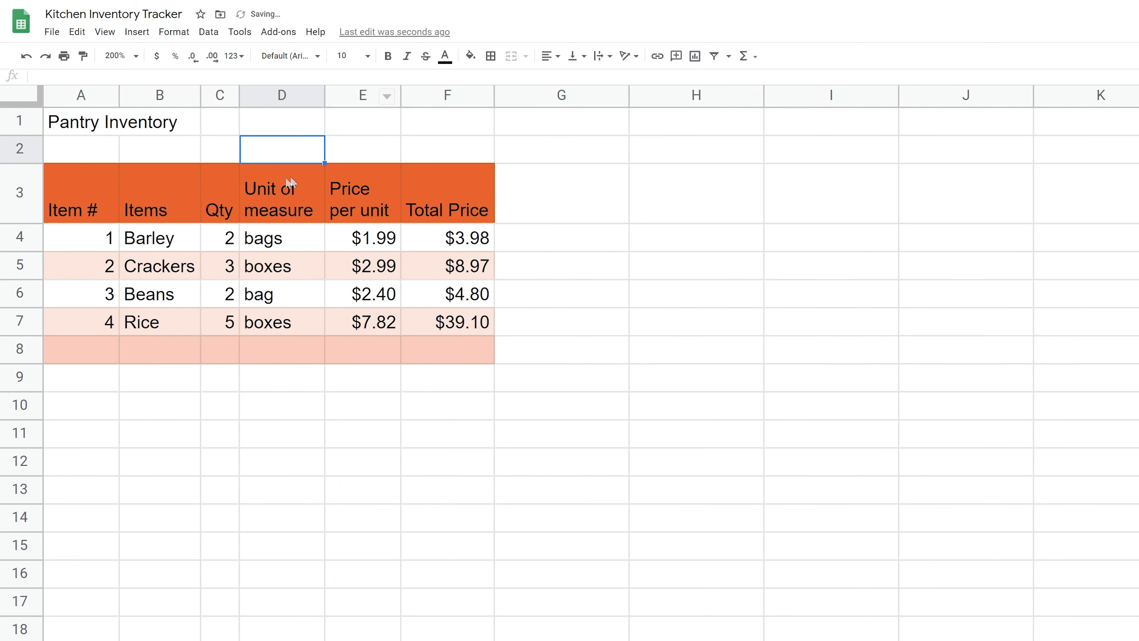
Step: Make header cells A3:F3 bold and centred, and widen column C so the Qty heading fits on one line
left_click_drag(71, 202, 407, 183)
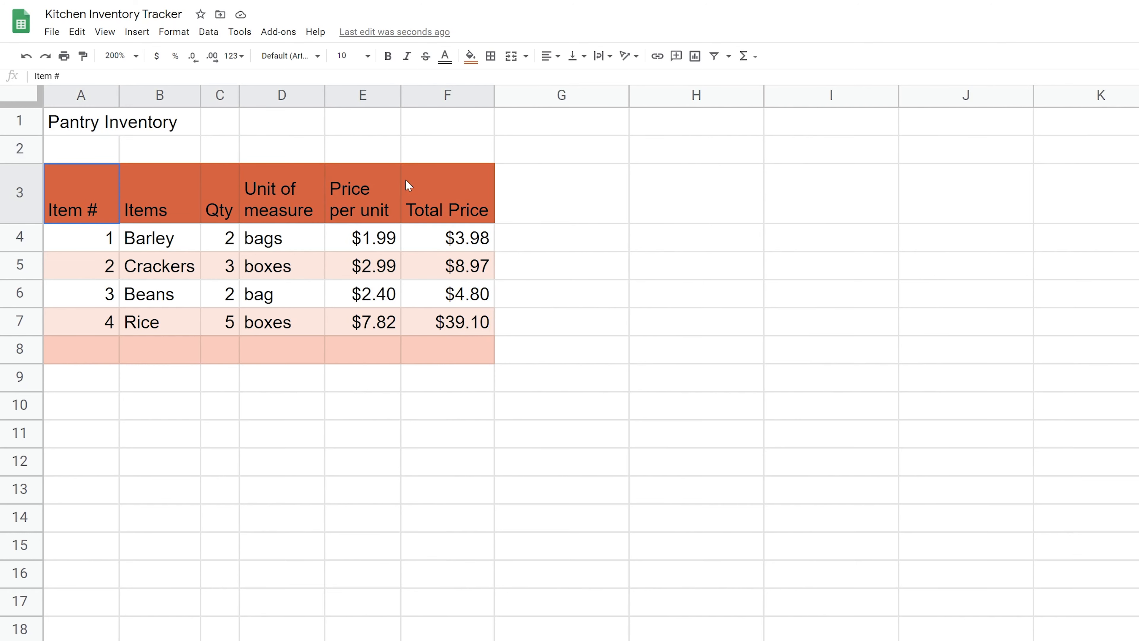
left_click(388, 56)
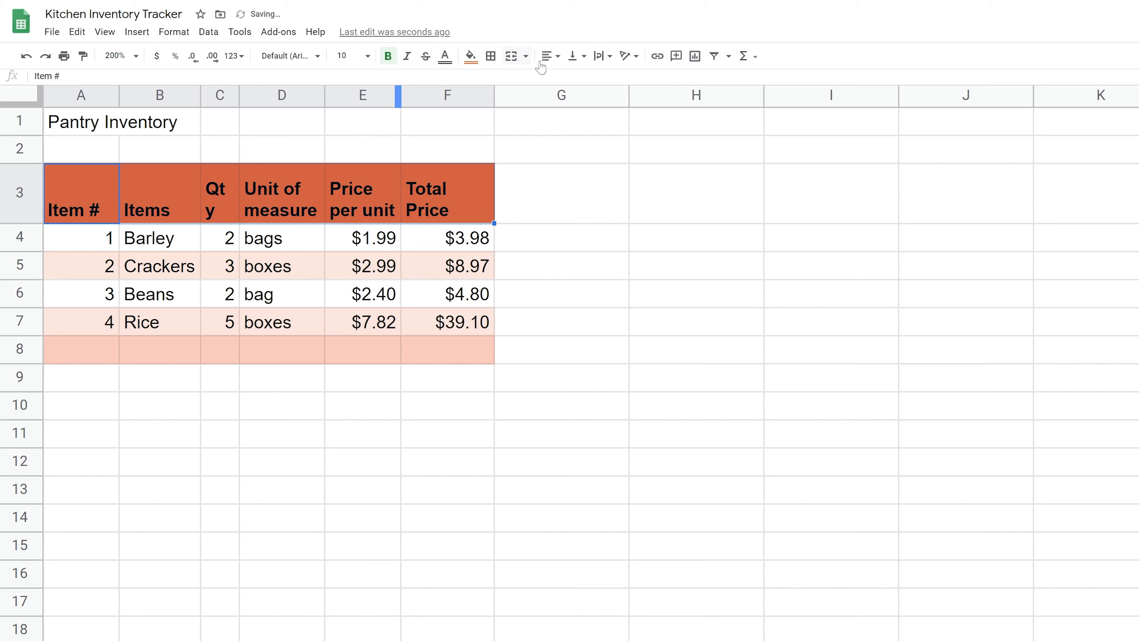
left_click(550, 56)
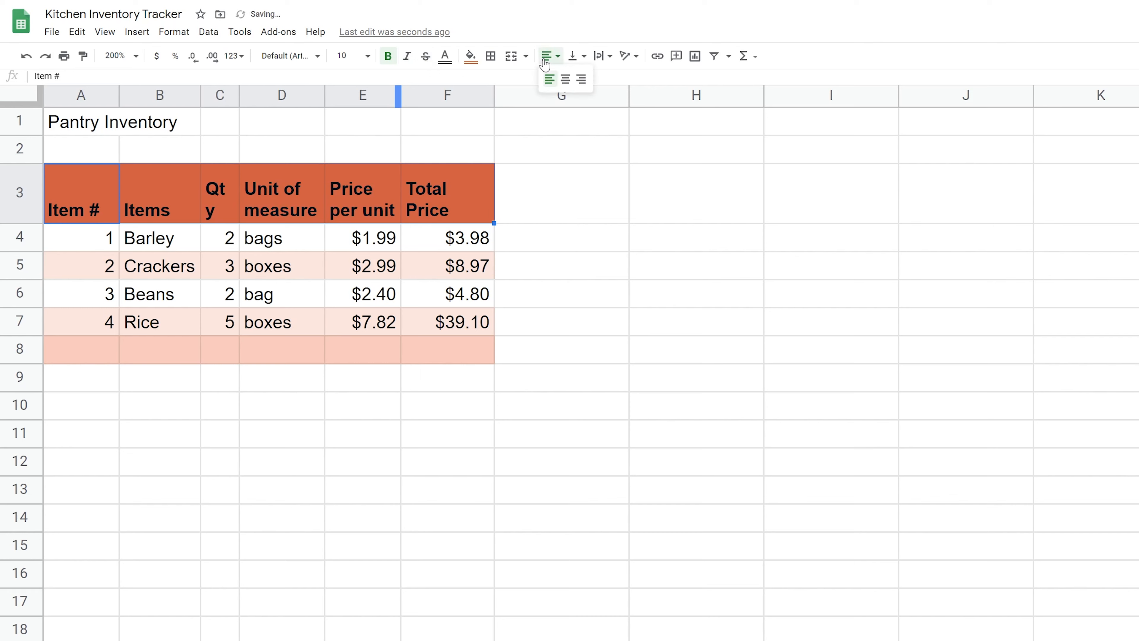
left_click(566, 79)
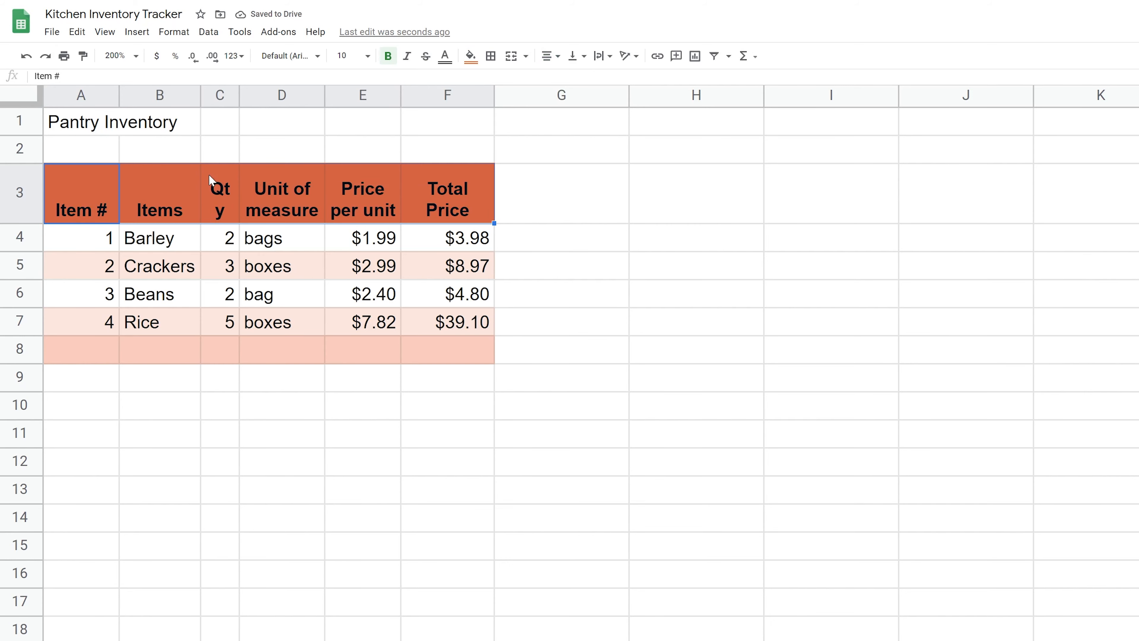
left_click(221, 170)
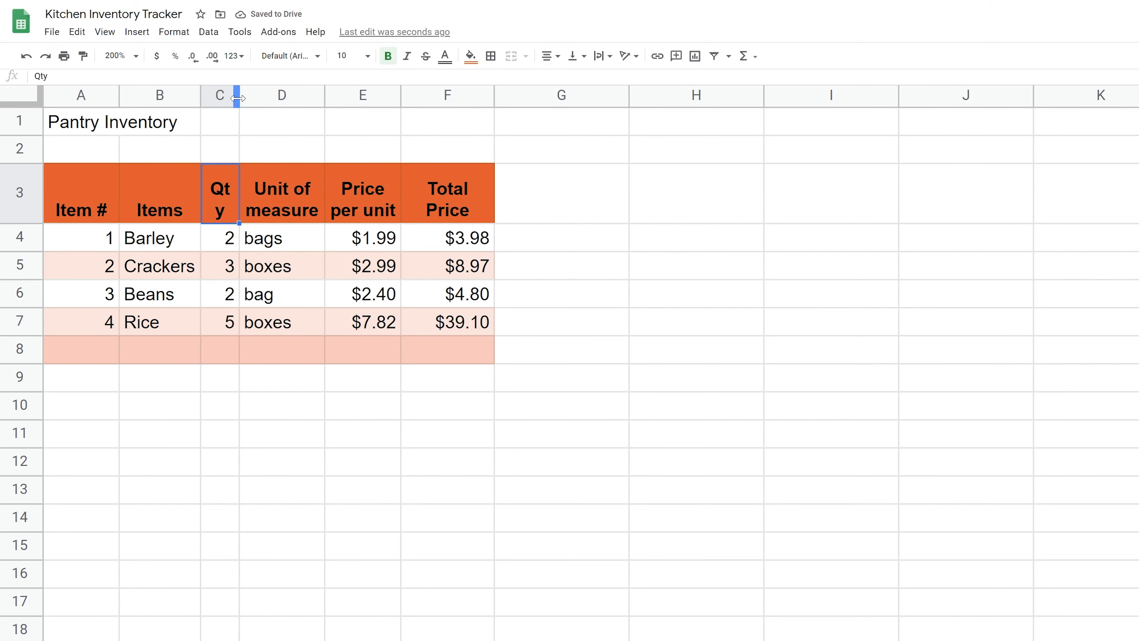
left_click_drag(237, 98, 238, 98)
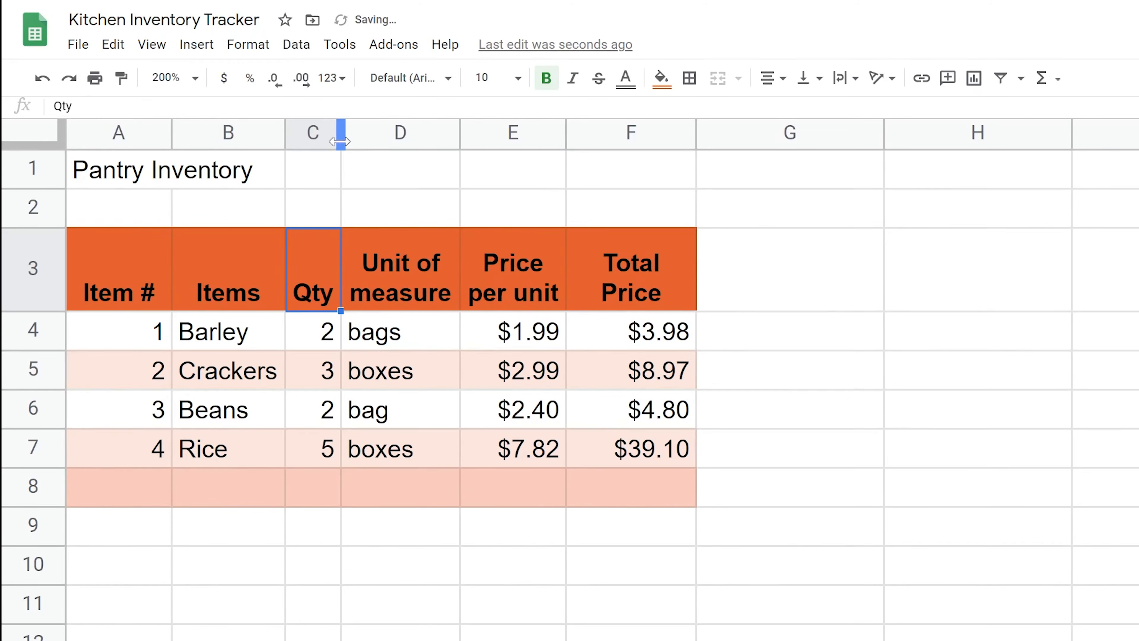
Step: Add a bottom border beneath the last item row, A7:F7
left_click_drag(158, 448, 588, 455)
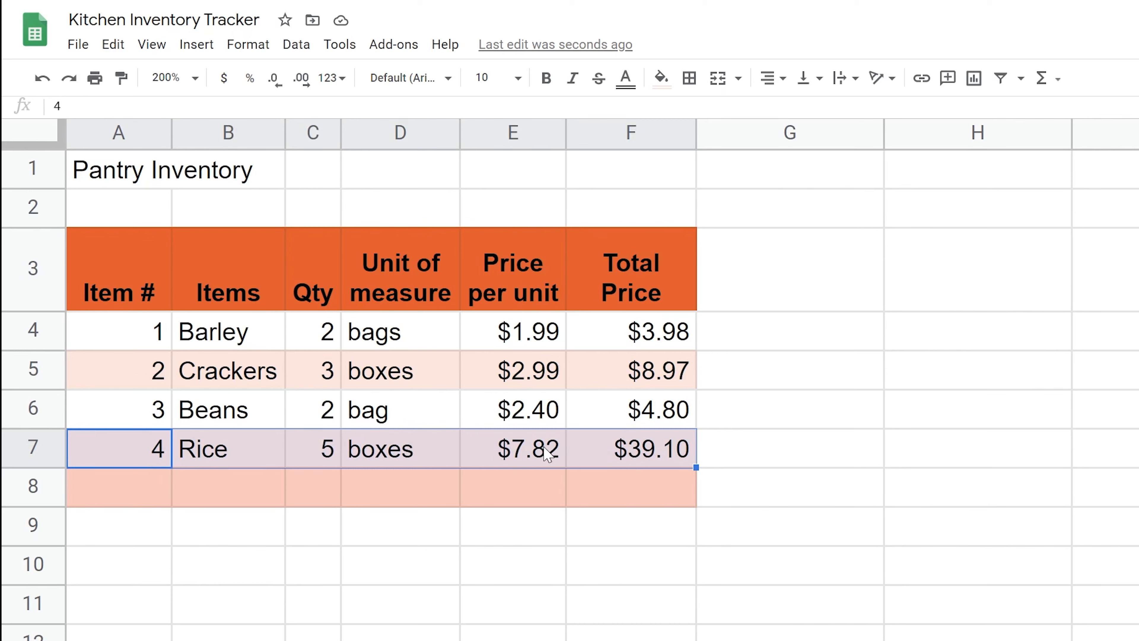
left_click(698, 87)
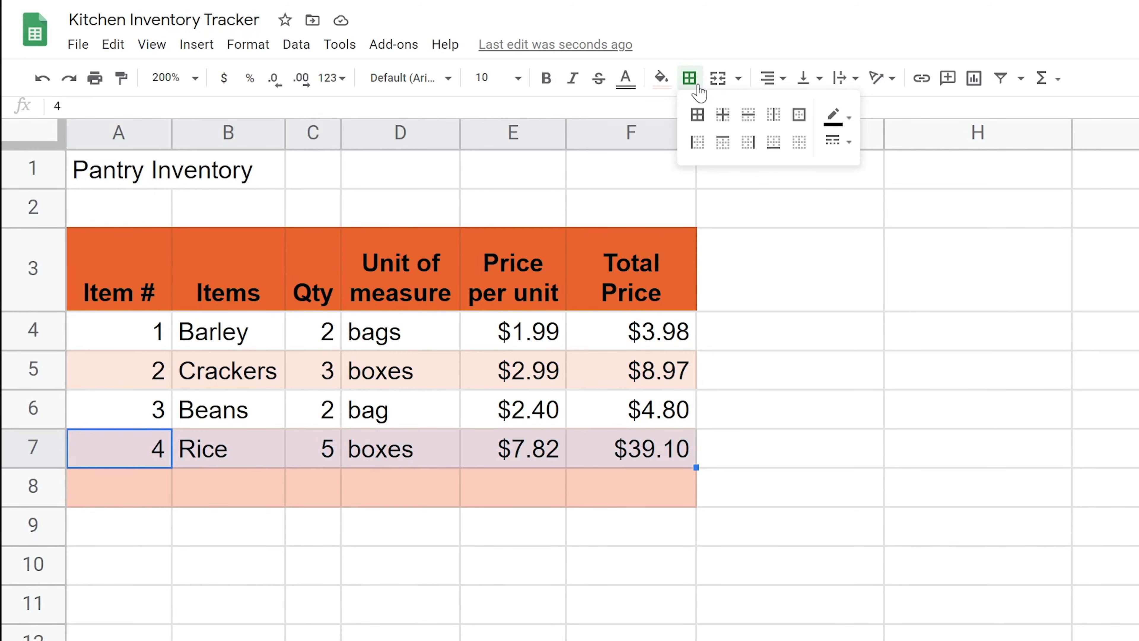
left_click(775, 155)
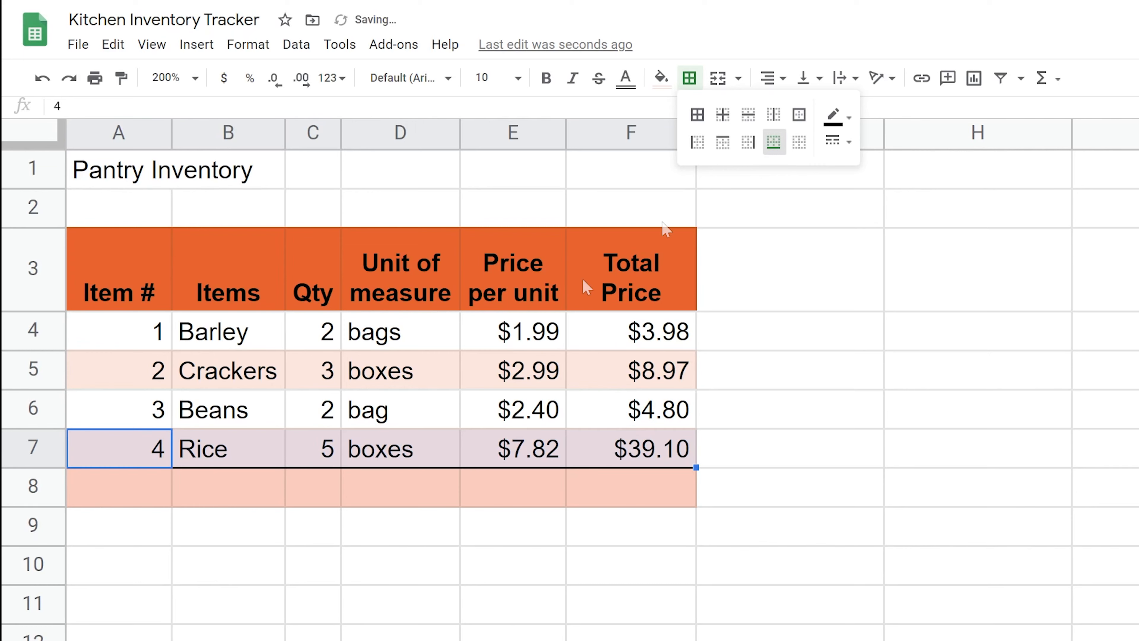
left_click(250, 452)
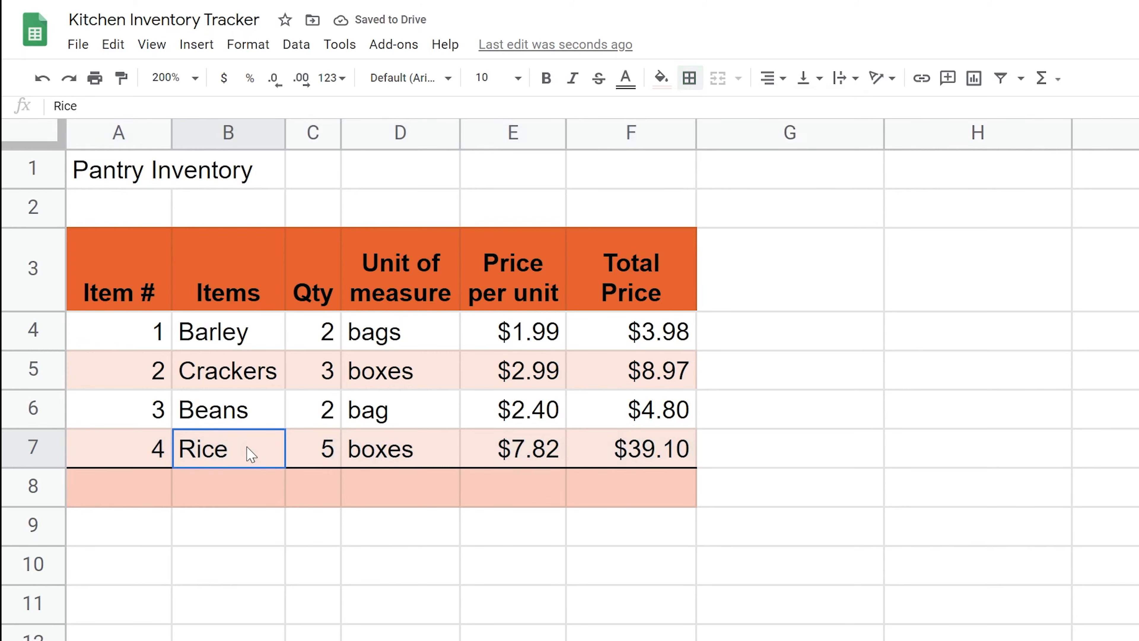
left_click(328, 455)
left_click(379, 454)
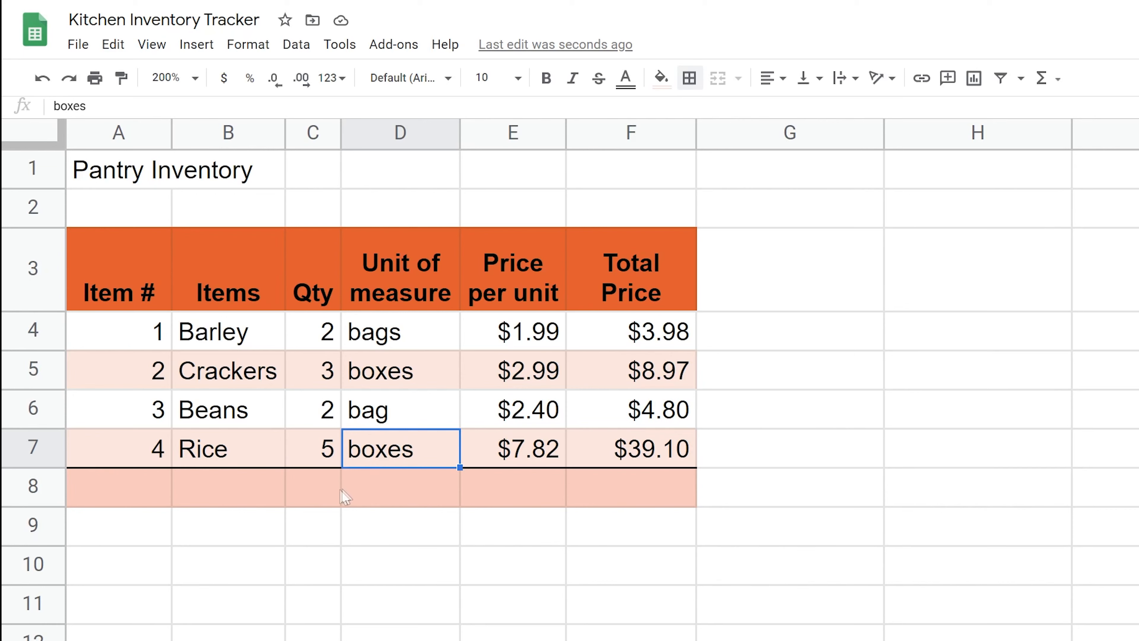
Step: Enter the formula =2+3+2+5 in the Qty footer cell C8
left_click(334, 497)
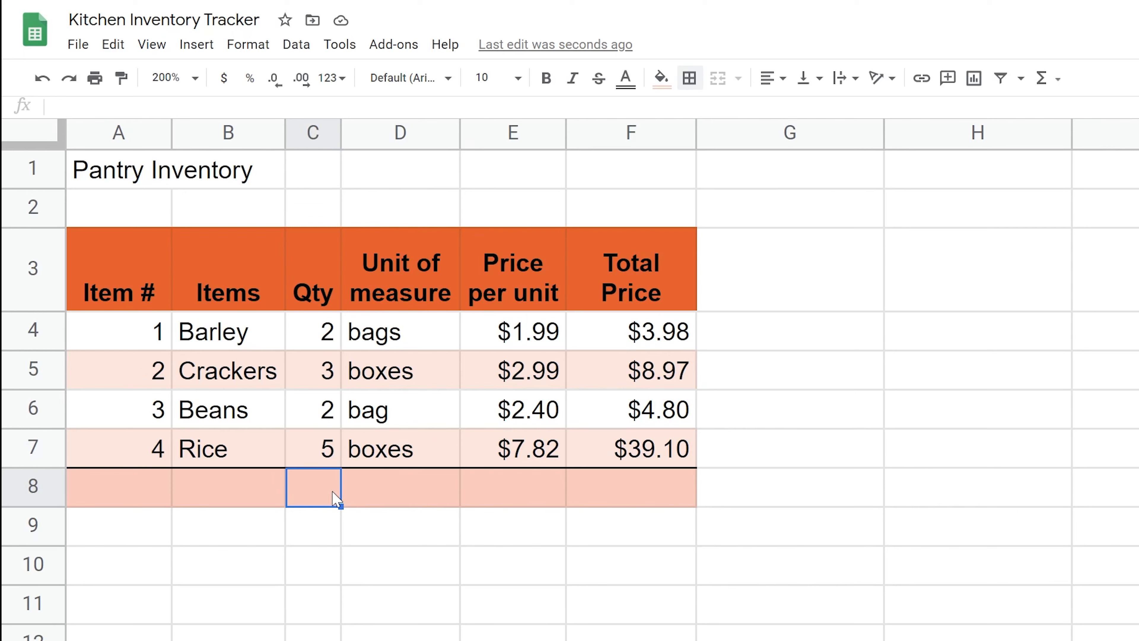
type("=")
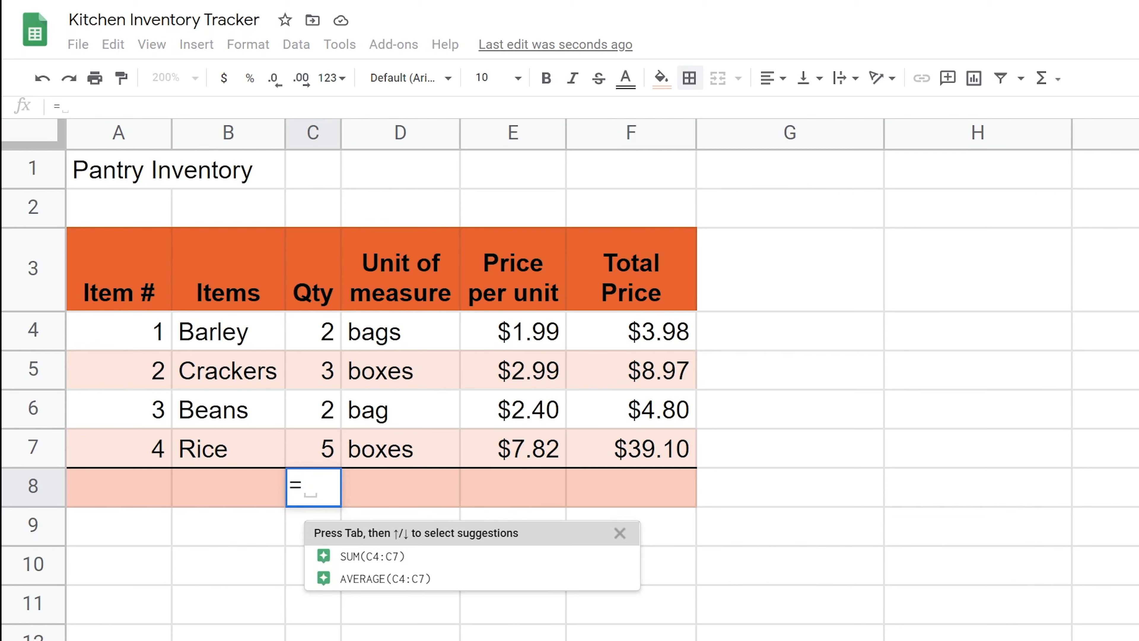
type("2")
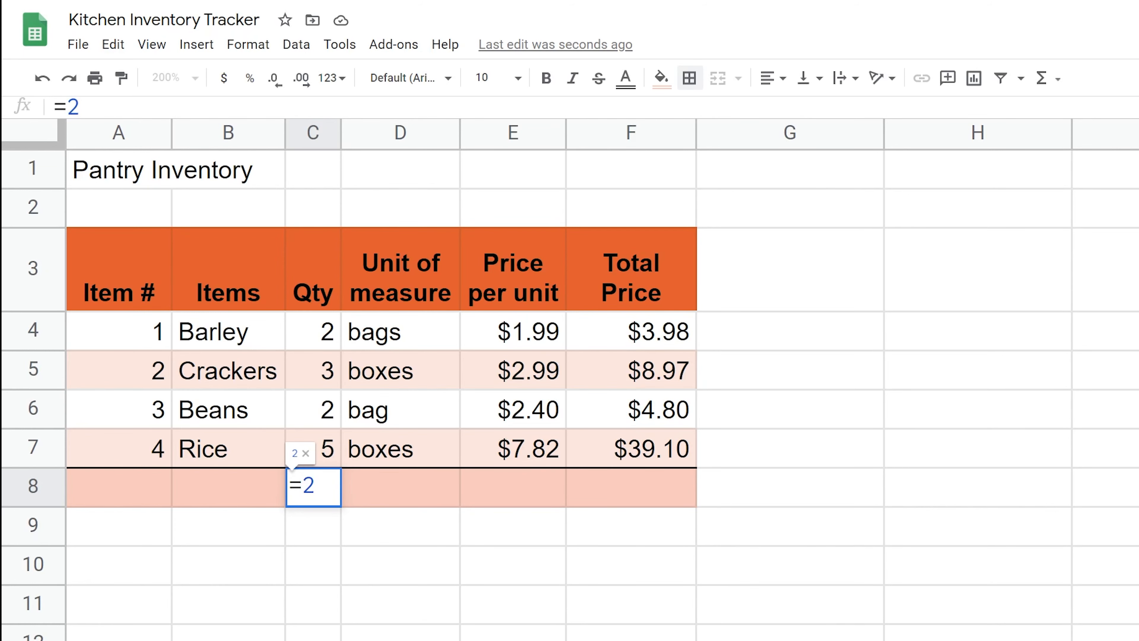
type("+3+2+5")
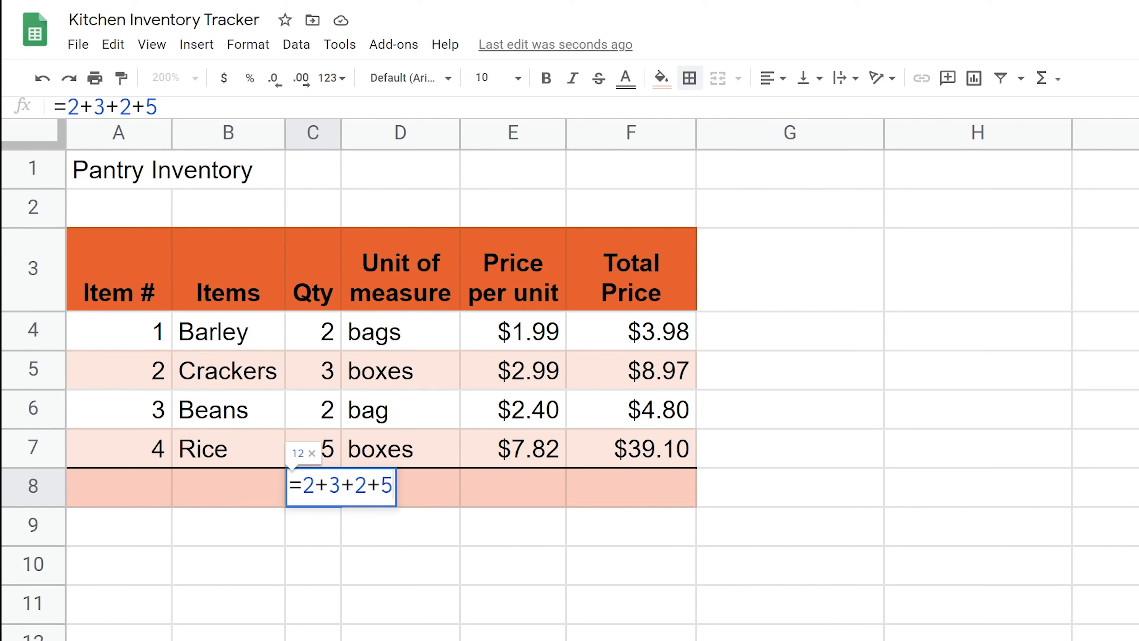
key("Return")
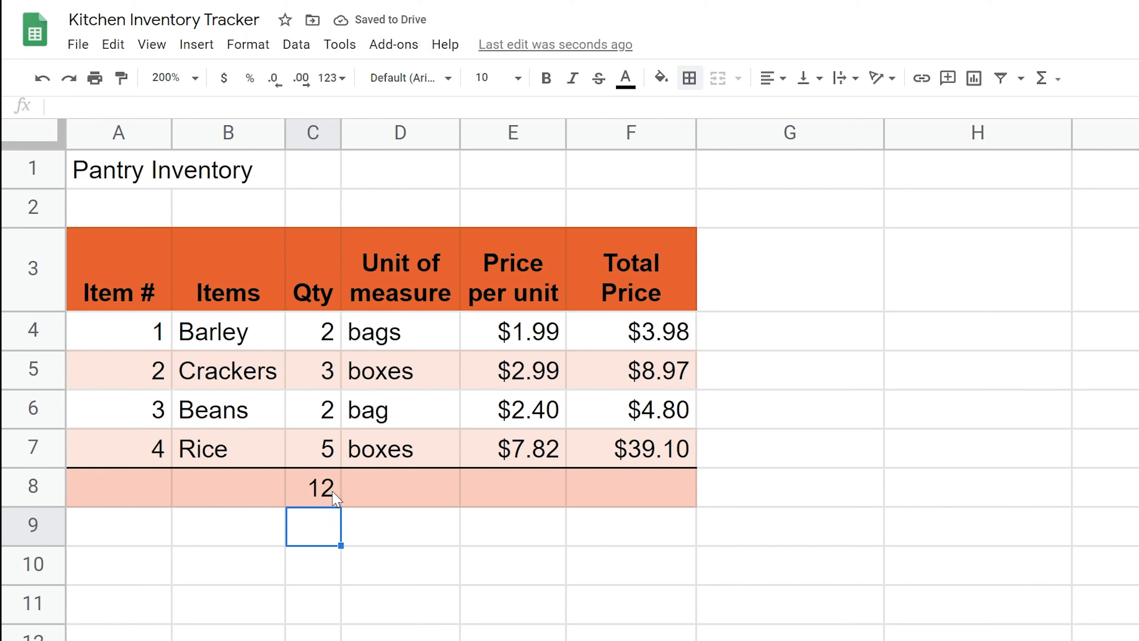
Step: Change the Beans quantity in C6 to 3
left_click(314, 415)
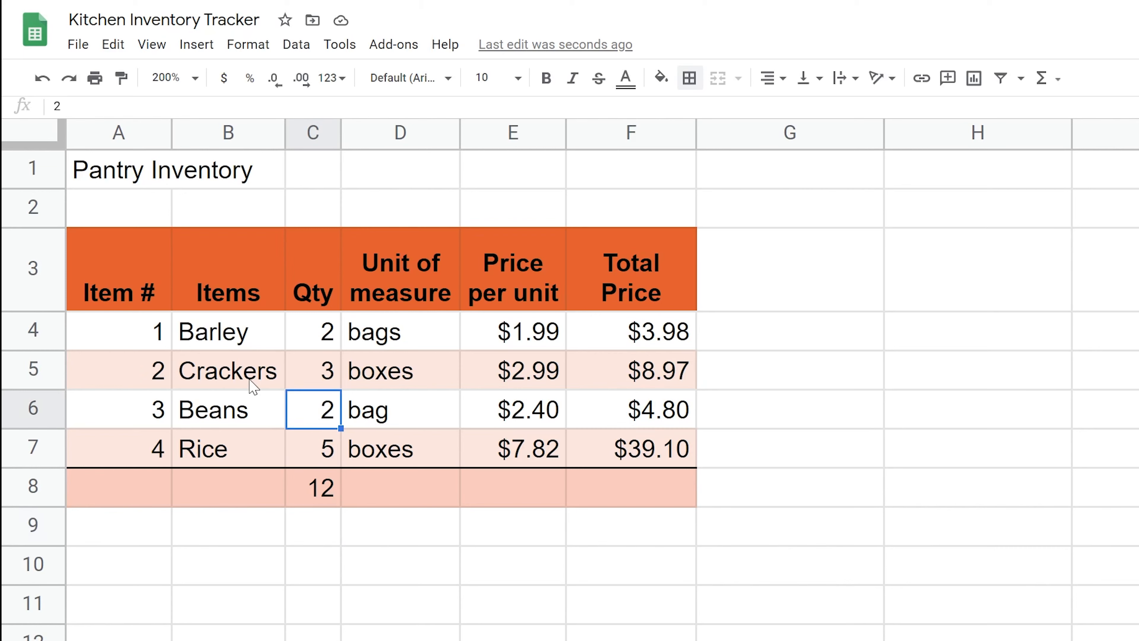
type("3")
key("Return")
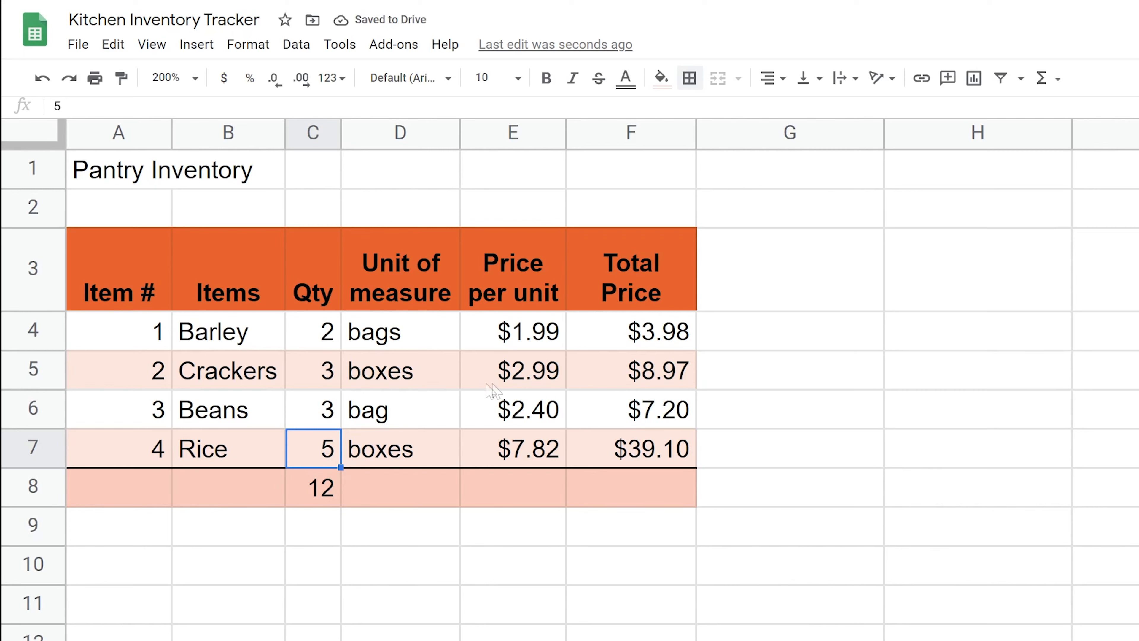
Step: Inspect the cell references in the Beans total price formula in F6 without changing it
left_click(610, 412)
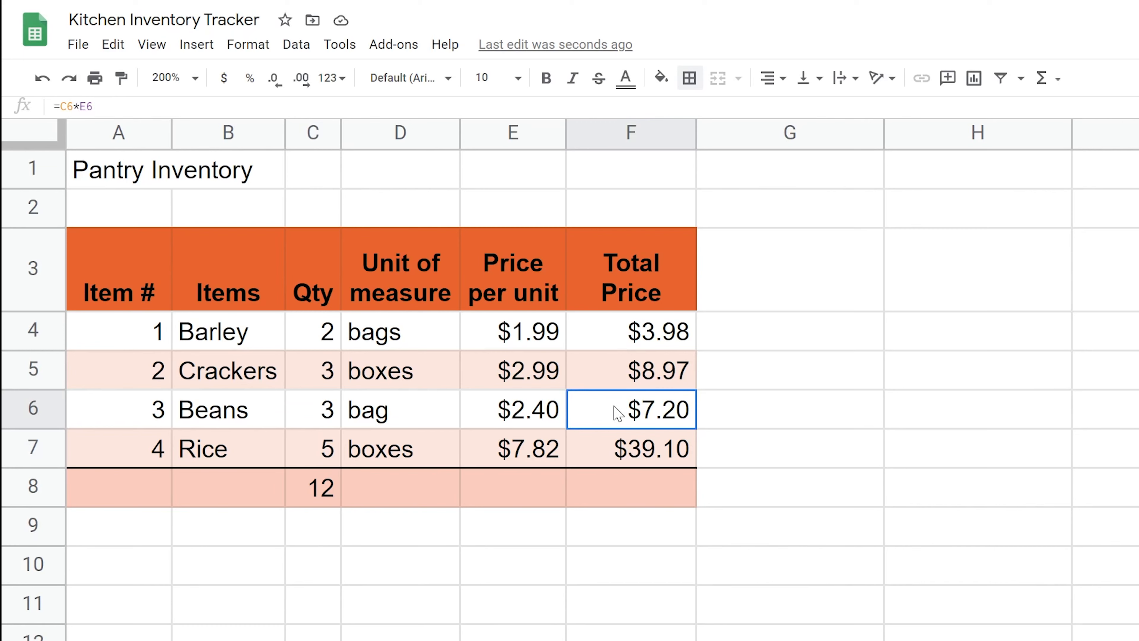
double_click(614, 412)
key("Escape")
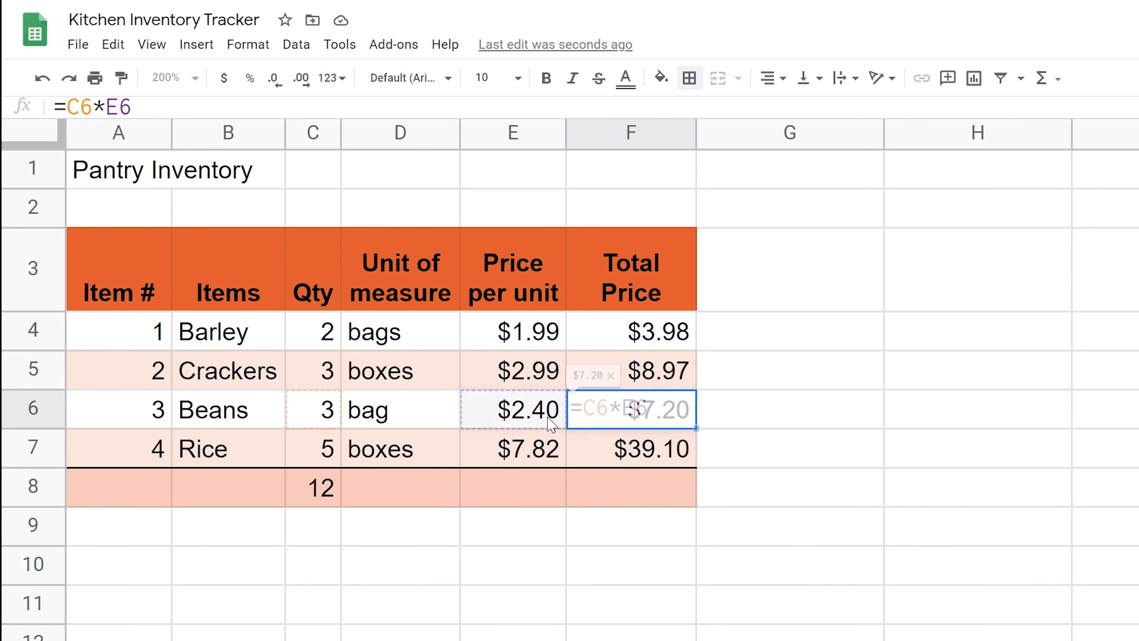
Step: Replace the Qty footer formula in C8 with one that adds the quantity cells by reference, =C4+C5+C6+C7
left_click(339, 489)
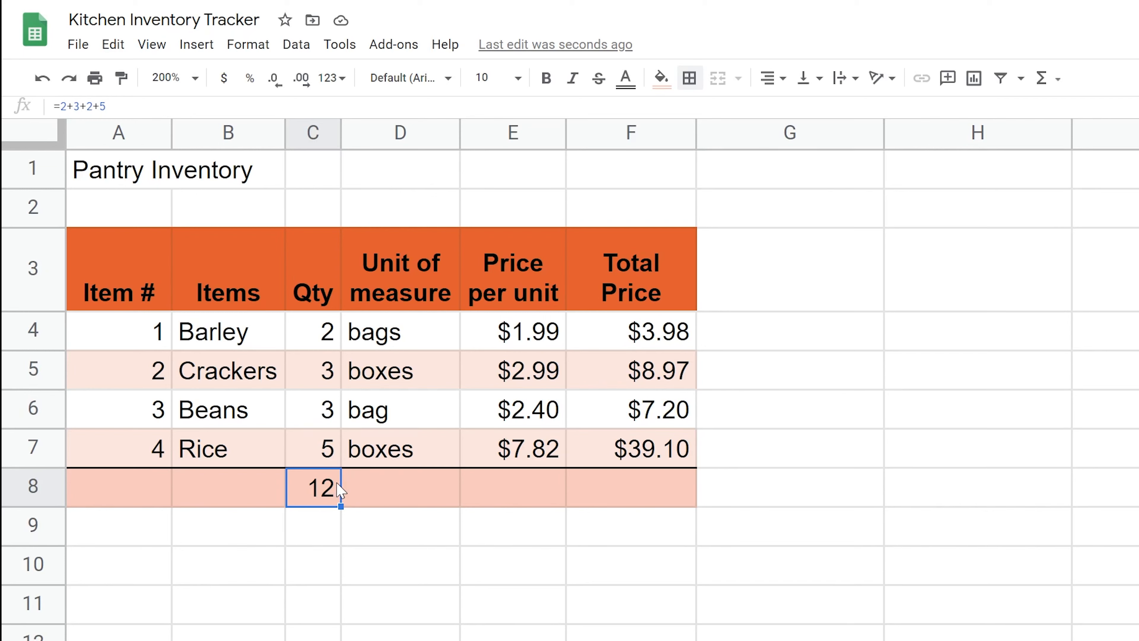
type("=")
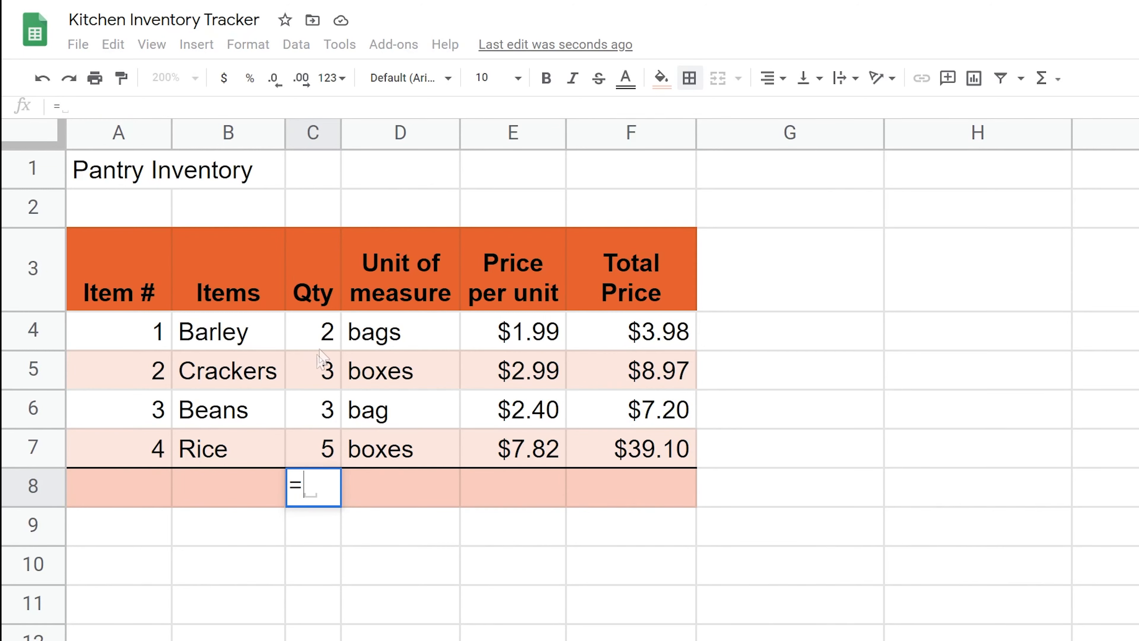
left_click(329, 343)
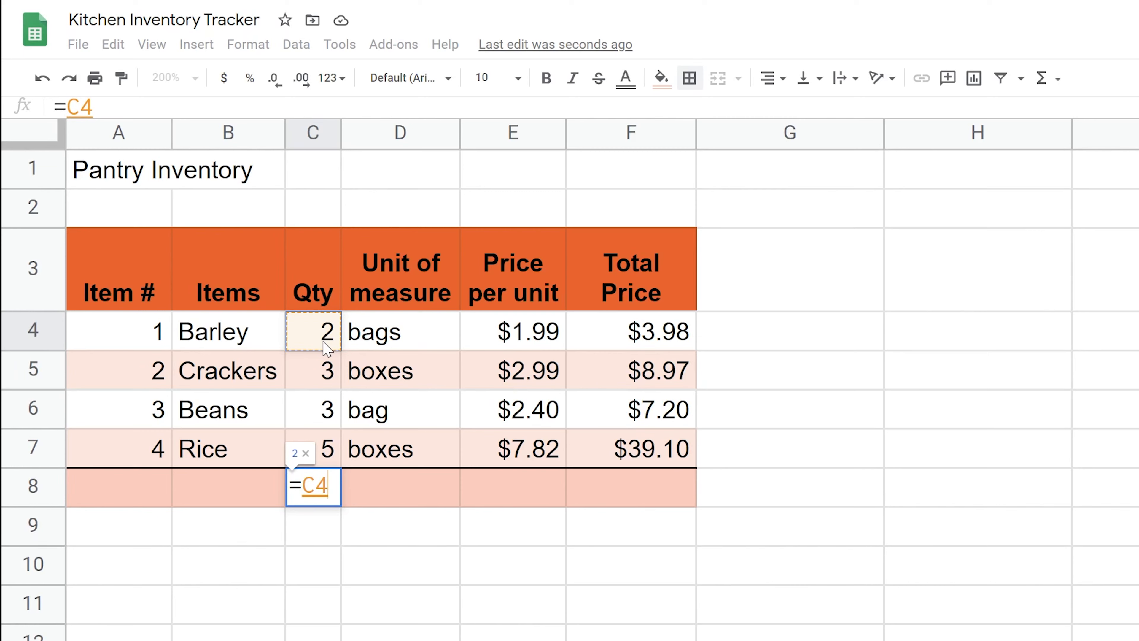
type("+")
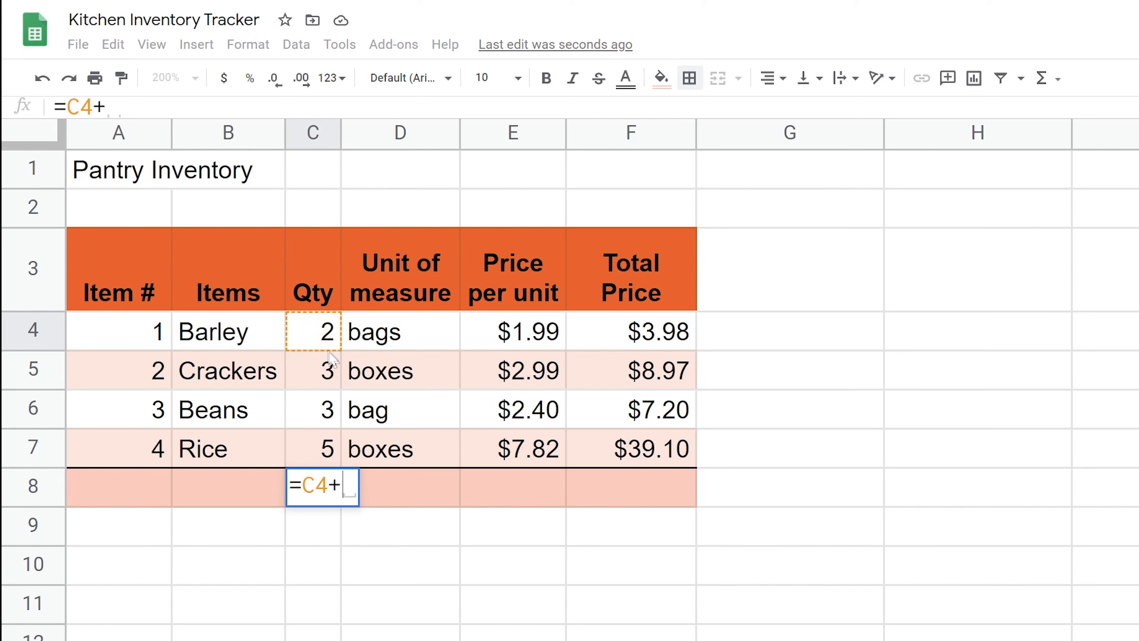
left_click(329, 378)
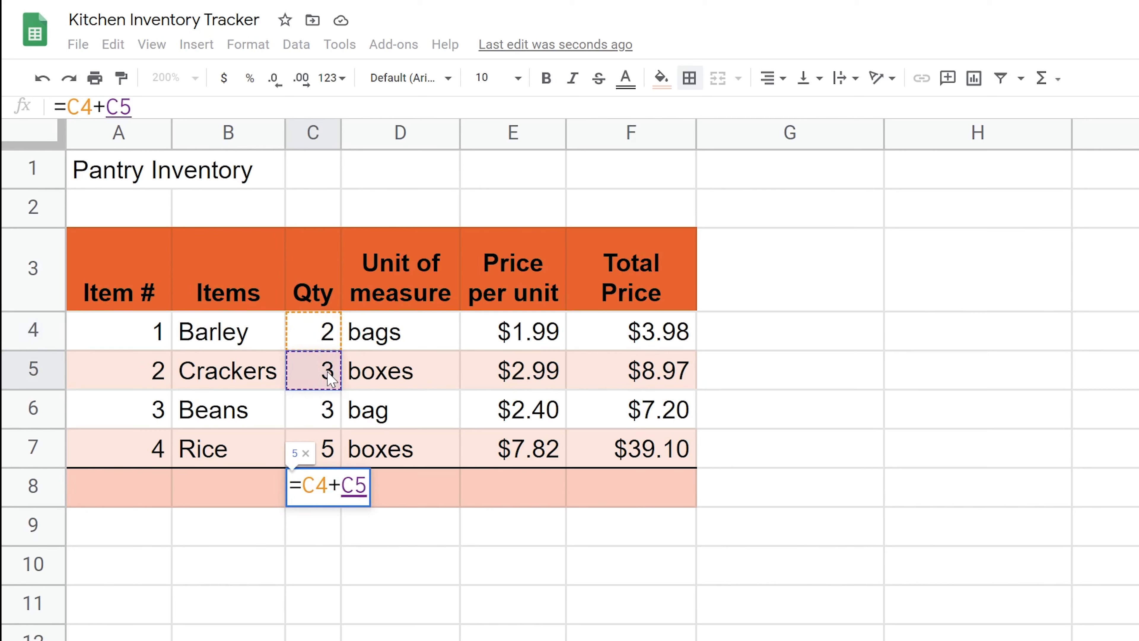
type("+")
left_click(315, 409)
type("+")
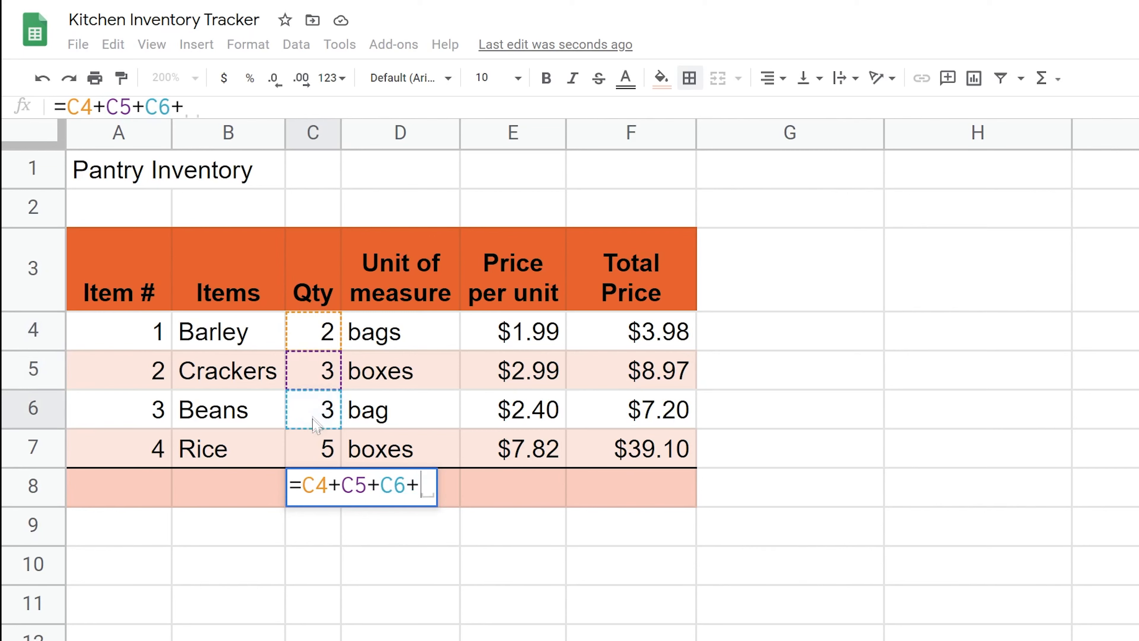
left_click(315, 449)
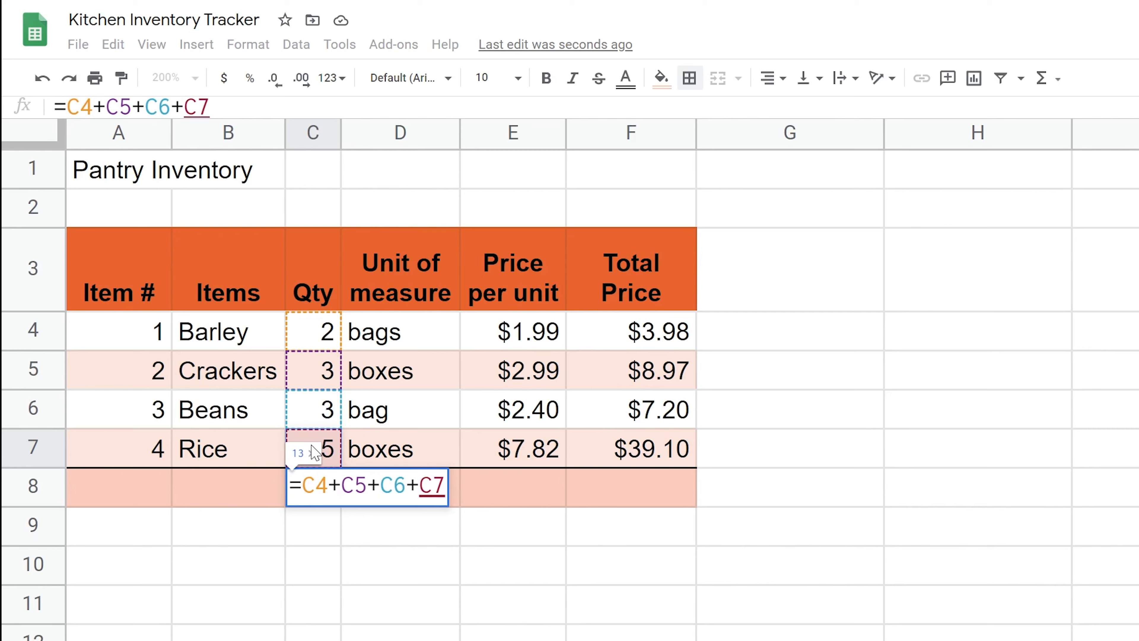
key("Return")
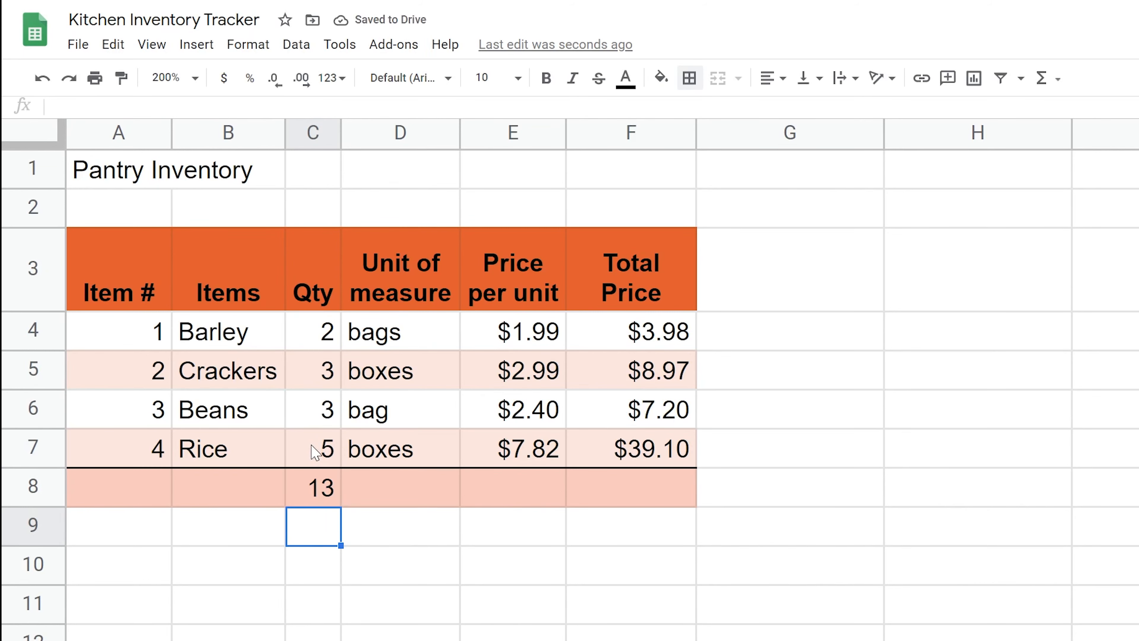
Step: Insert one blank row above the Rice row, row 7
left_click(44, 446)
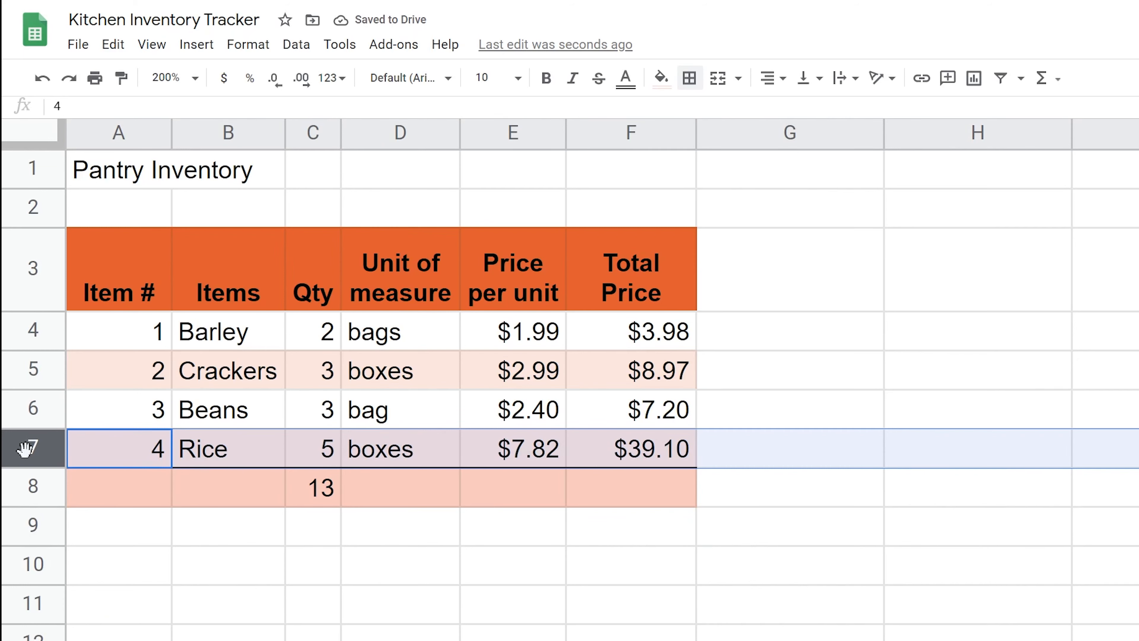
right_click(24, 448)
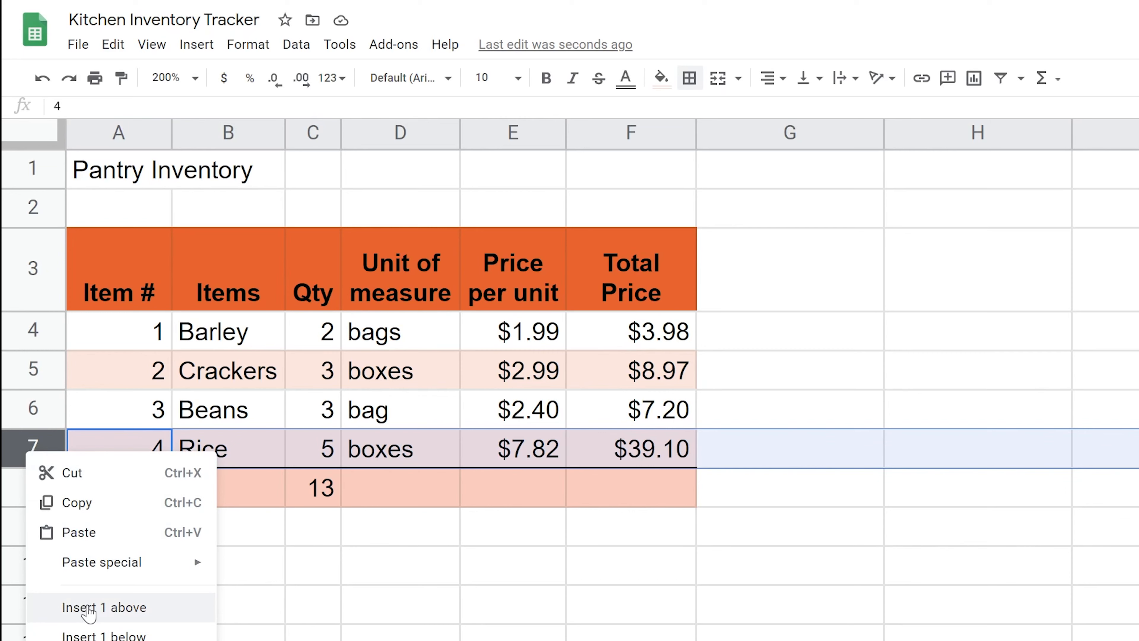
left_click(89, 610)
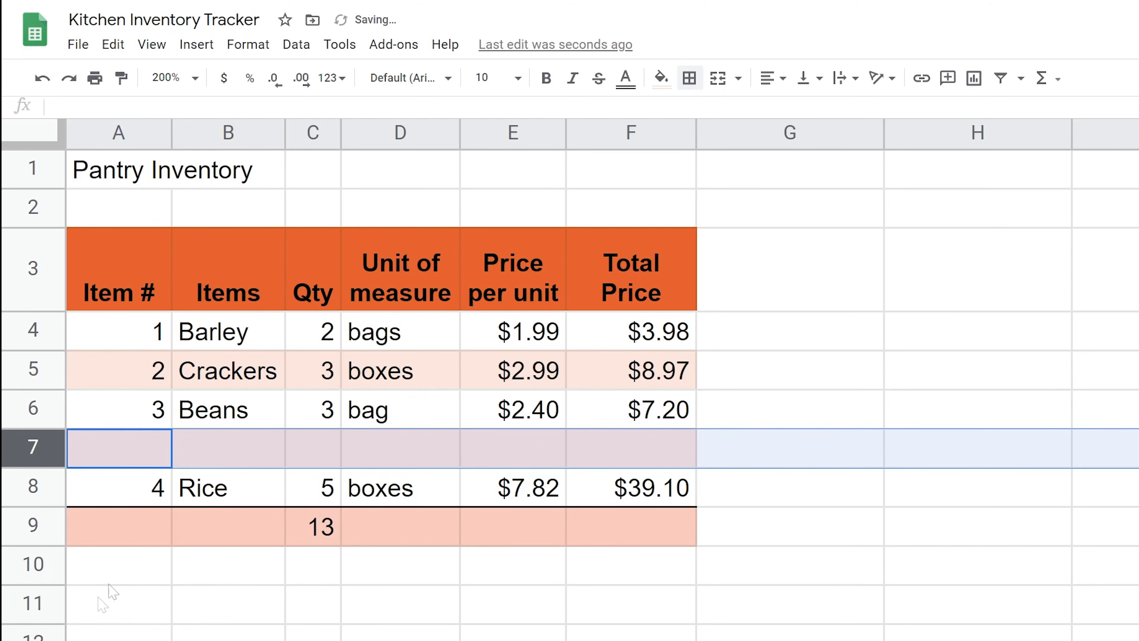
Step: Fill the blank row 7 with item number 4, Potatoes, quantity 2, unit bag and price per unit 1.02
left_click(142, 457)
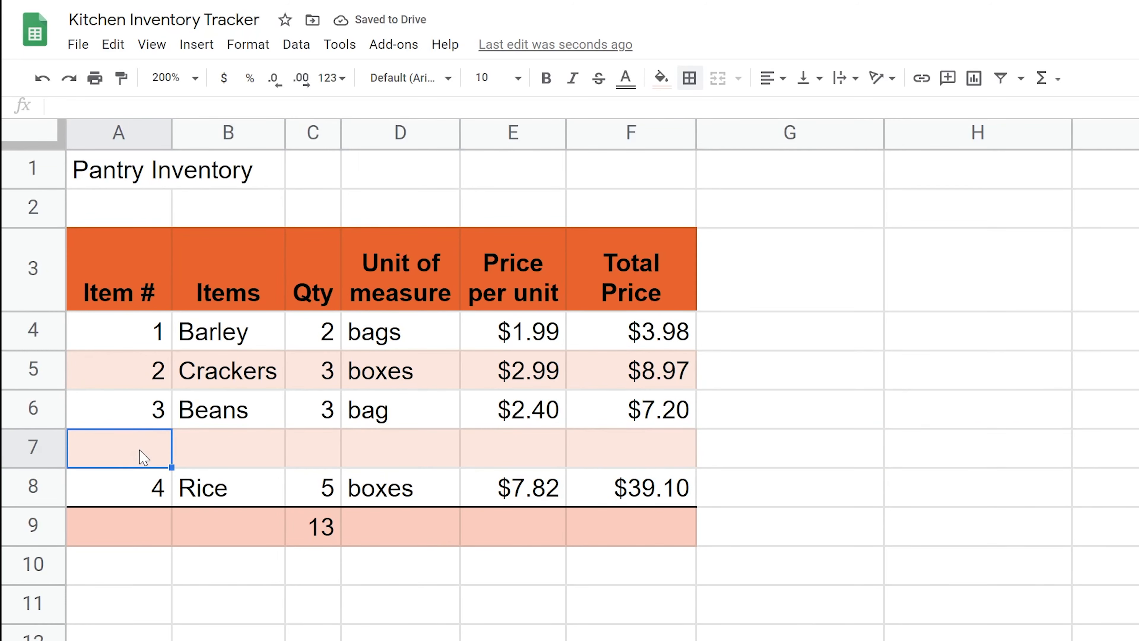
type("4")
key("Tab")
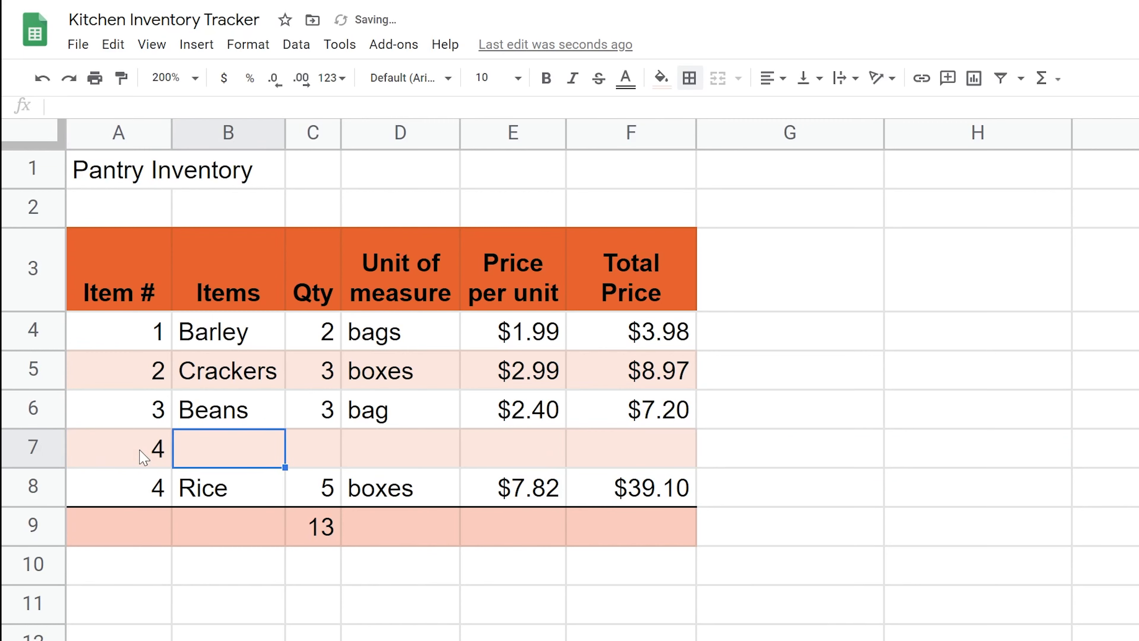
type("Potatoes")
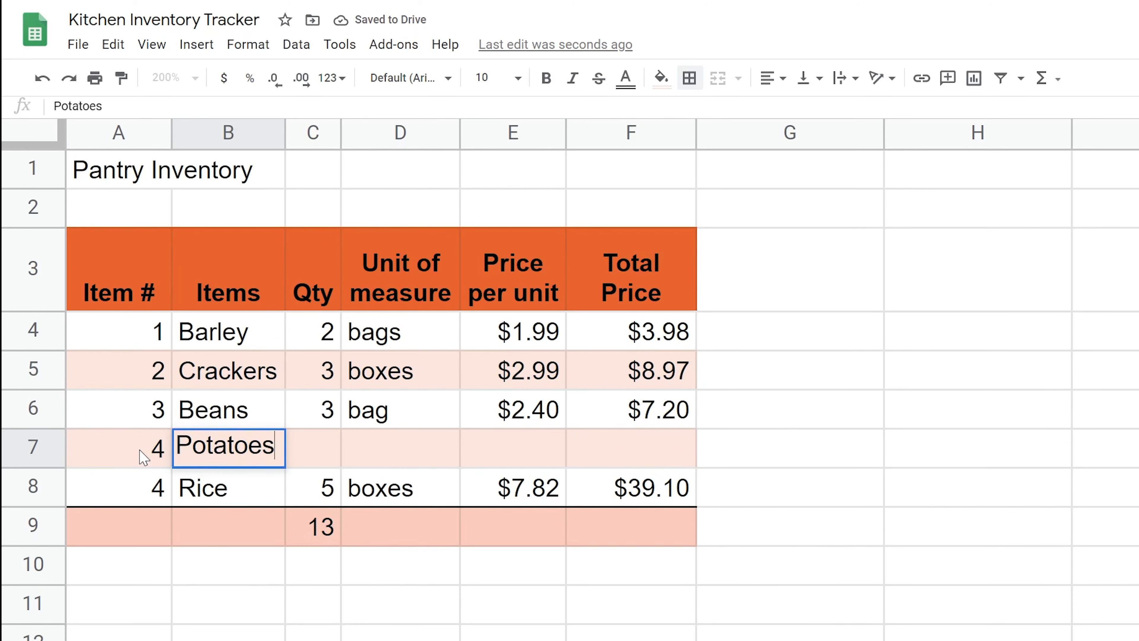
key("Tab")
type("2")
key("Tab")
type("bag")
key("Tab")
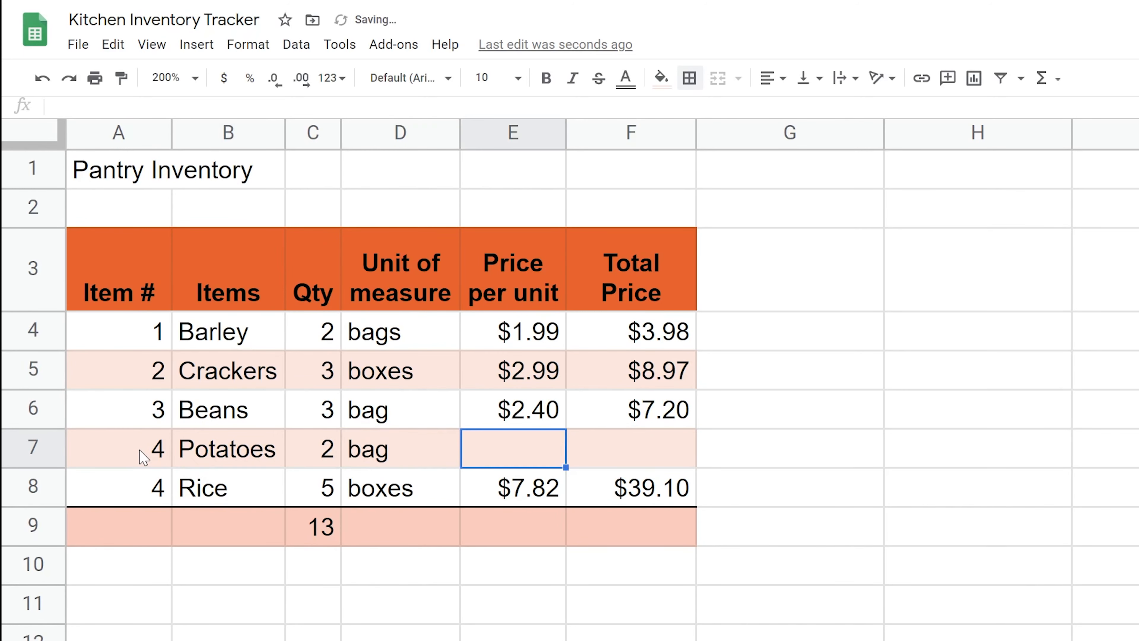
type("1.02")
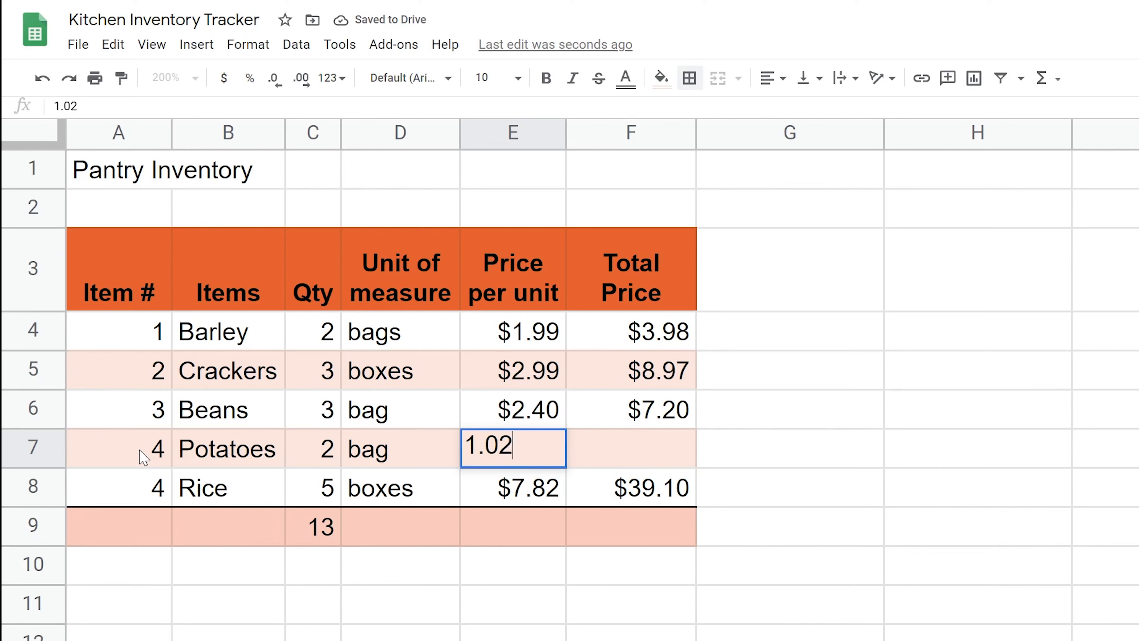
key("Return")
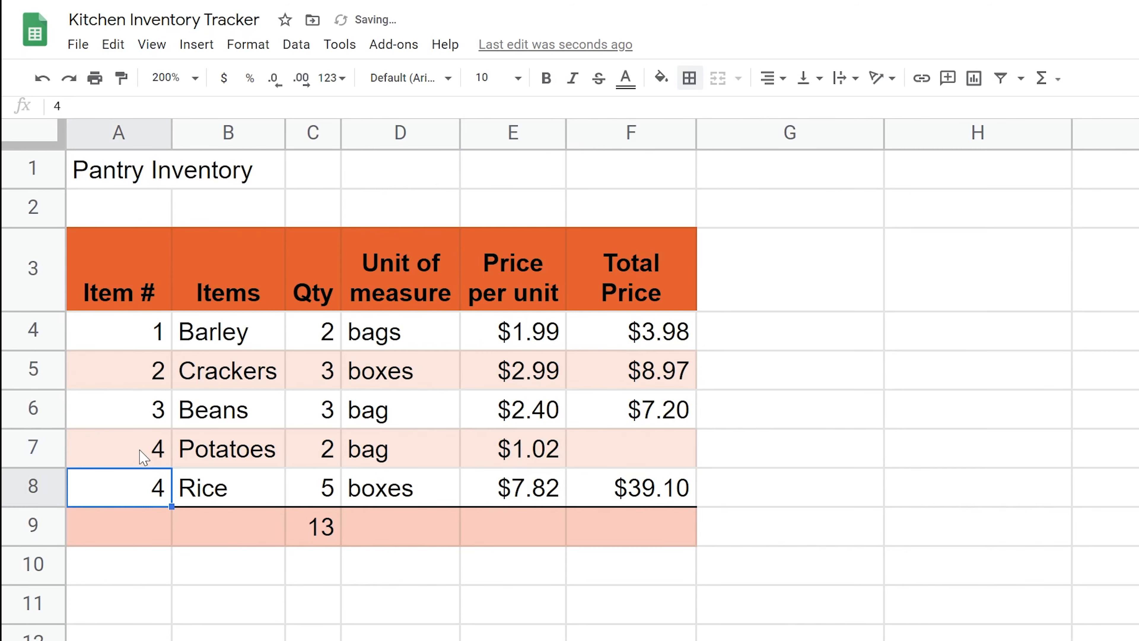
Step: Copy the Beans total price formula from F6 into the Potatoes total price cell F7
key("Tab")
key("Tab")
key("Tab")
key("Tab")
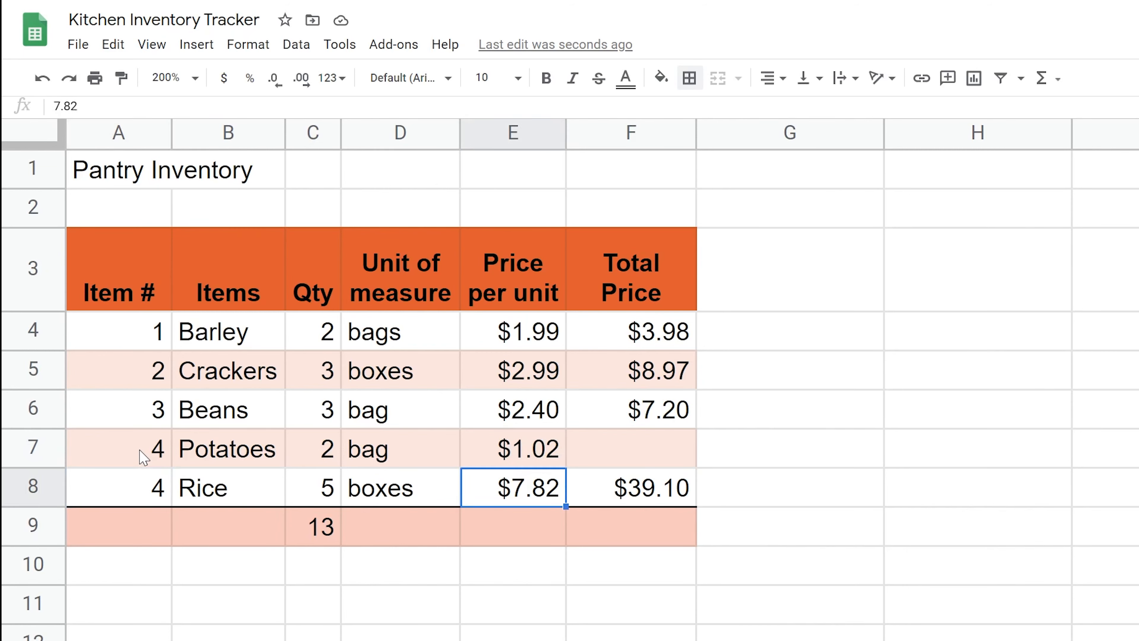
key("Right")
key("Up")
key("Up")
key("Up")
key("Down")
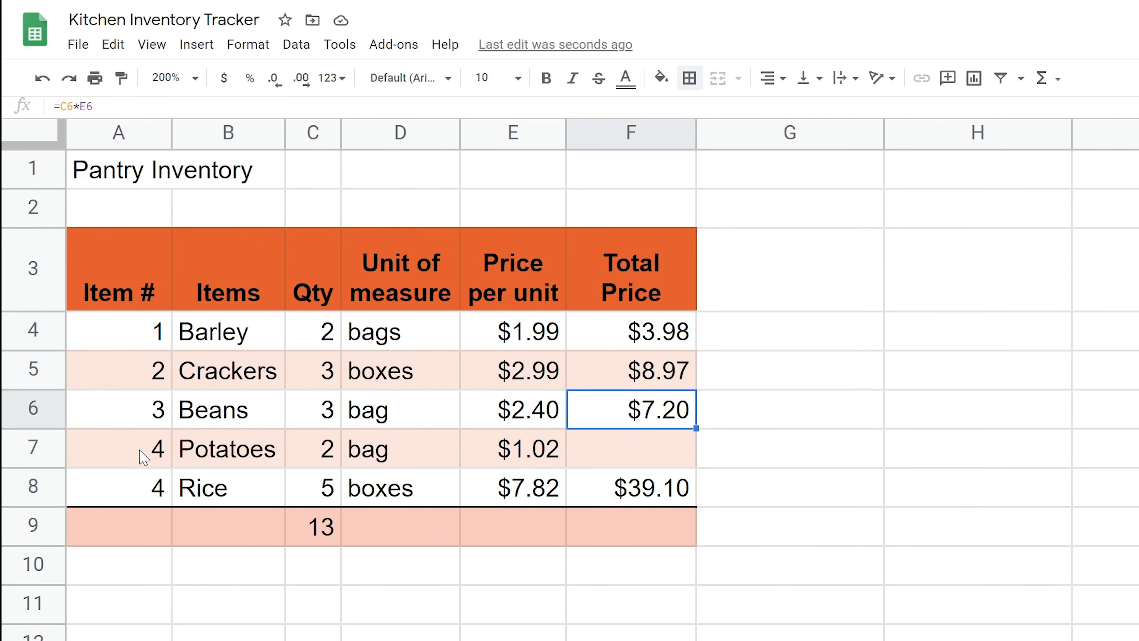
key("ctrl+c")
key("Down")
key("ctrl+v")
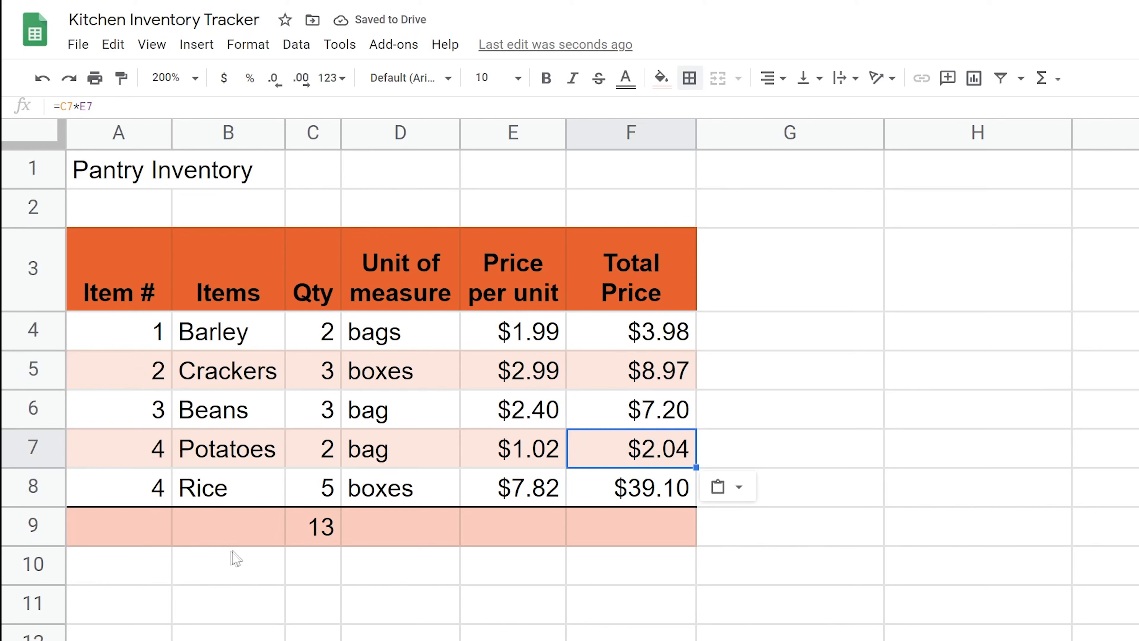
Step: Delete the individual cell references from the Qty footer formula in C9, keeping only the equals sign
left_click(290, 543)
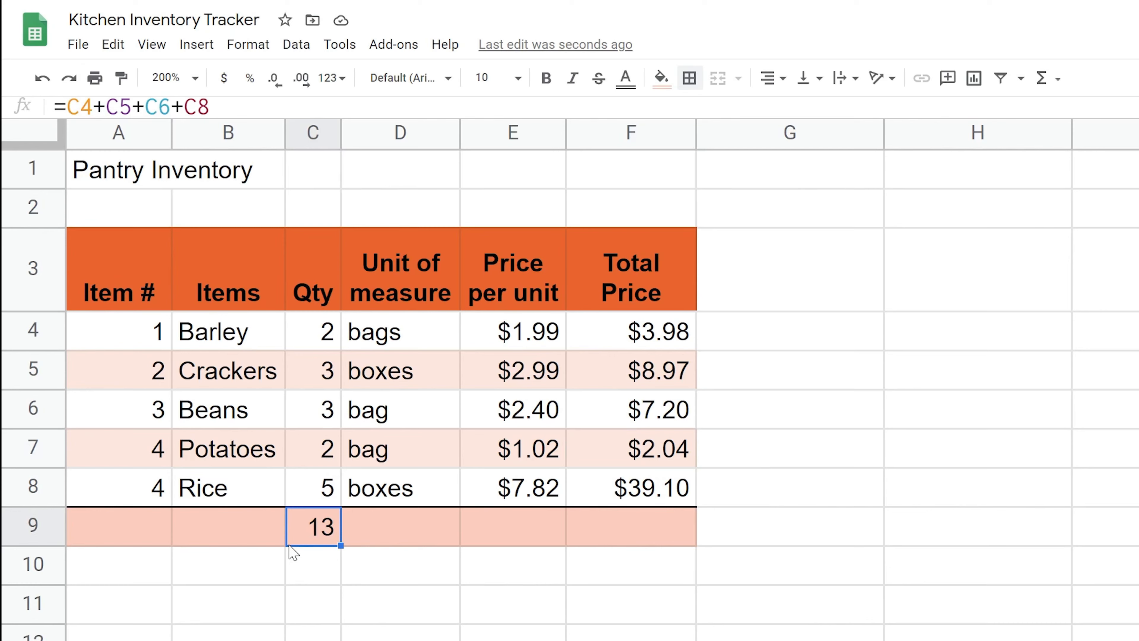
double_click(310, 538)
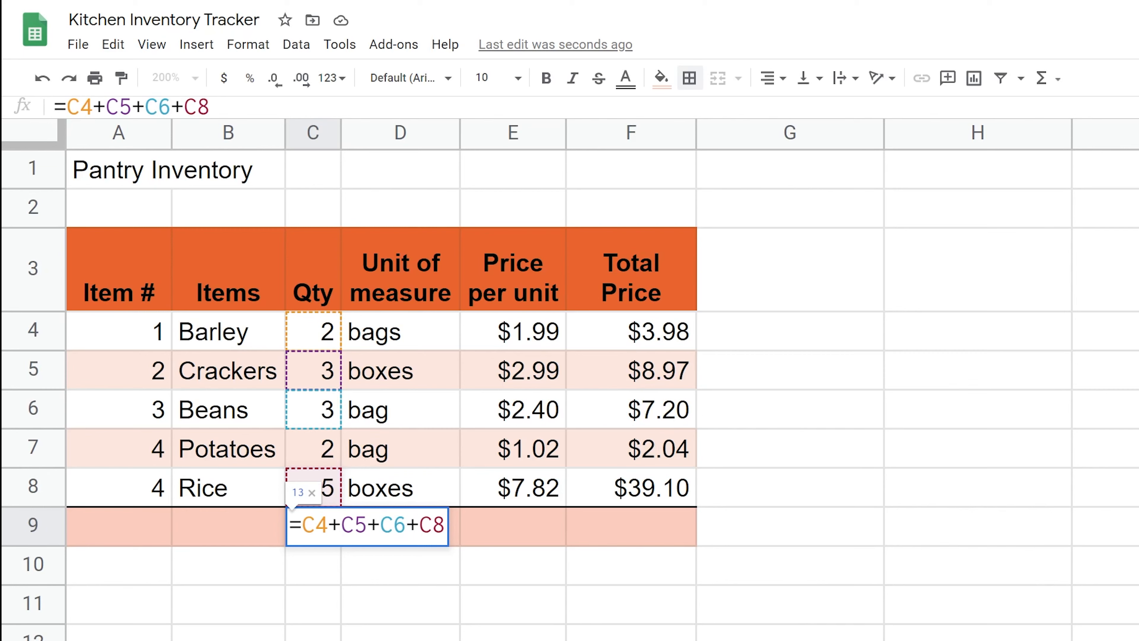
left_click(302, 524)
key("shift+Right")
key("shift+Right")
key("shift+Right")
key("shift+Right")
key("shift+Right")
key("shift+Right")
key("shift+Right")
key("shift+Right")
key("shift+Right")
key("shift+Right")
key("shift+Right")
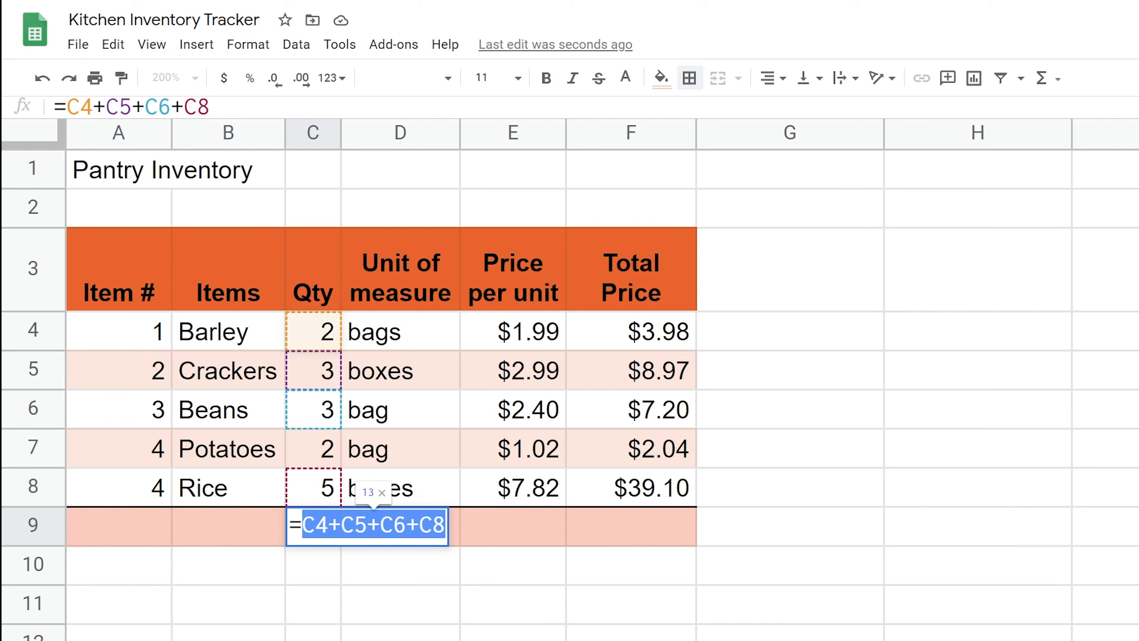
key("BackSpace")
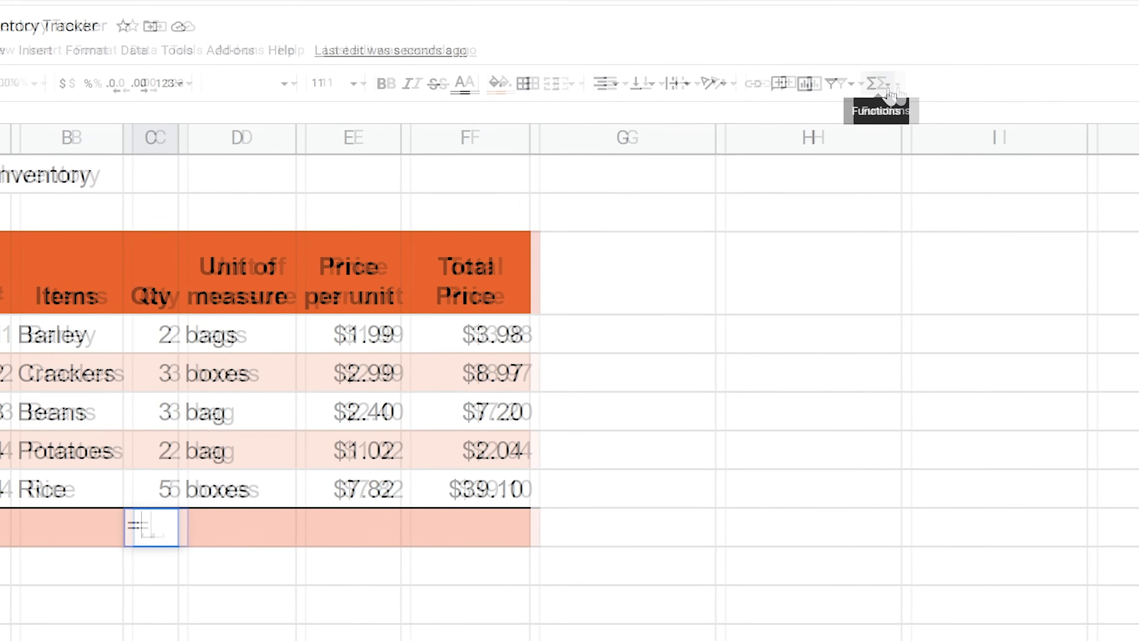
Step: Insert the SUM function into the Qty footer cell C9 with the range C4:C8
left_click(889, 90)
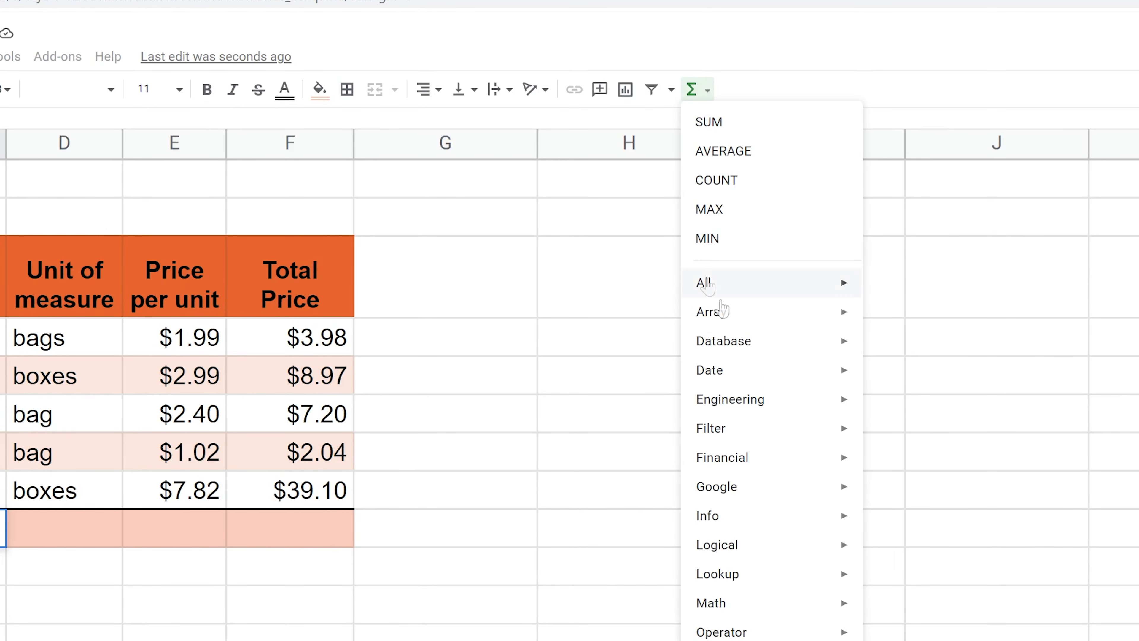
mouse_move(733, 345)
mouse_move(733, 382)
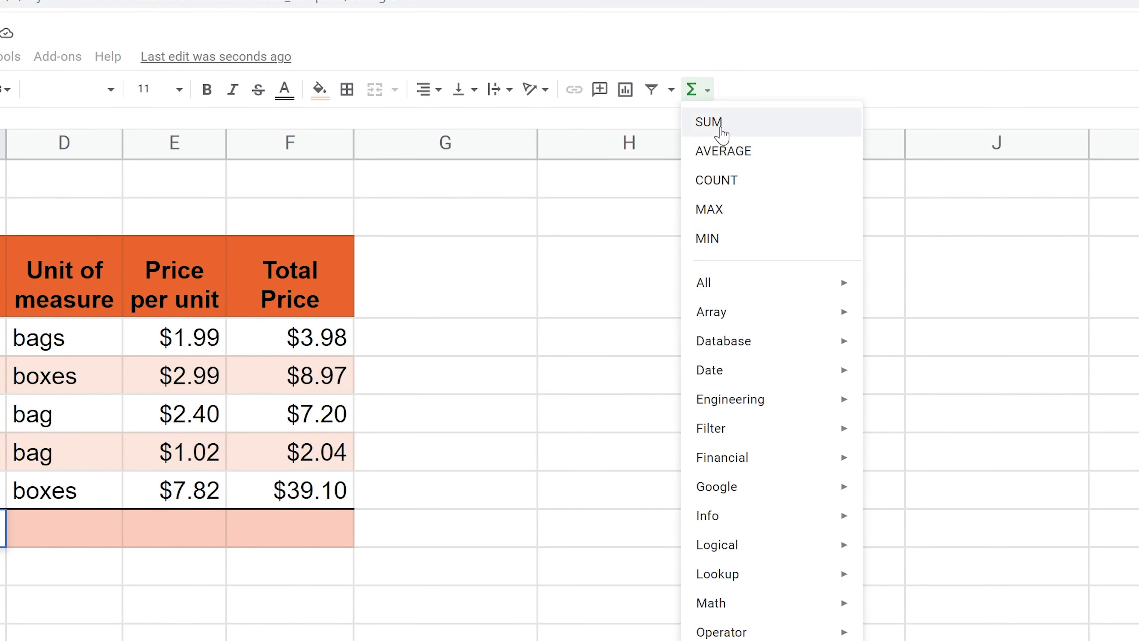
left_click(720, 129)
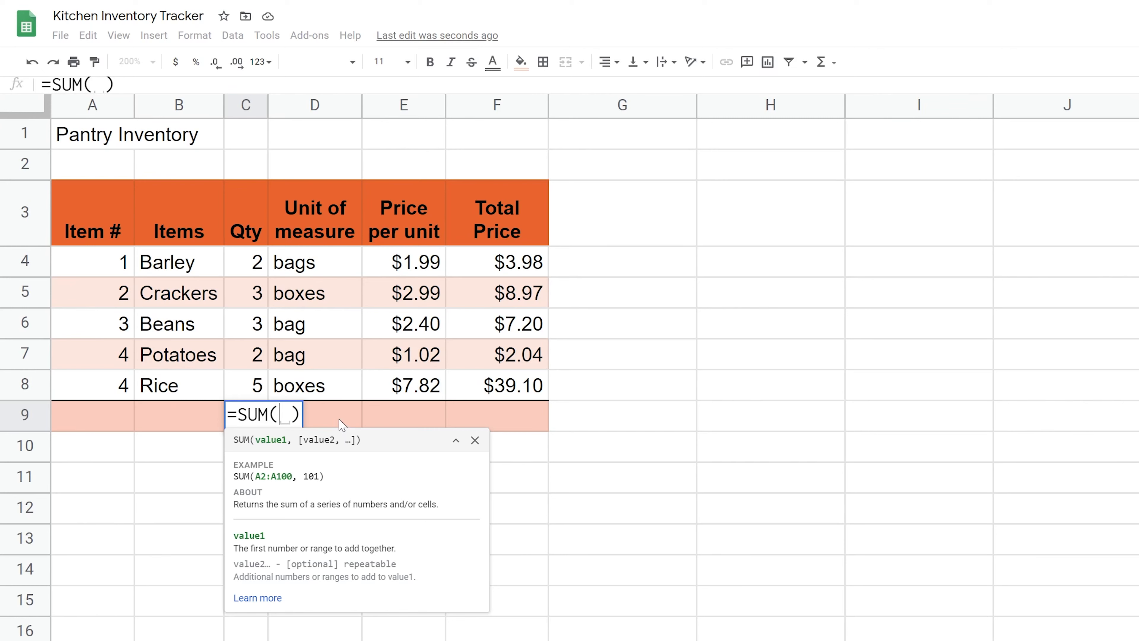
type("c4")
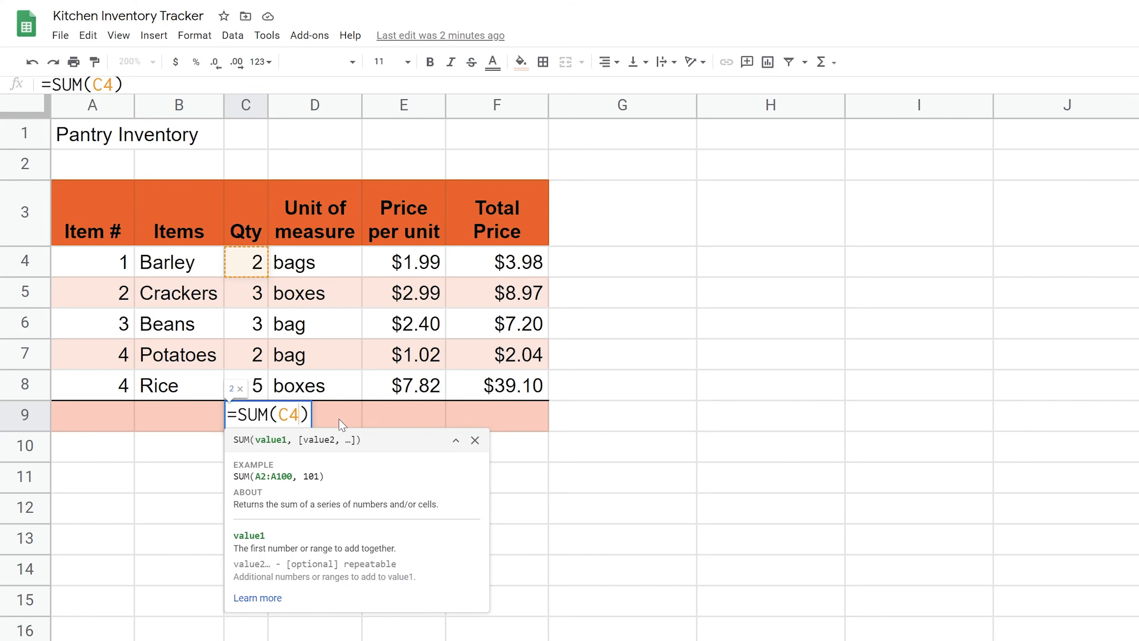
type(":")
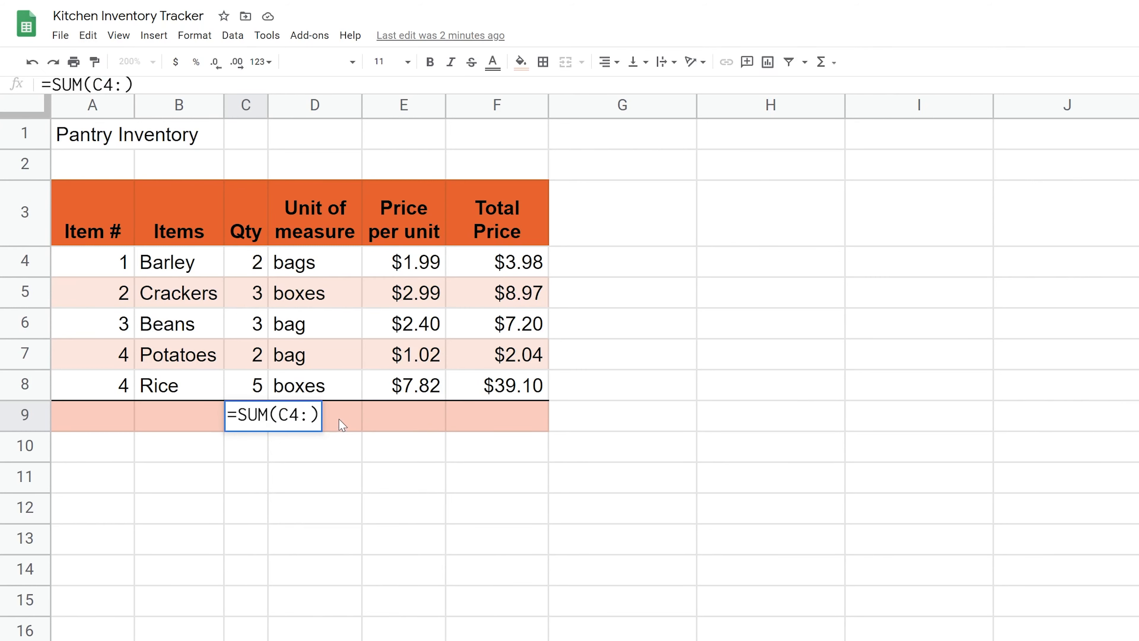
type("c")
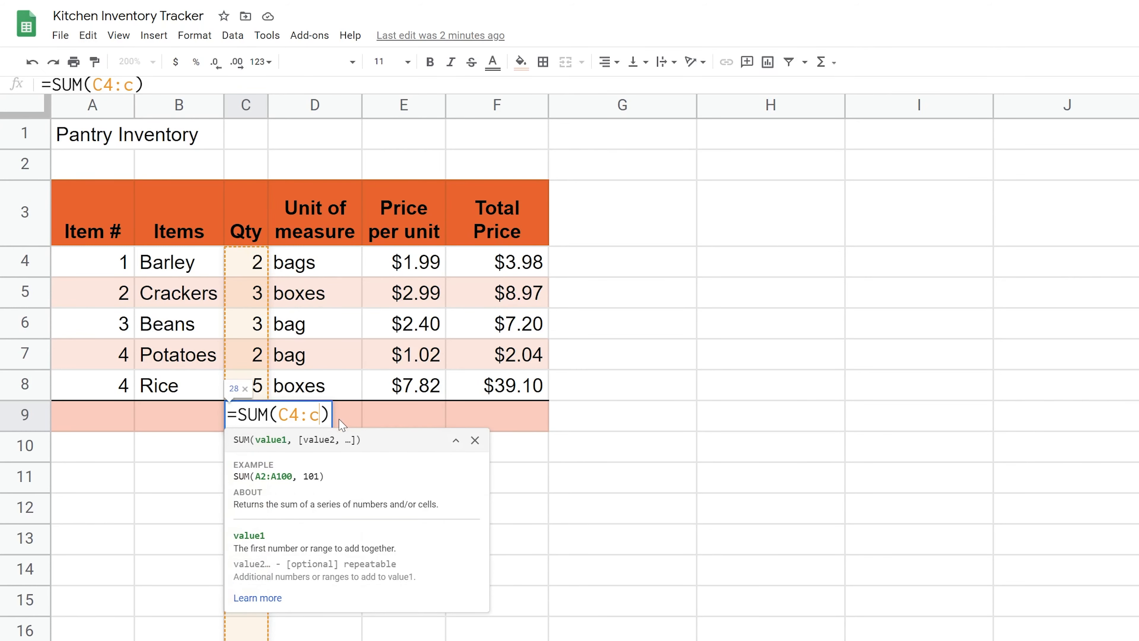
key("BackSpace")
type("C8")
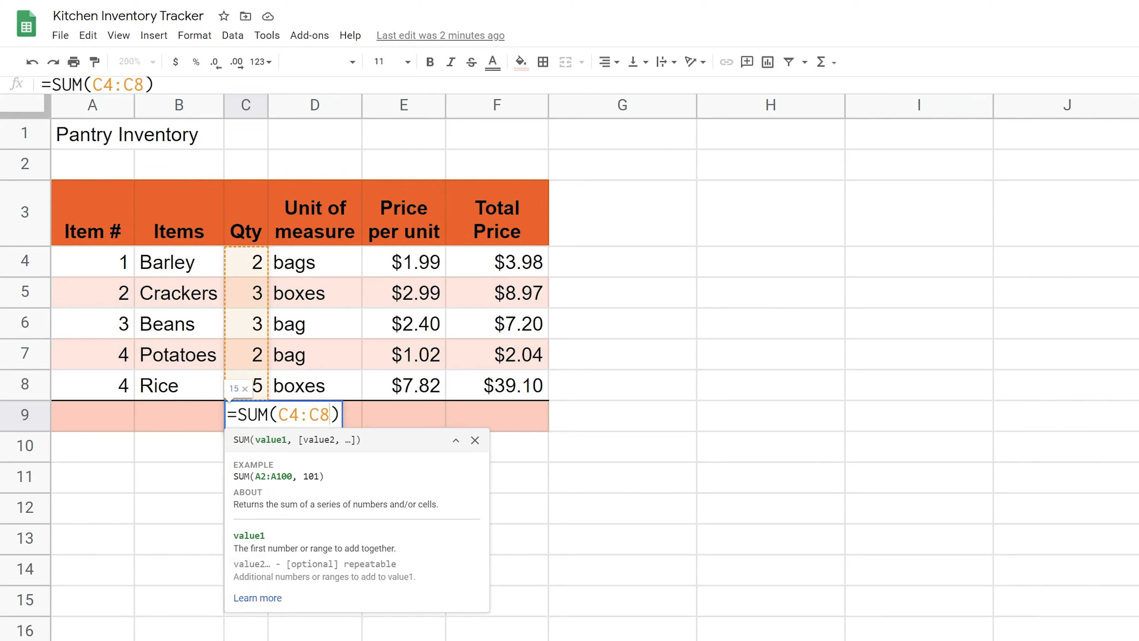
key("Return")
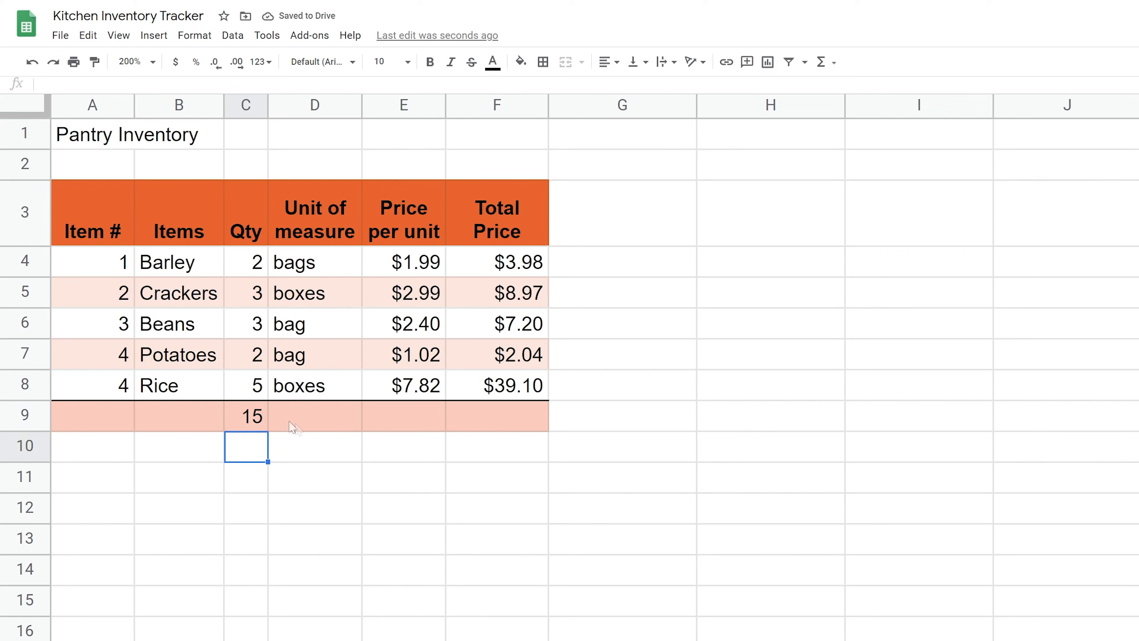
Step: Insert one row above the Rice row and enter 333 as its quantity in C8
right_click(34, 385)
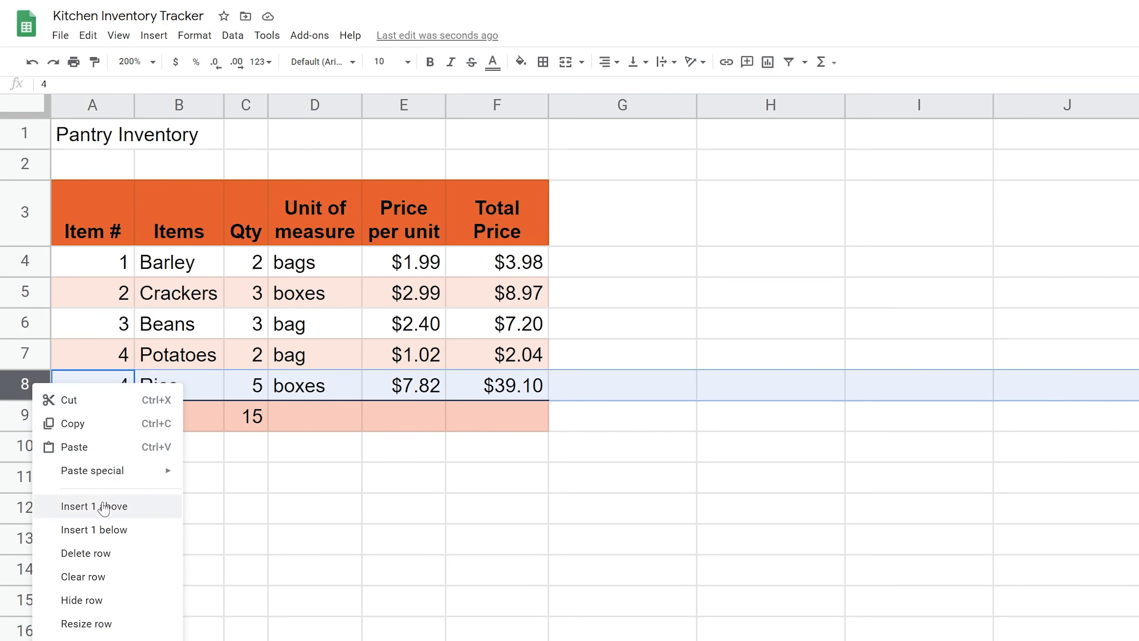
left_click(109, 506)
left_click(247, 397)
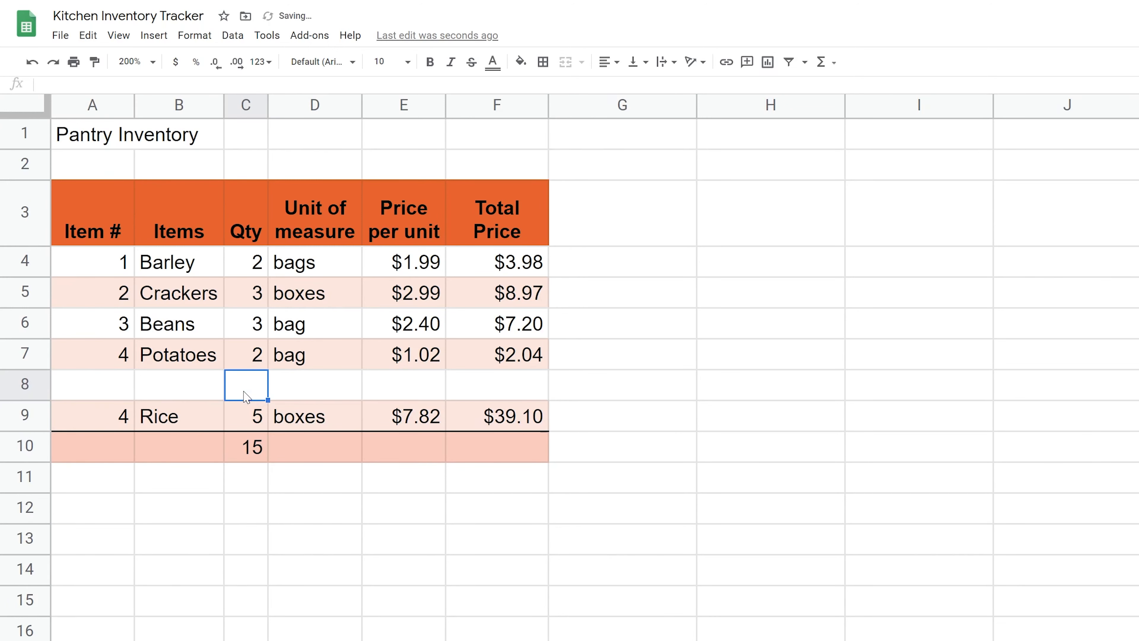
type("333")
key("Return")
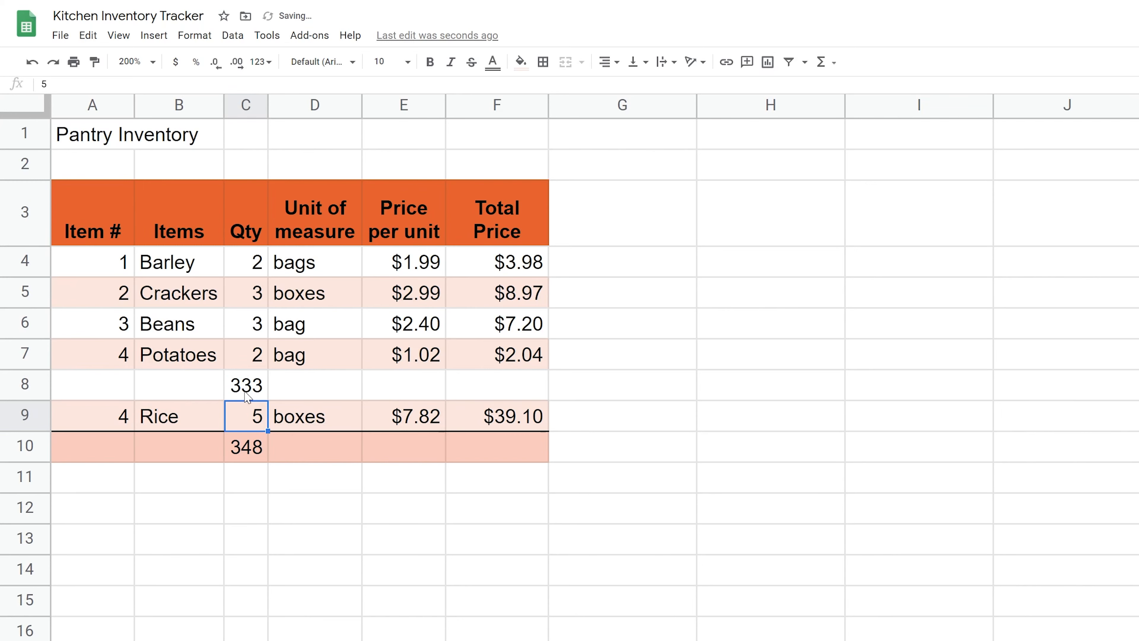
Step: Check the range of the Qty footer's SUM formula in C10 and delete row 8, which holds only the quantity 333
key("Down")
key("Return")
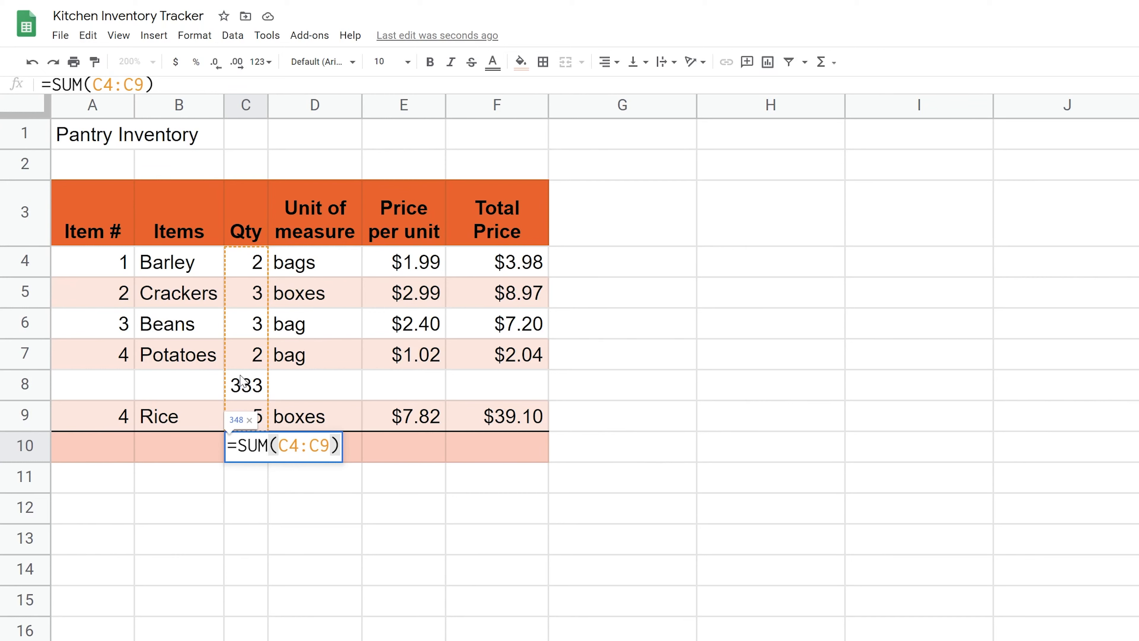
key("Return")
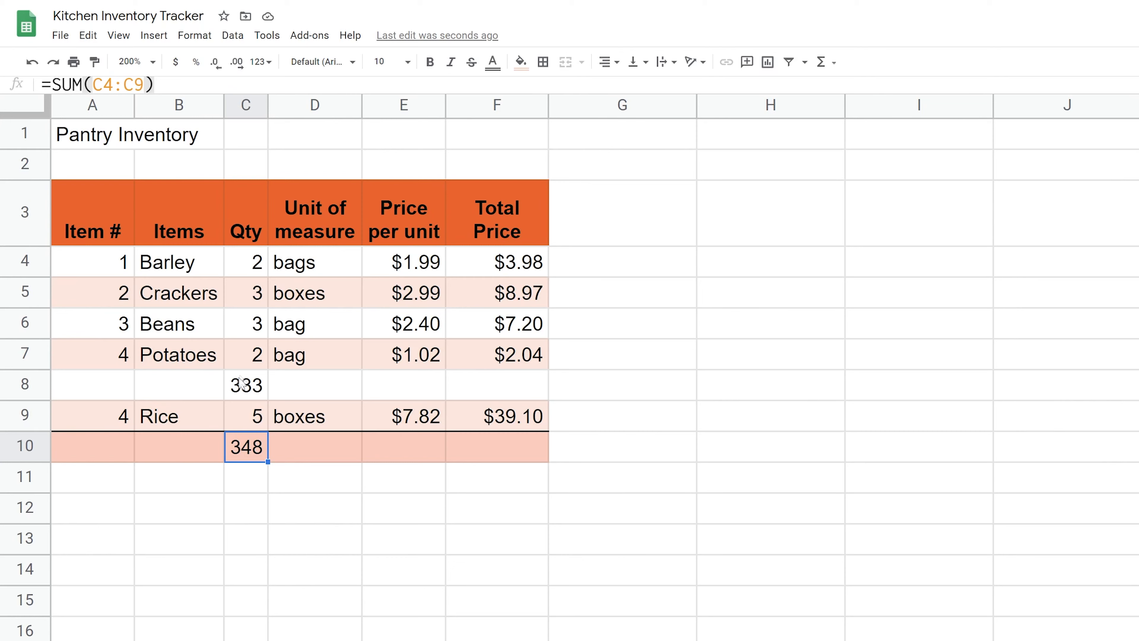
right_click(20, 389)
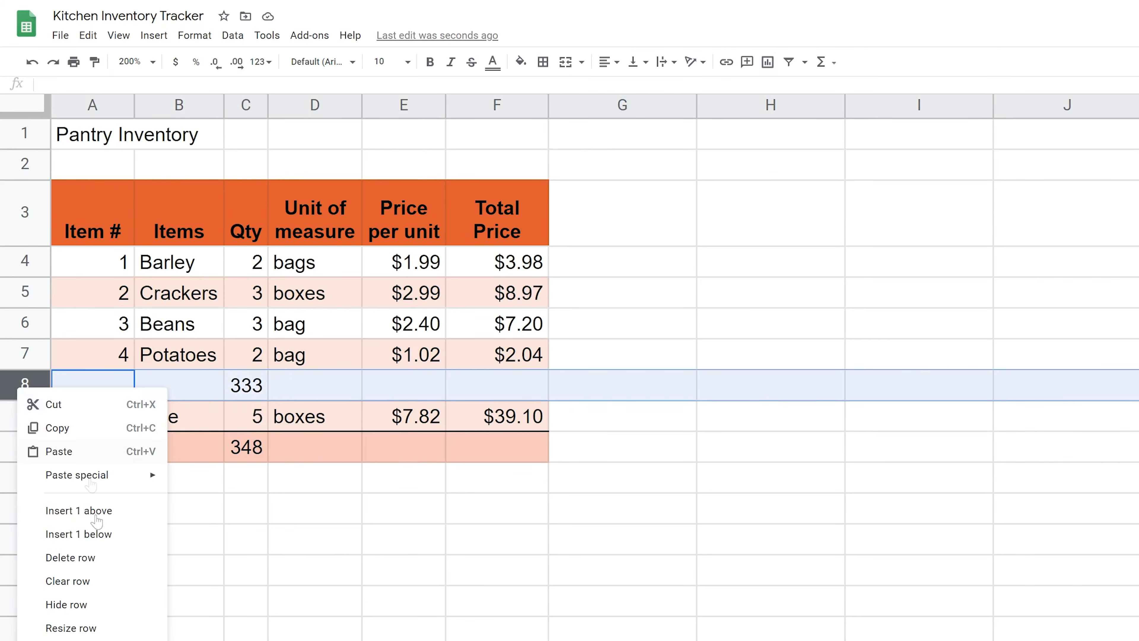
left_click(89, 557)
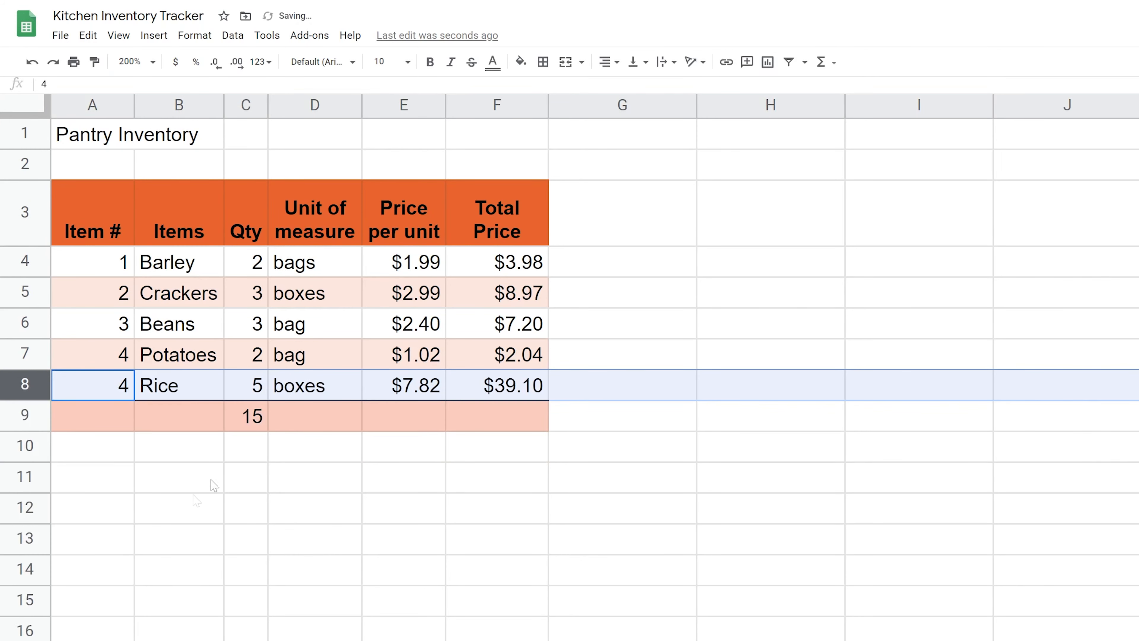
Step: Copy the Qty footer's SUM formula from C9 into the Total Price footer cell F9 and check the pasted formula's range
left_click(245, 424)
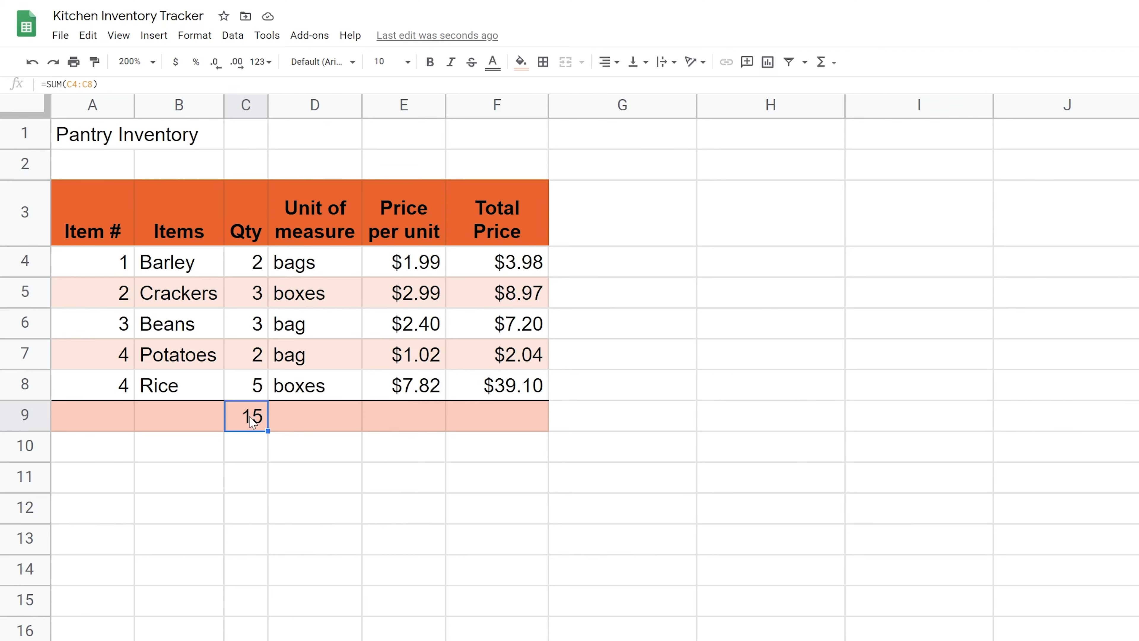
key("ctrl+c")
left_click(81, 38)
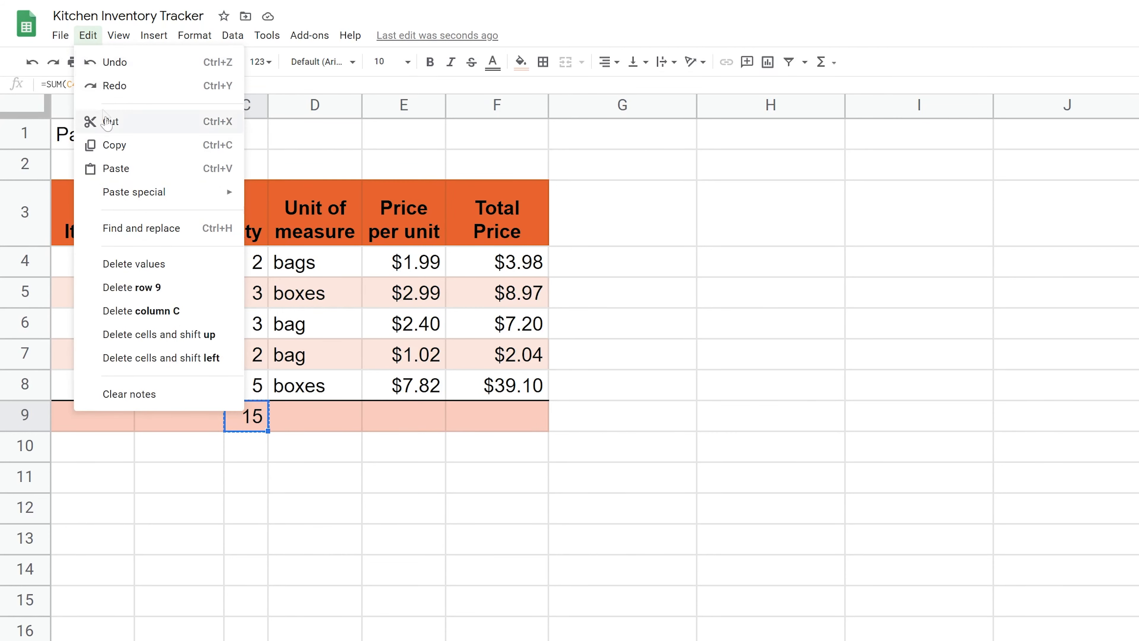
key("Escape")
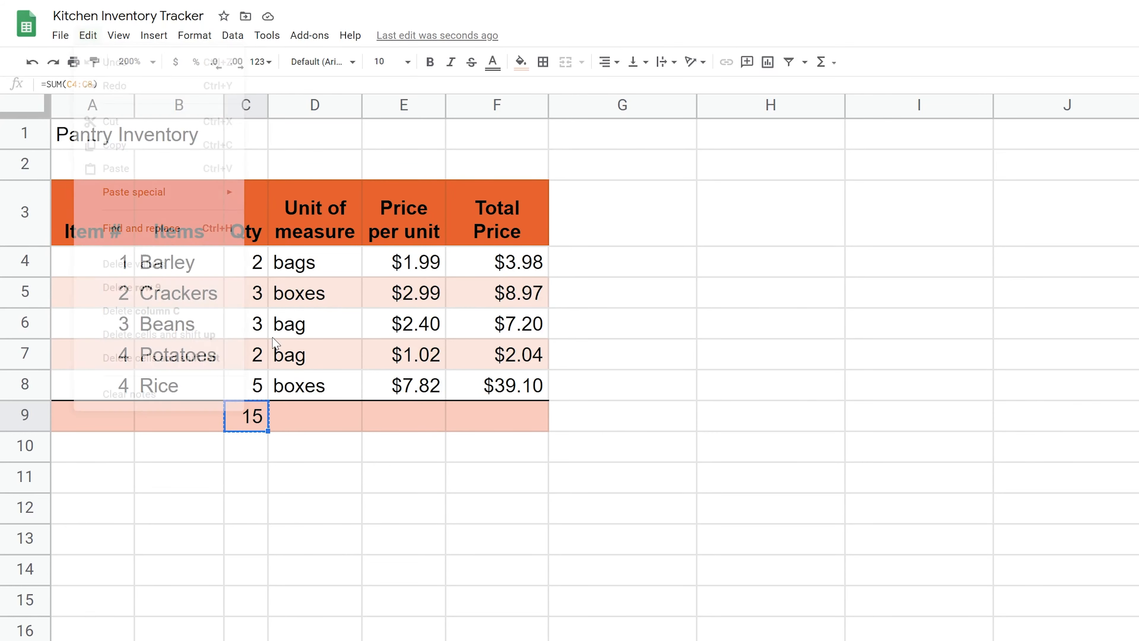
left_click(468, 418)
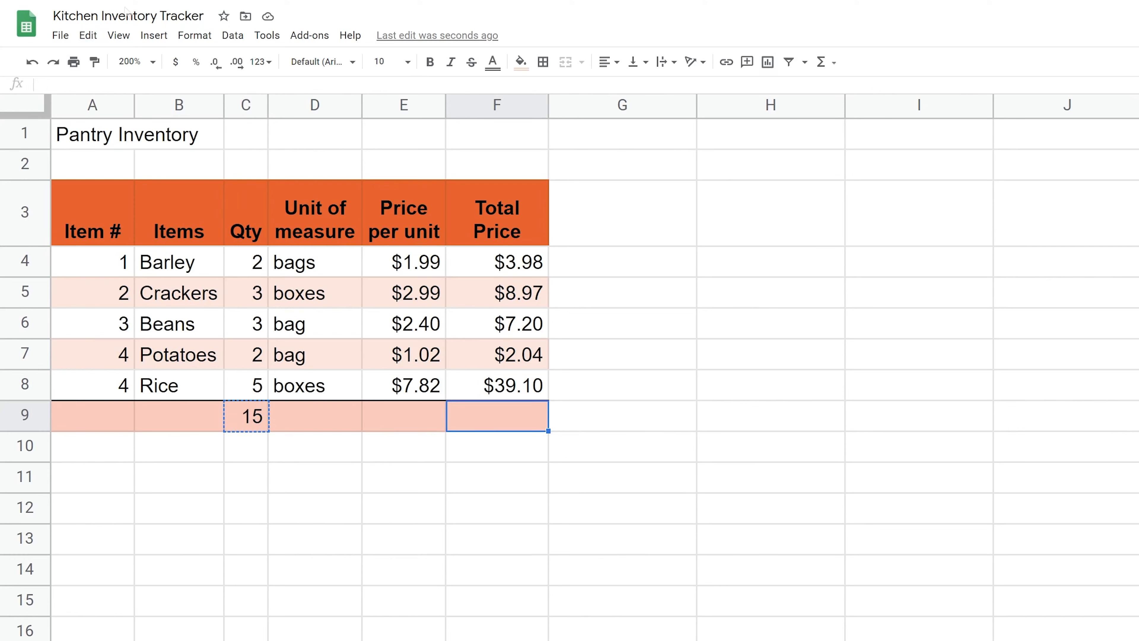
left_click(88, 35)
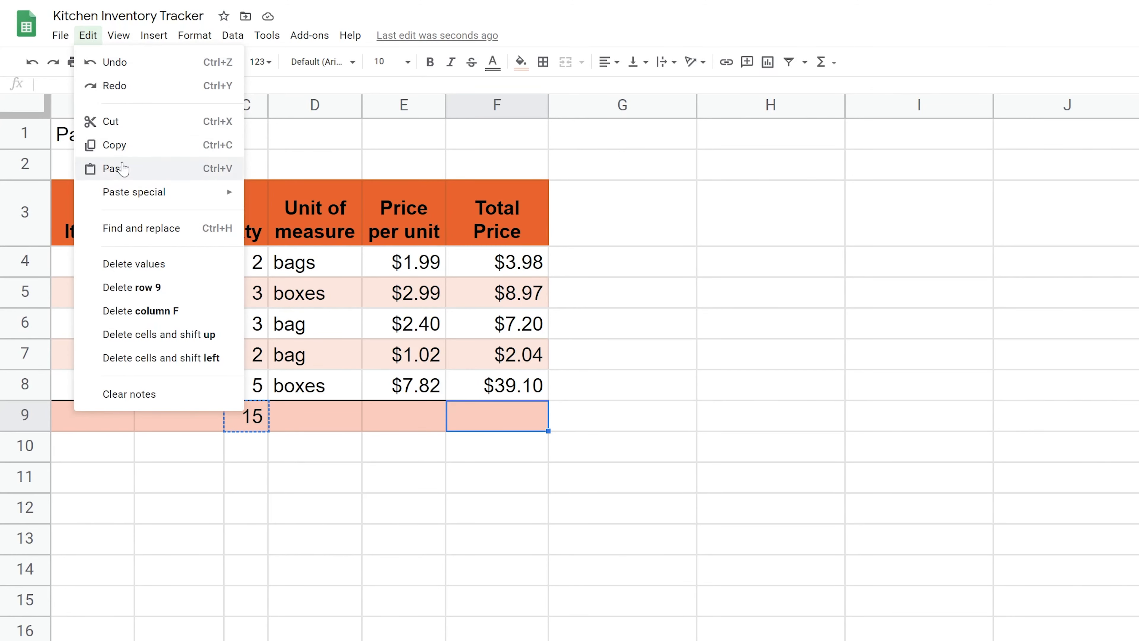
left_click(115, 168)
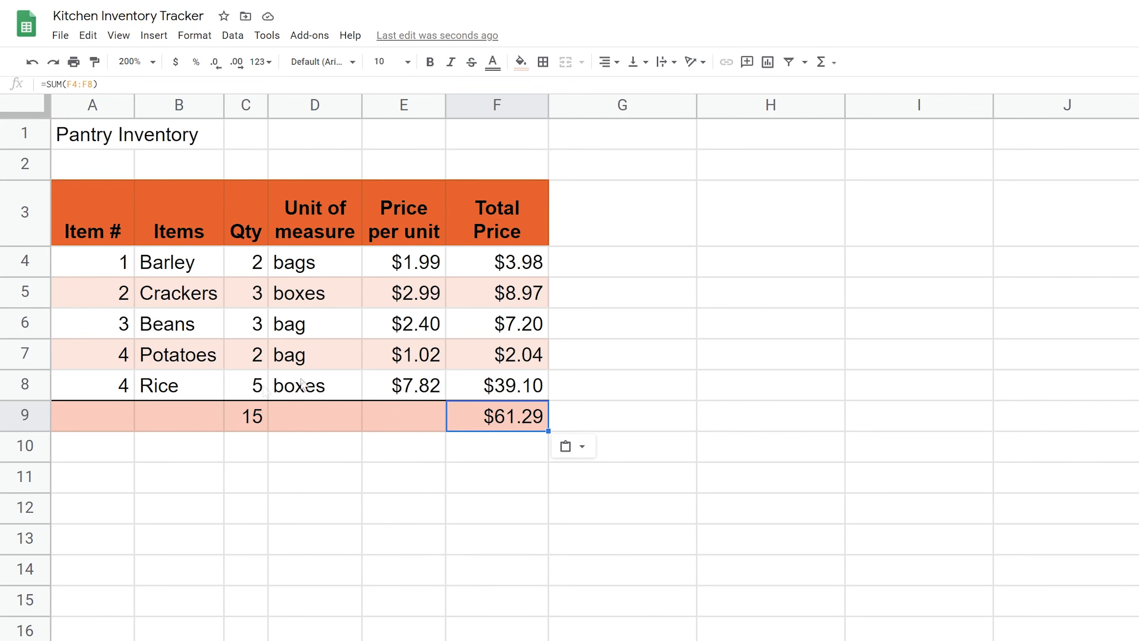
double_click(494, 428)
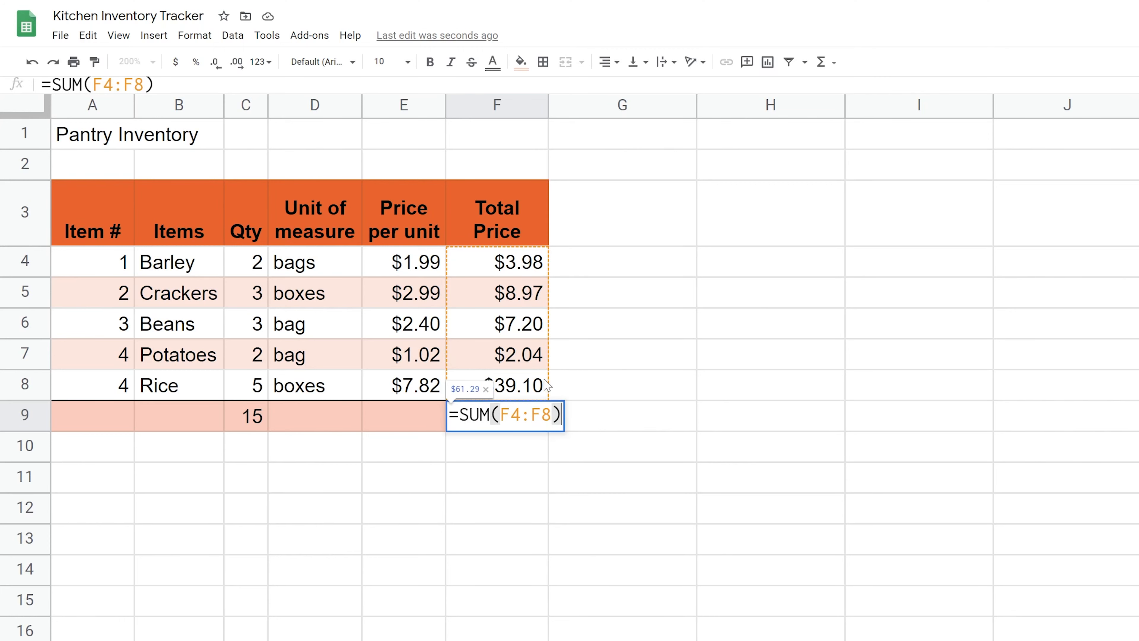
key("Escape")
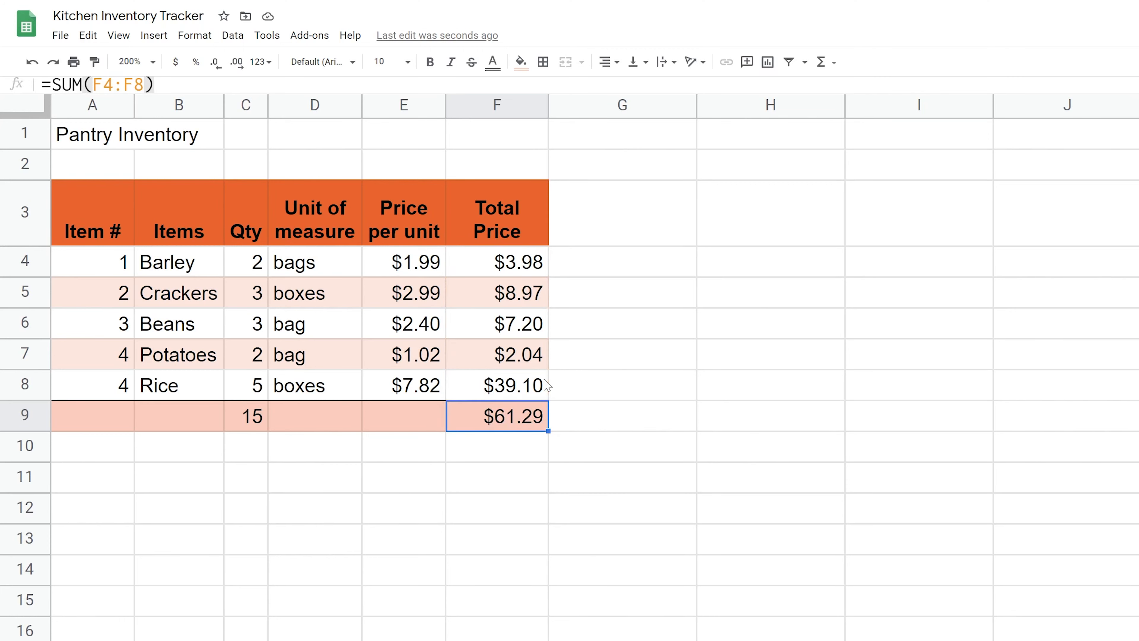